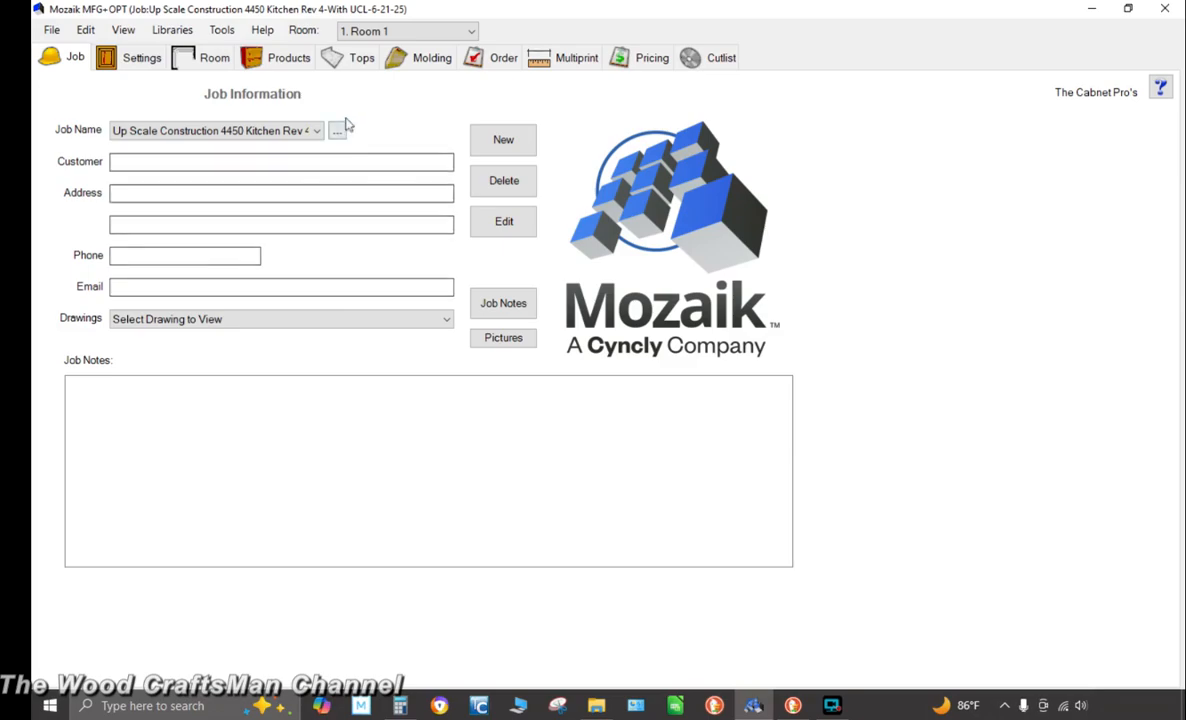
Open the Under Cabinet Linear LED light in the hardware library and review its available types, choosing Linear
{"action": "left_click", "coordinate": [170, 30]}
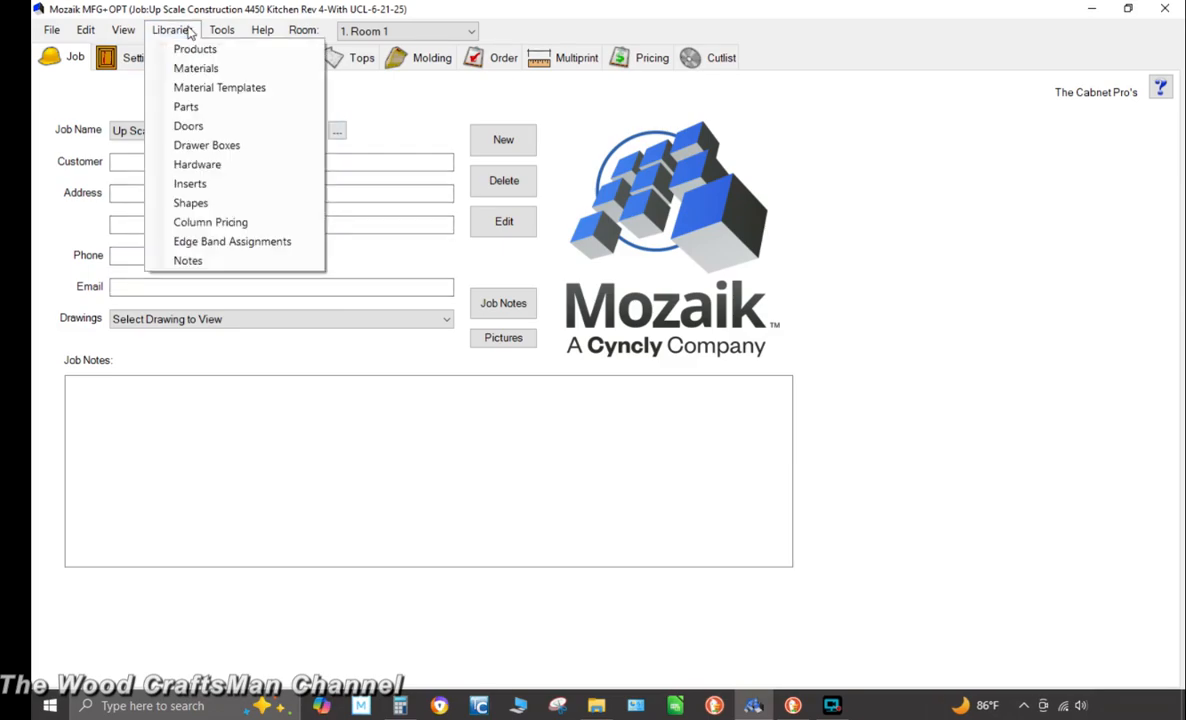
{"action": "left_click", "coordinate": [200, 164]}
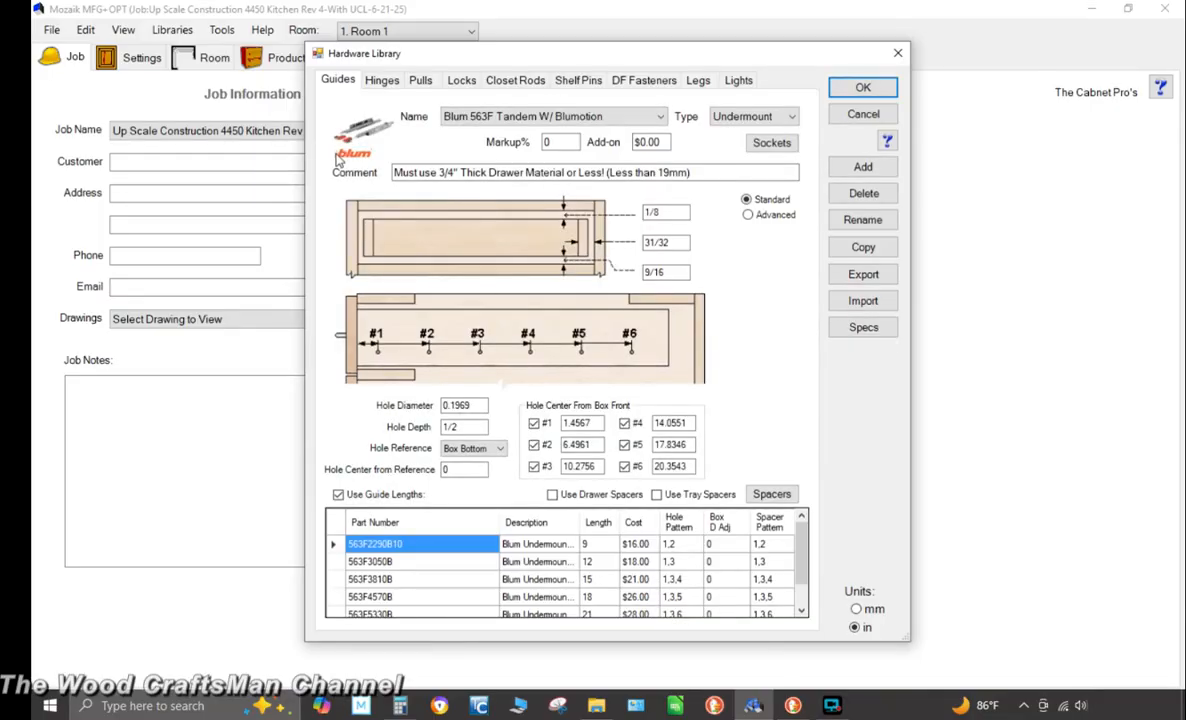
{"action": "left_click", "coordinate": [740, 82]}
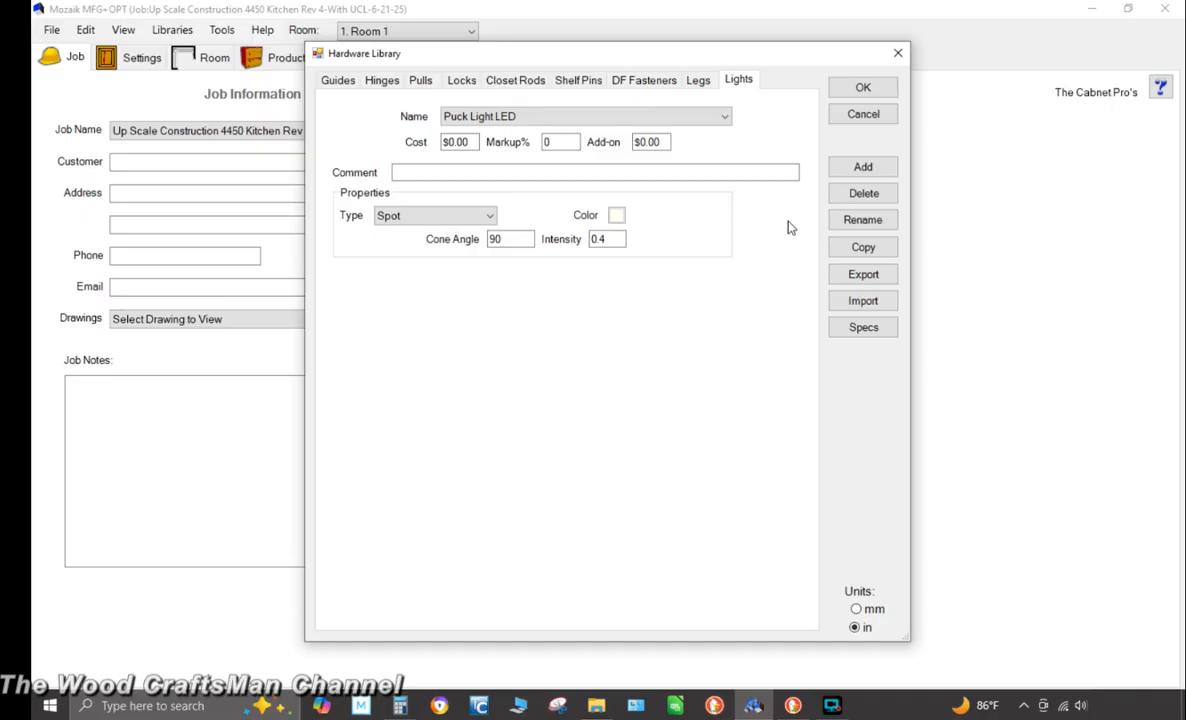
{"action": "left_click", "coordinate": [685, 122]}
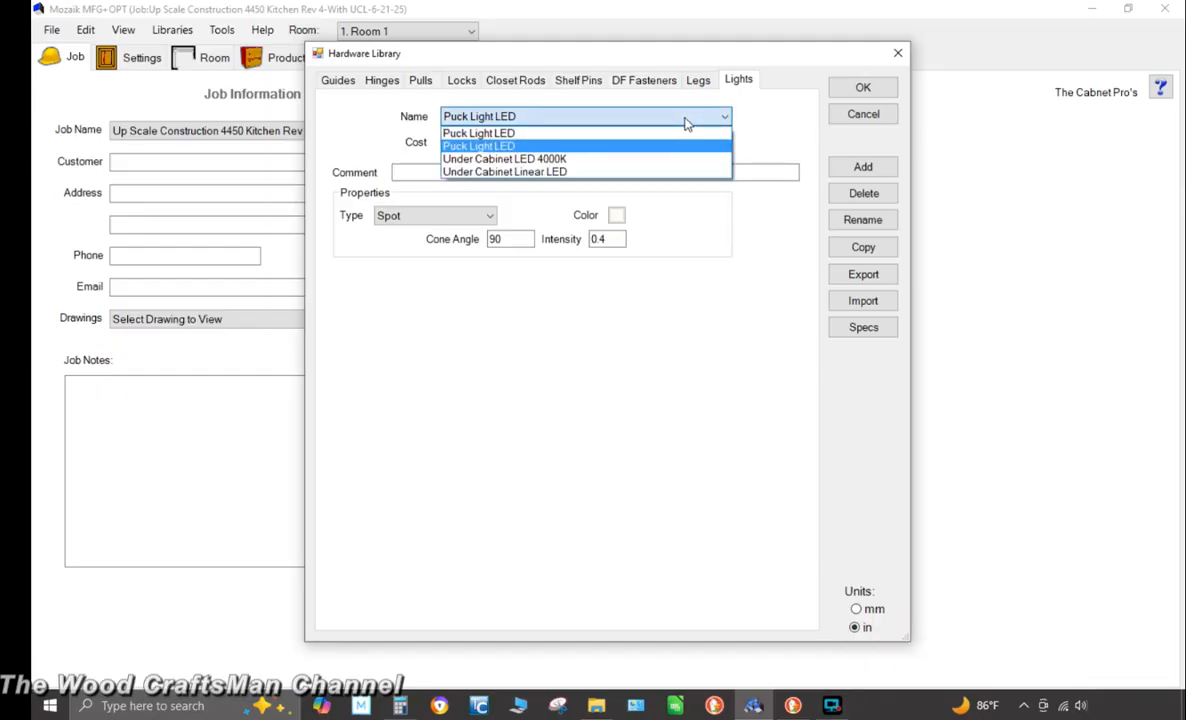
{"action": "left_click", "coordinate": [584, 172]}
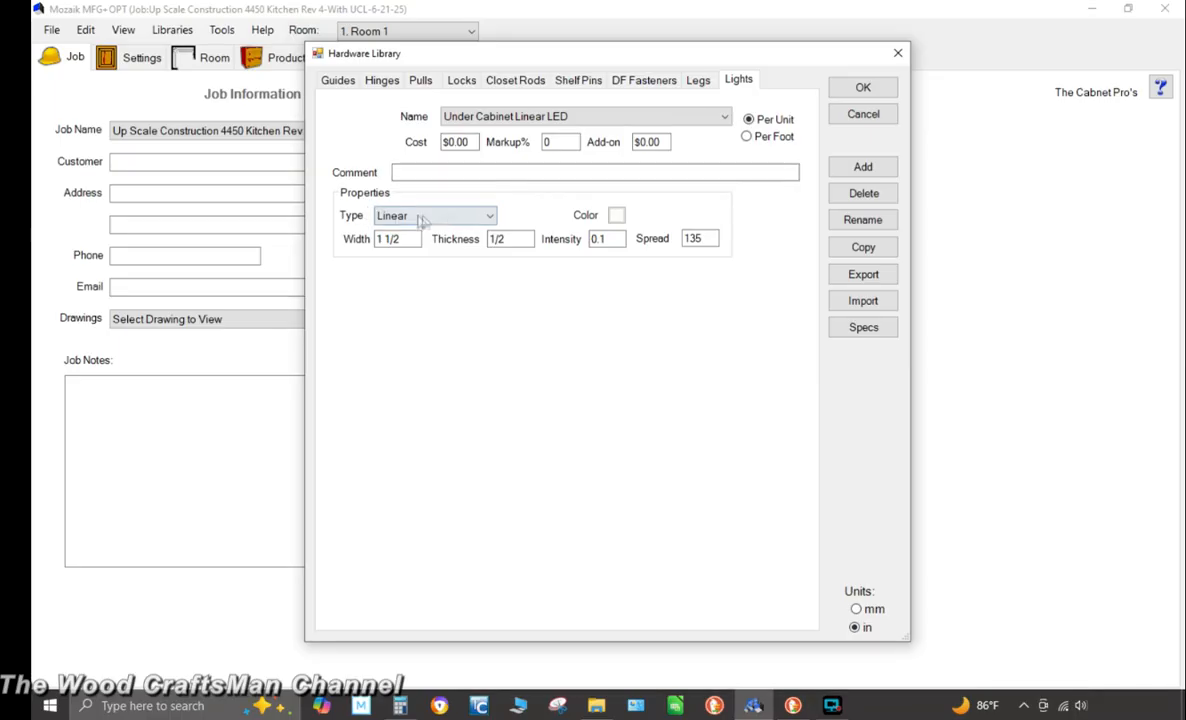
{"action": "left_click", "coordinate": [472, 220]}
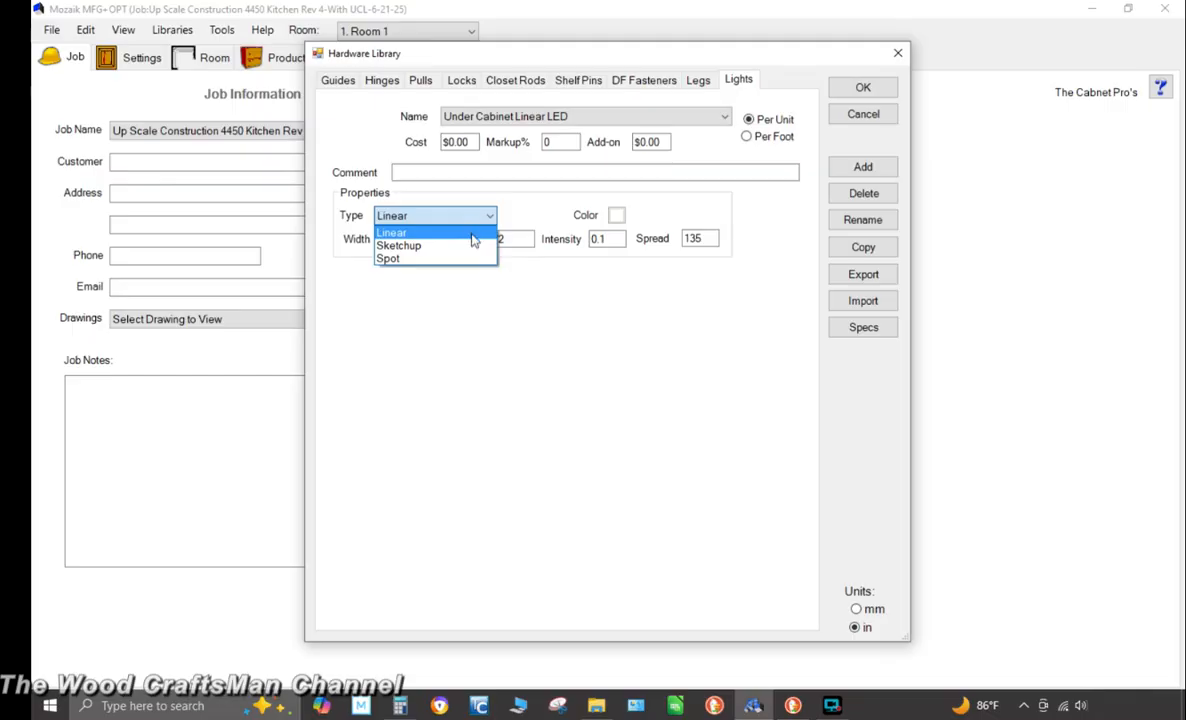
{"action": "left_click", "coordinate": [474, 234]}
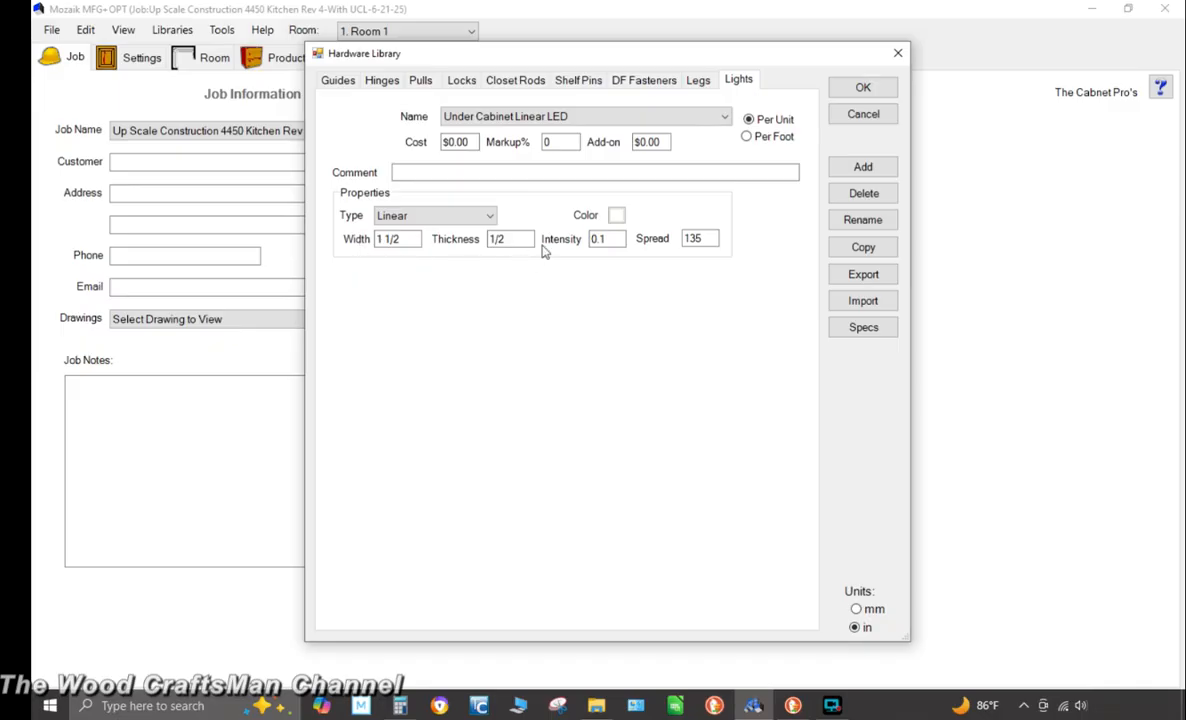
Inspect the basic and custom color options for the Under Cabinet Linear LED light
{"action": "left_click", "coordinate": [617, 215]}
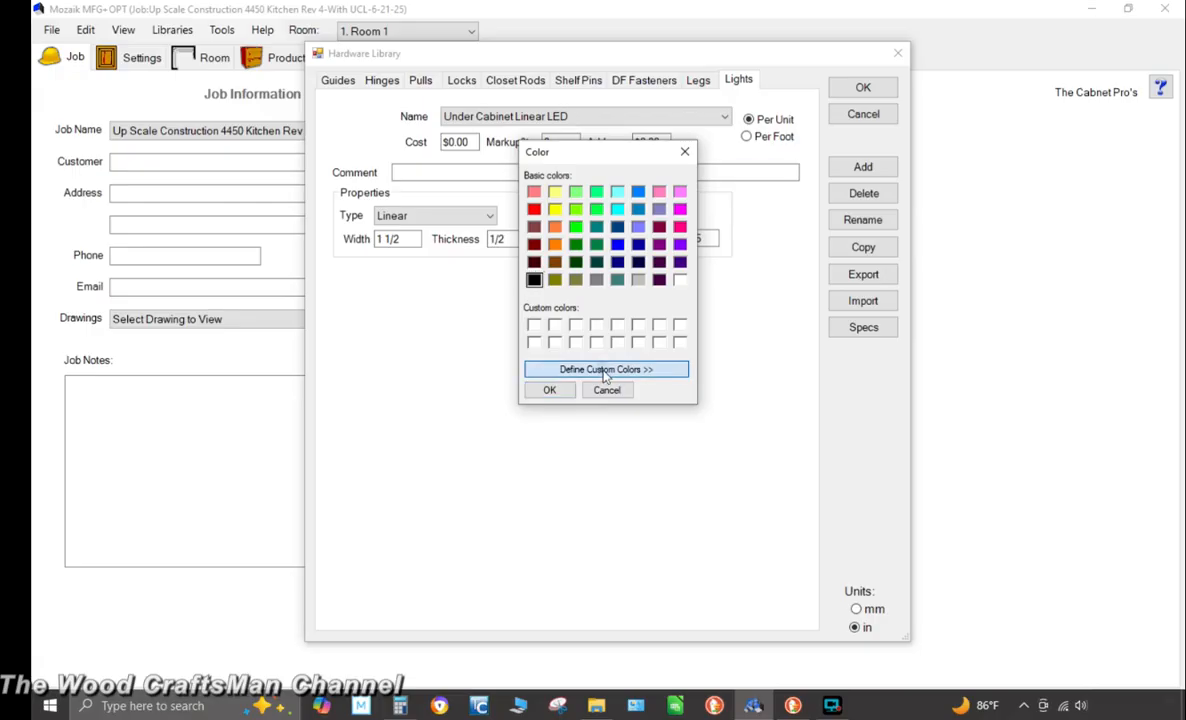
{"action": "left_click", "coordinate": [606, 369]}
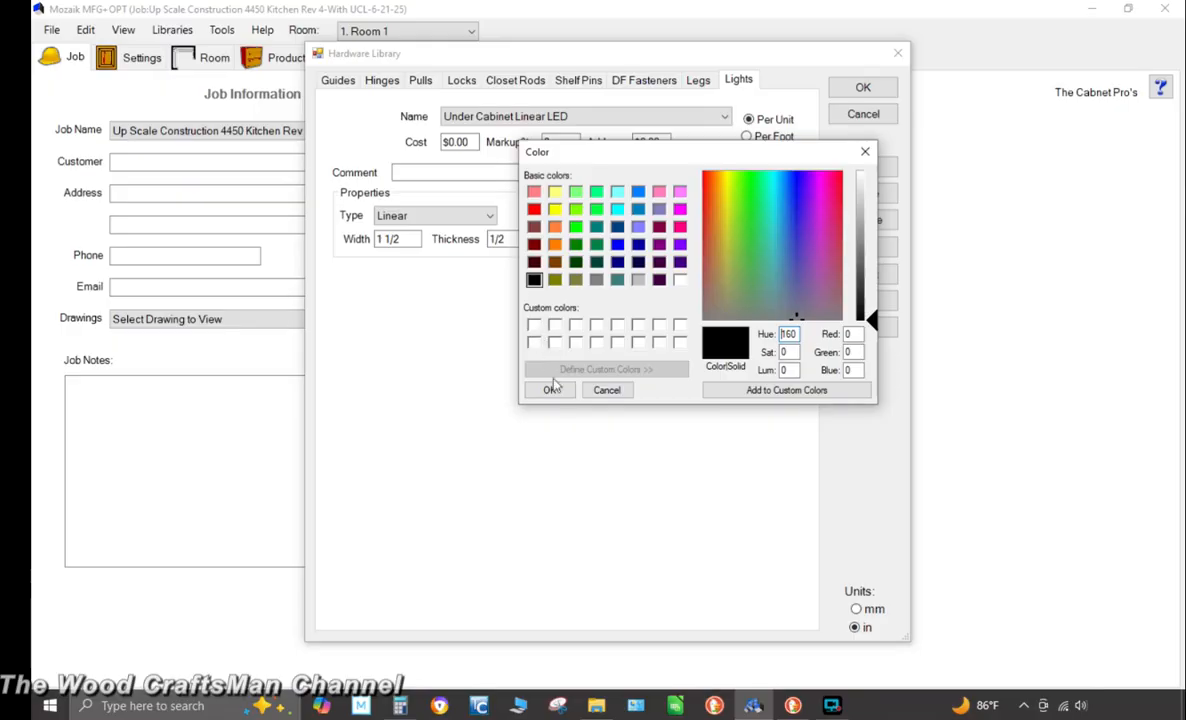
{"action": "left_click", "coordinate": [607, 390]}
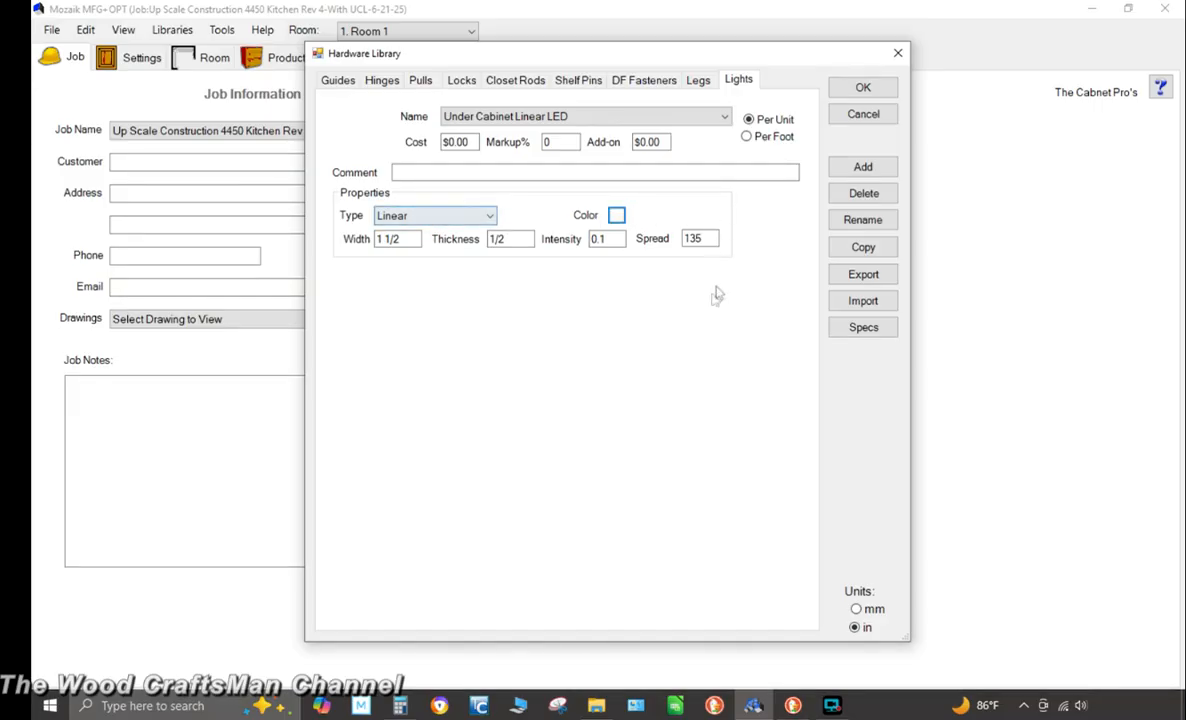
Check the light files in the Mozaik Data\Lights folder through the light export, then close the hardware library
{"action": "left_click", "coordinate": [862, 274]}
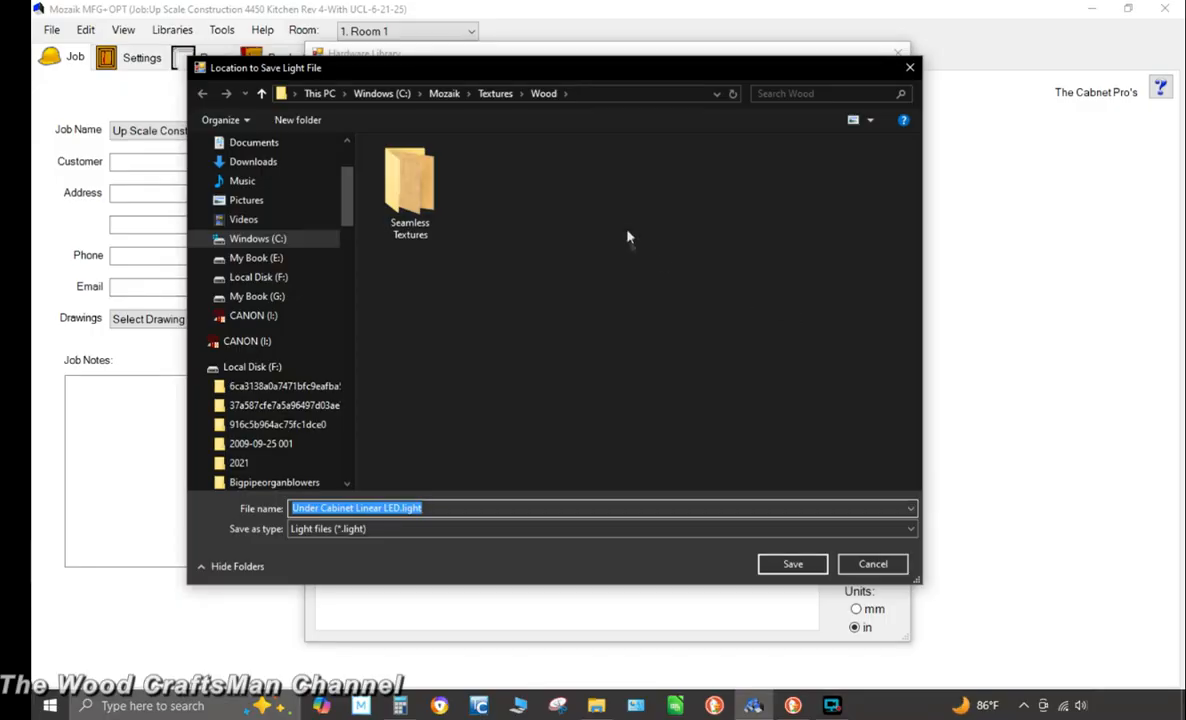
{"action": "left_click", "coordinate": [445, 94]}
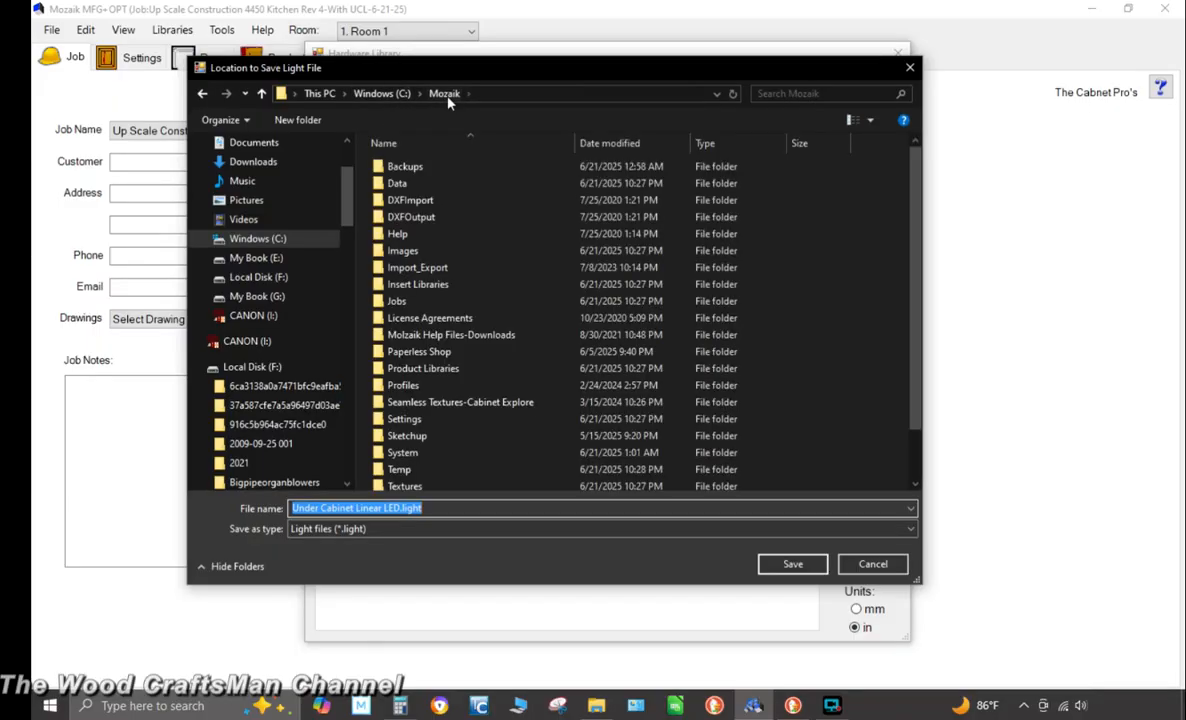
{"action": "double_click", "coordinate": [400, 184]}
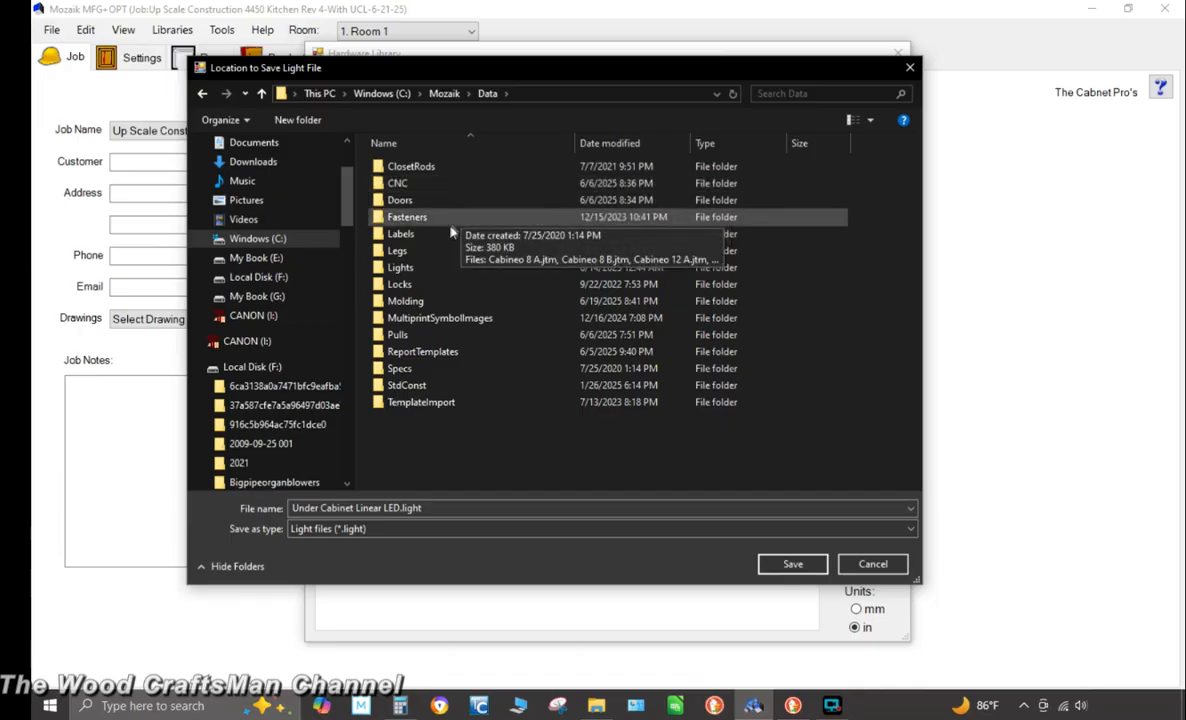
{"action": "double_click", "coordinate": [405, 268]}
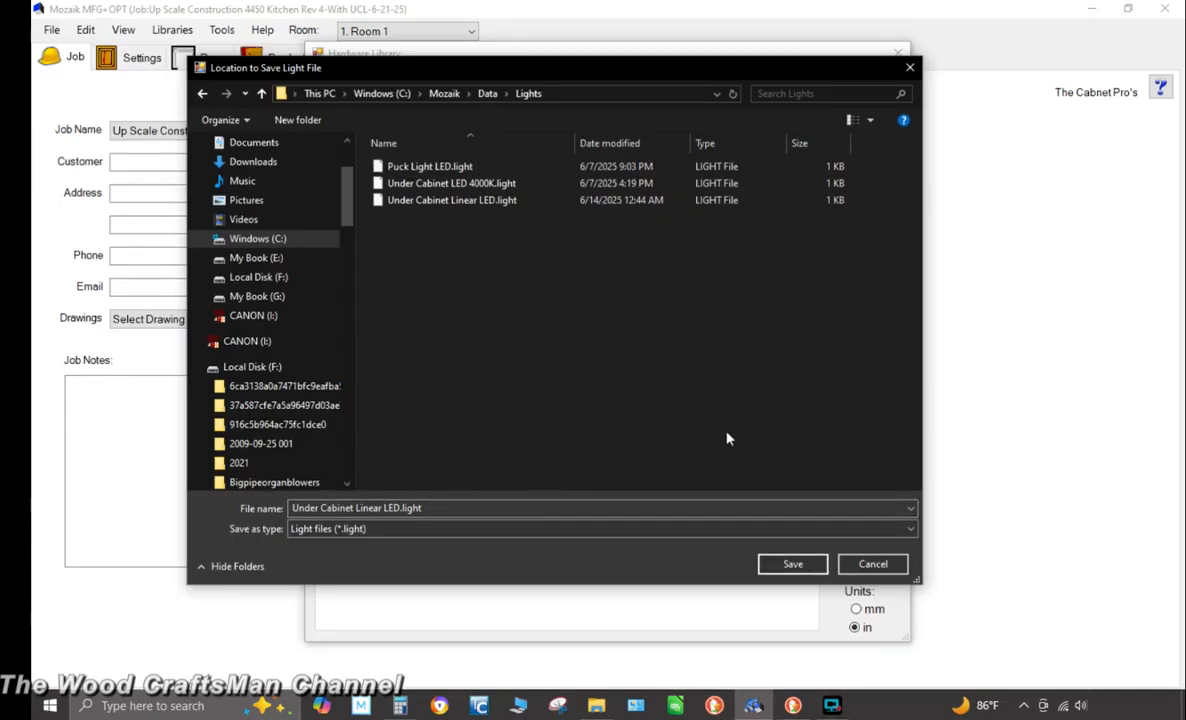
{"action": "left_click", "coordinate": [895, 564]}
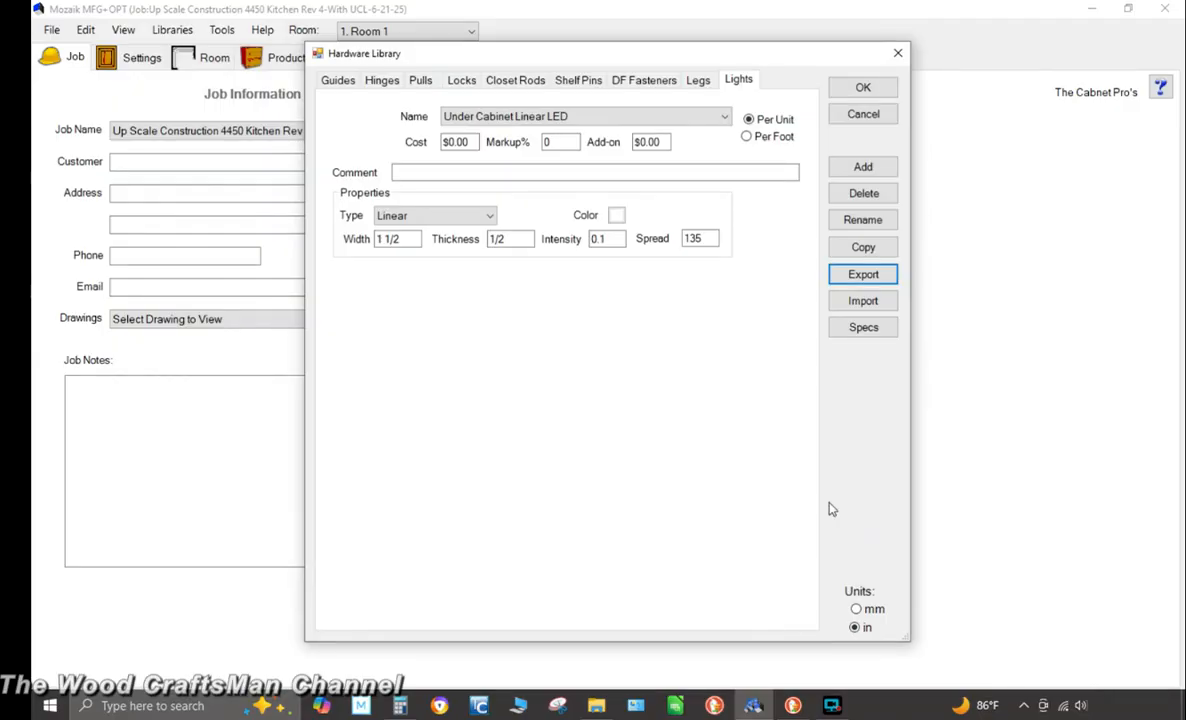
{"action": "left_click", "coordinate": [886, 92]}
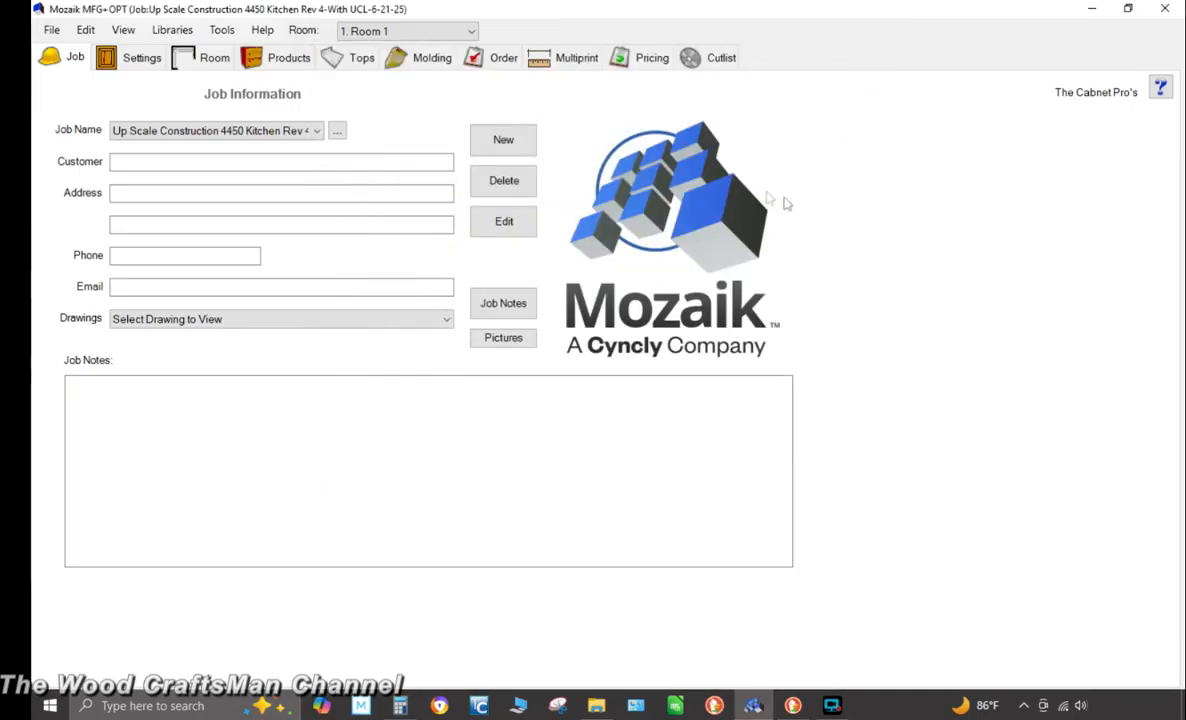
Set Room 1's linear lights to Under Cabinet Linear LED in the miscellaneous job settings
{"action": "left_click", "coordinate": [139, 59]}
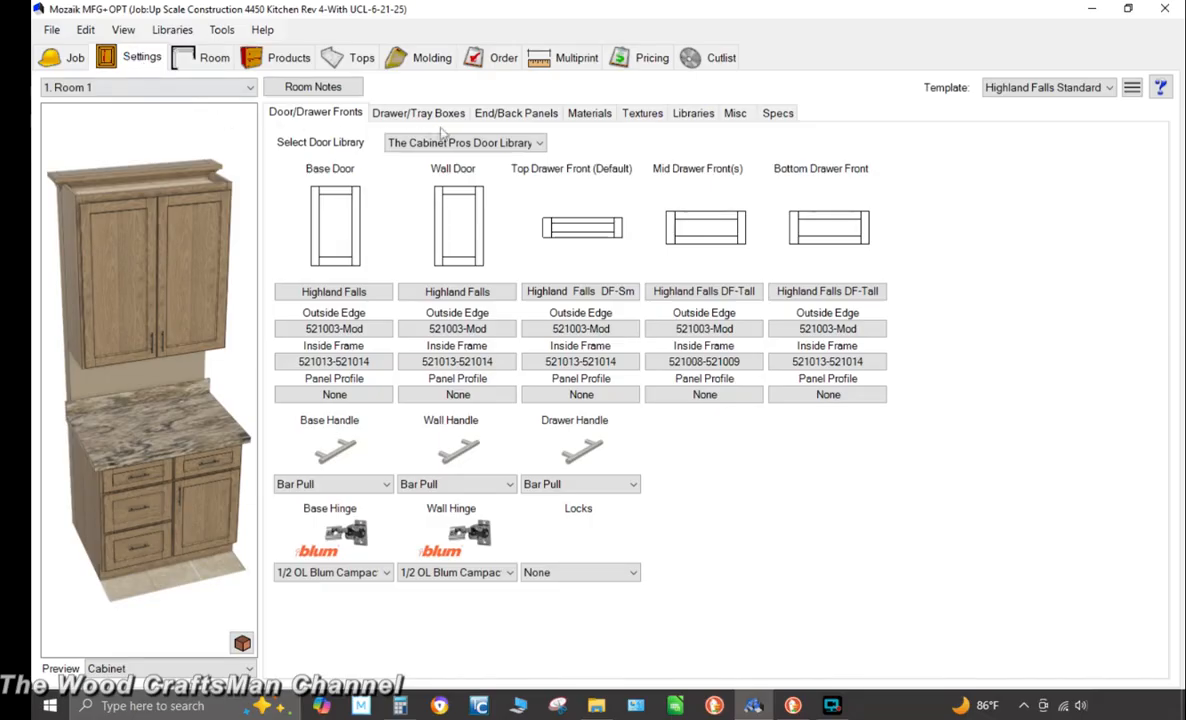
{"action": "left_click", "coordinate": [736, 116]}
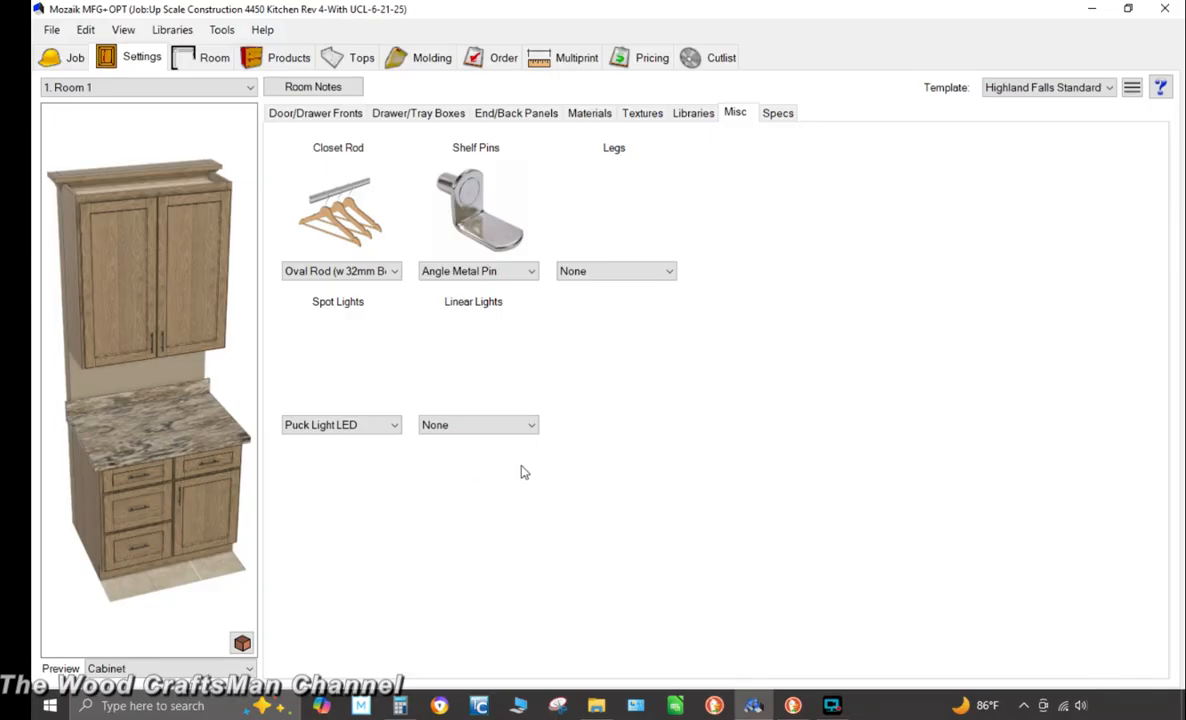
{"action": "left_click", "coordinate": [528, 428]}
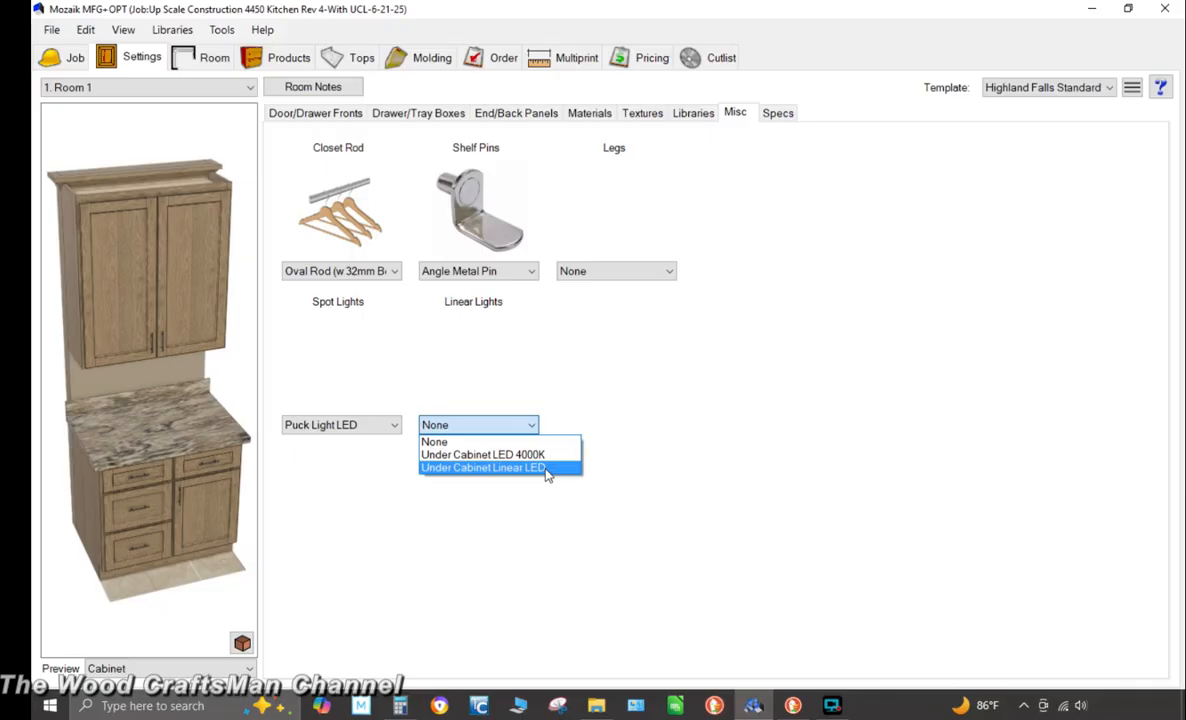
{"action": "left_click", "coordinate": [540, 468]}
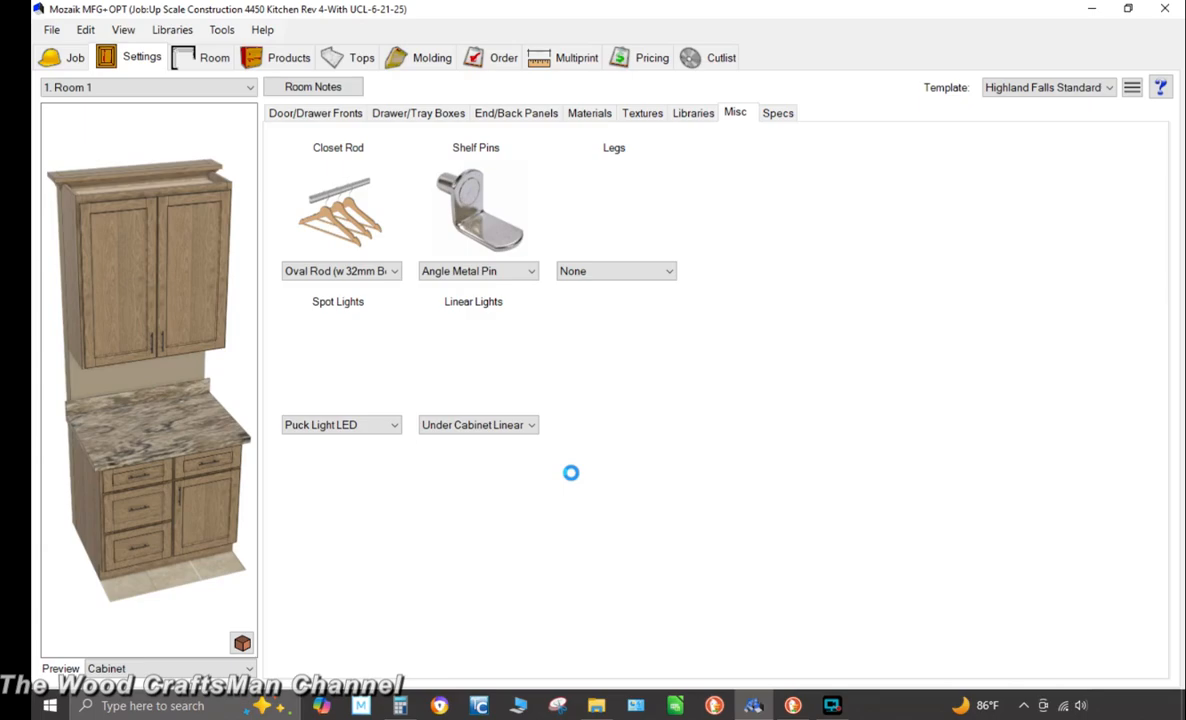
Show the elevation of Wall #1 from the products floor plan
{"action": "left_click", "coordinate": [287, 57]}
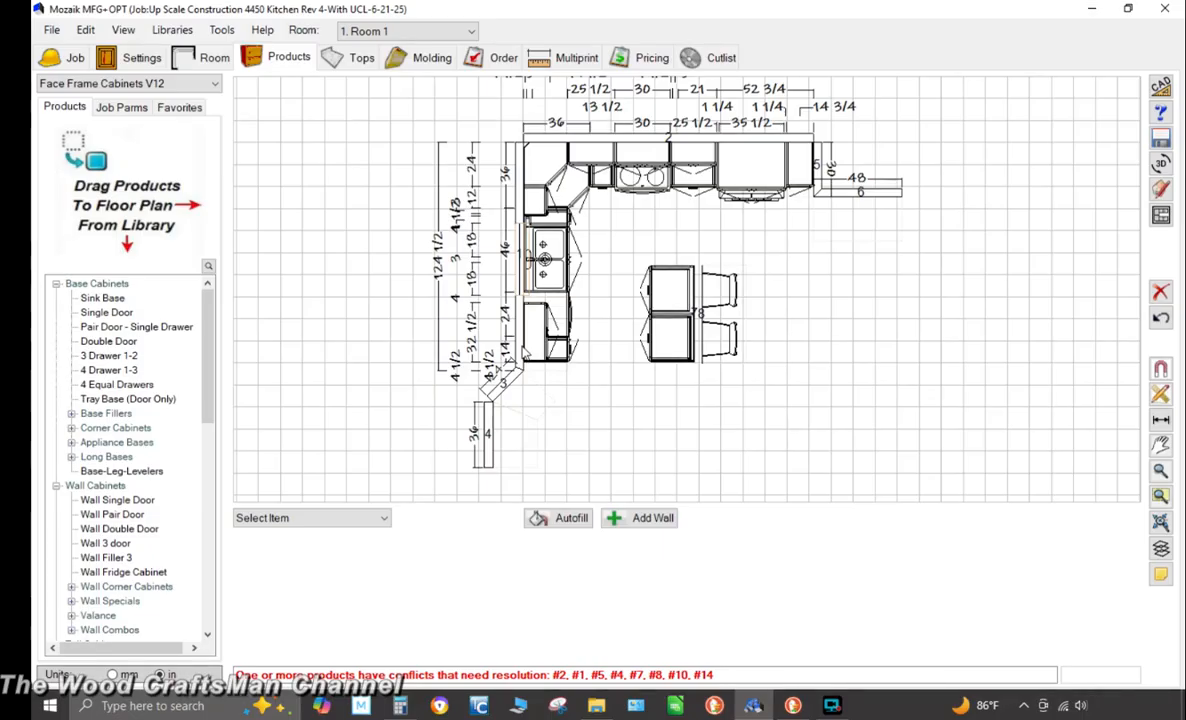
{"action": "left_click", "coordinate": [481, 320]}
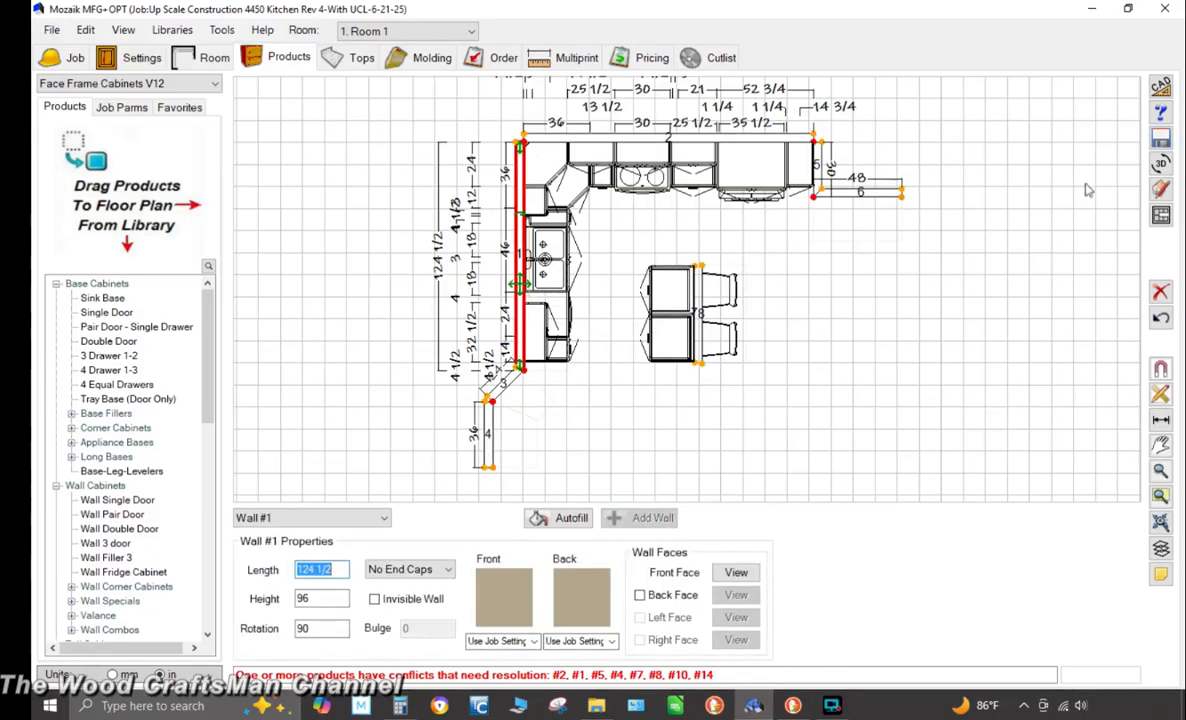
{"action": "left_click", "coordinate": [1160, 216]}
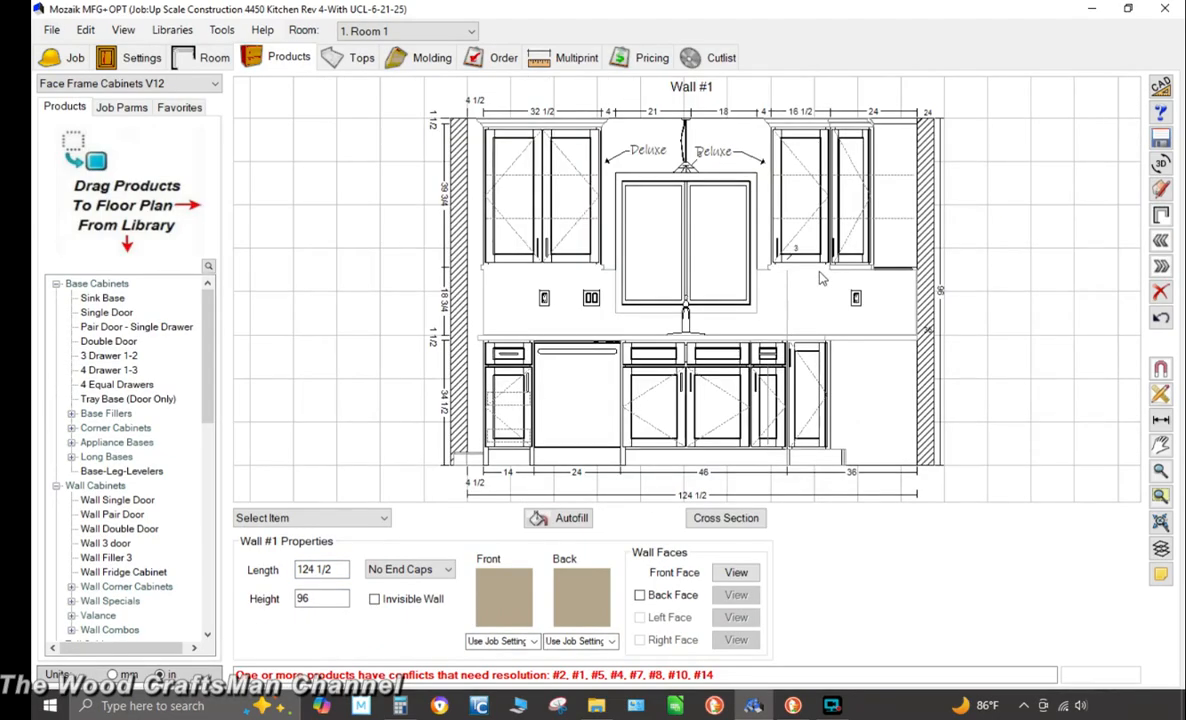
{"action": "scroll", "coordinate": [563, 276], "scroll_direction": "up", "scroll_amount": 3}
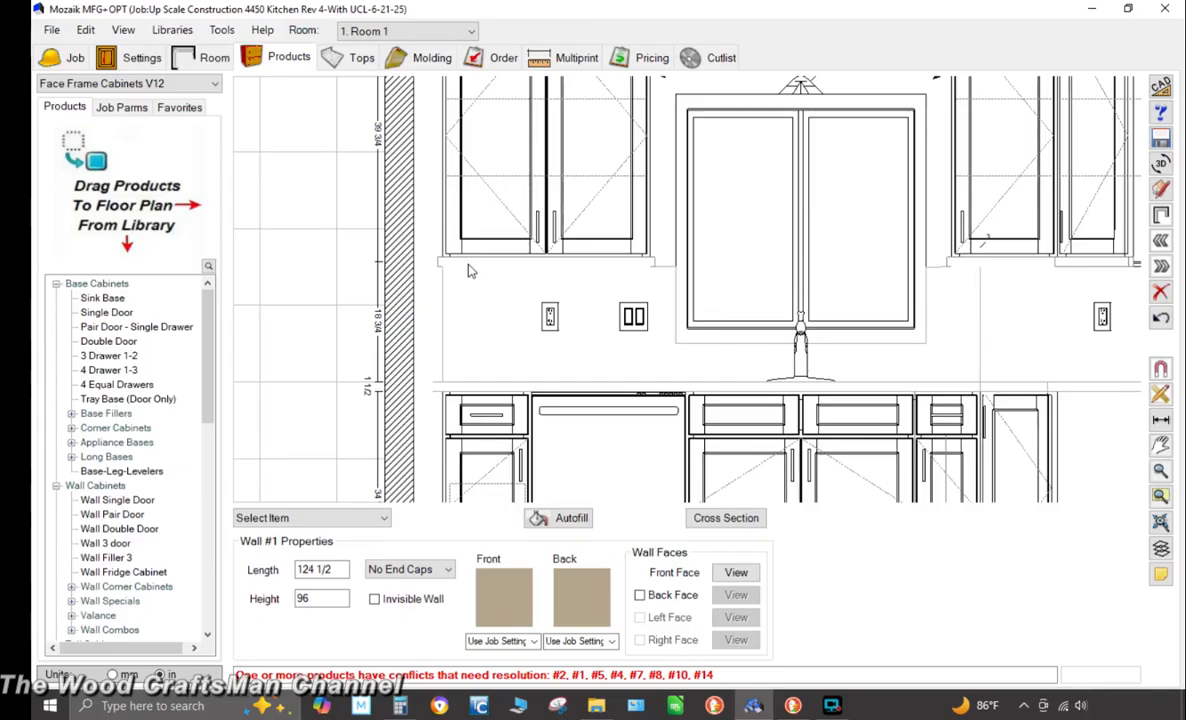
{"action": "scroll", "coordinate": [470, 270], "scroll_direction": "down", "scroll_amount": 2}
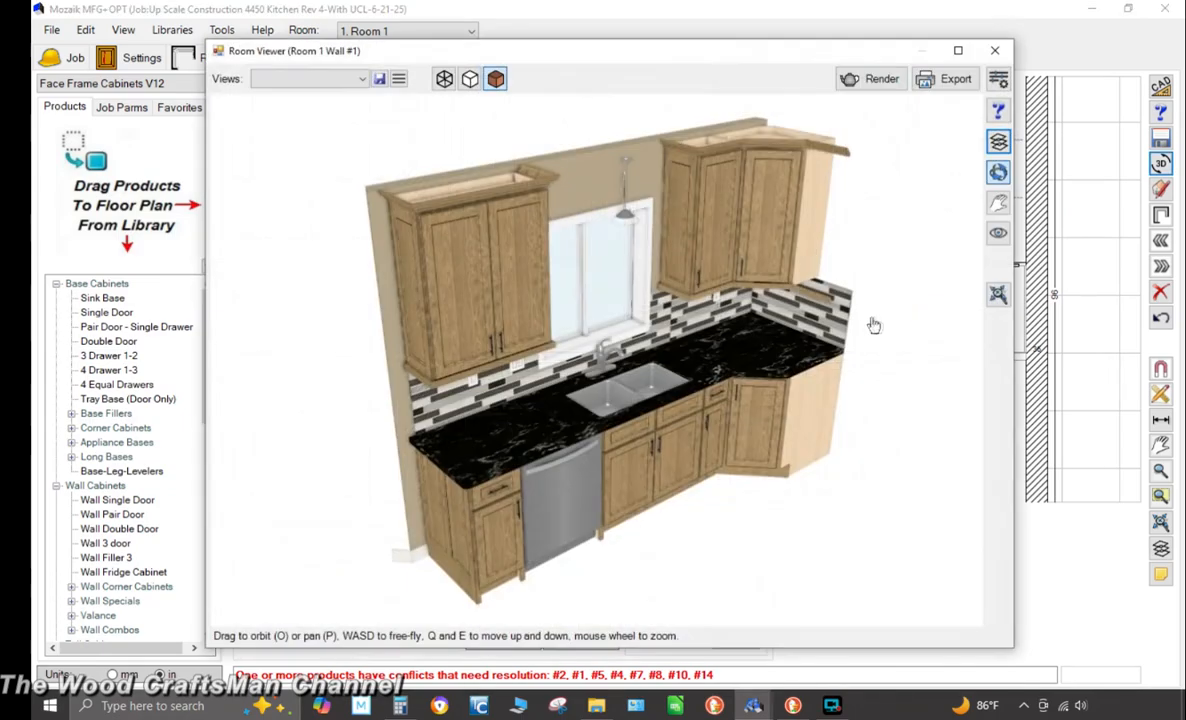
Examine the linear light strips beneath the corner wall cabinets in Wall #1's 3D view
{"action": "left_click_drag", "start_coordinate": [873, 325], "coordinate": [826, 212]}
{"action": "scroll", "coordinate": [805, 292], "scroll_direction": "up", "scroll_amount": 4}
{"action": "left_click_drag", "start_coordinate": [762, 394], "coordinate": [743, 300]}
{"action": "scroll", "coordinate": [616, 462], "scroll_direction": "up", "scroll_amount": 5}
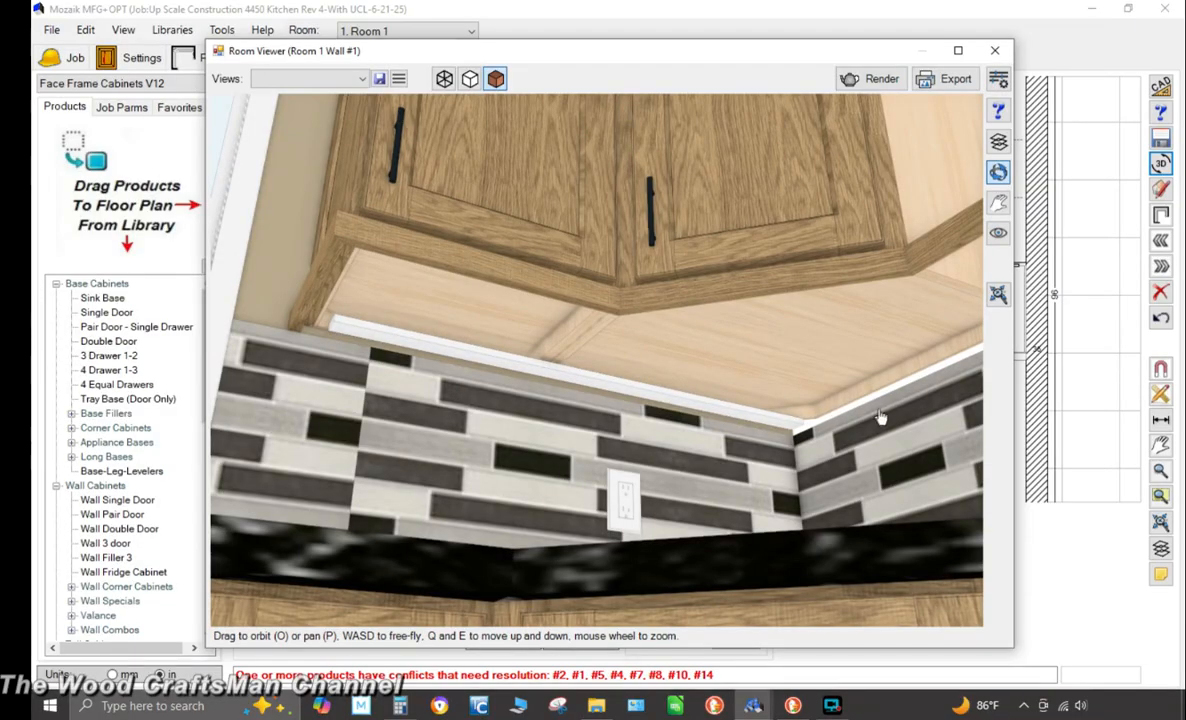
{"action": "scroll", "coordinate": [858, 414], "scroll_direction": "up", "scroll_amount": 5}
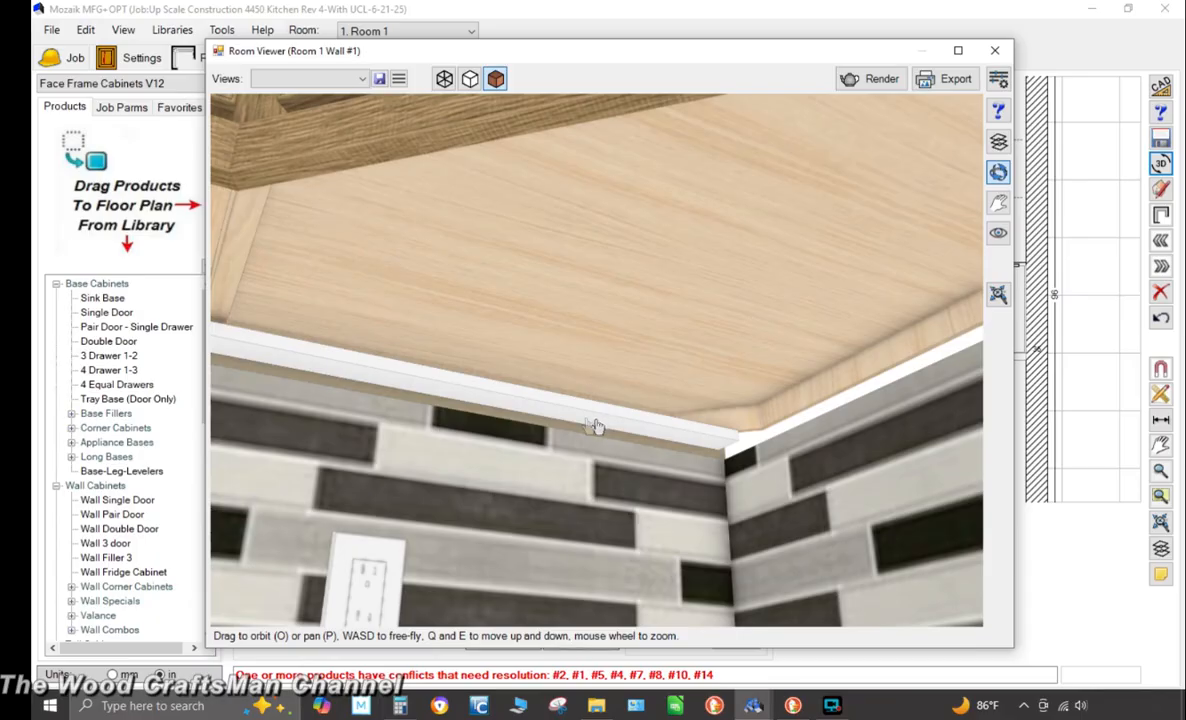
{"action": "scroll", "coordinate": [588, 424], "scroll_direction": "down", "scroll_amount": 6}
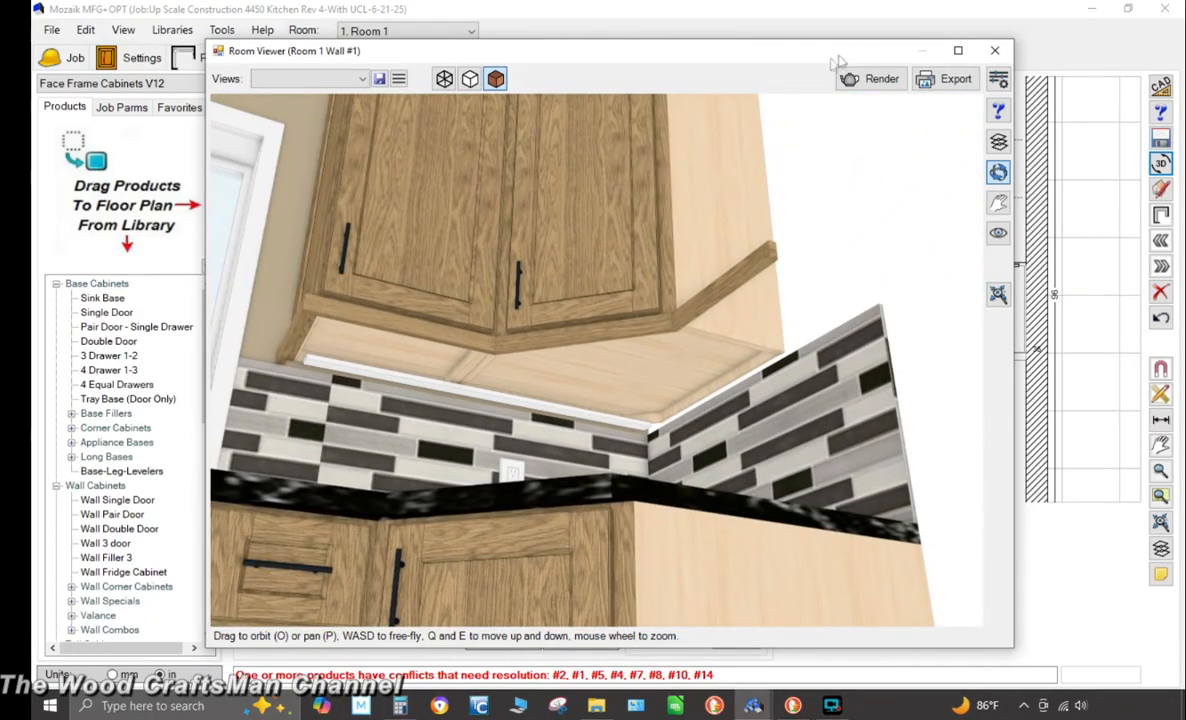
{"action": "left_click", "coordinate": [994, 50]}
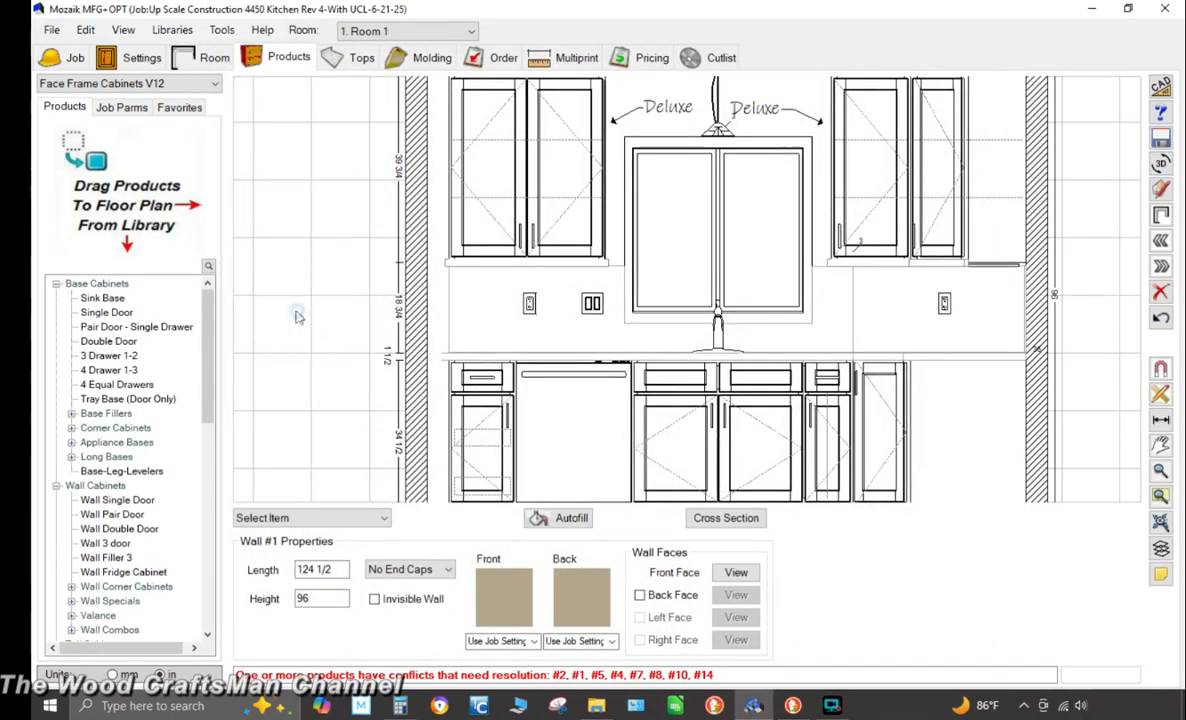
Switch the product library to Appliance and Graphics
{"action": "left_click", "coordinate": [207, 90]}
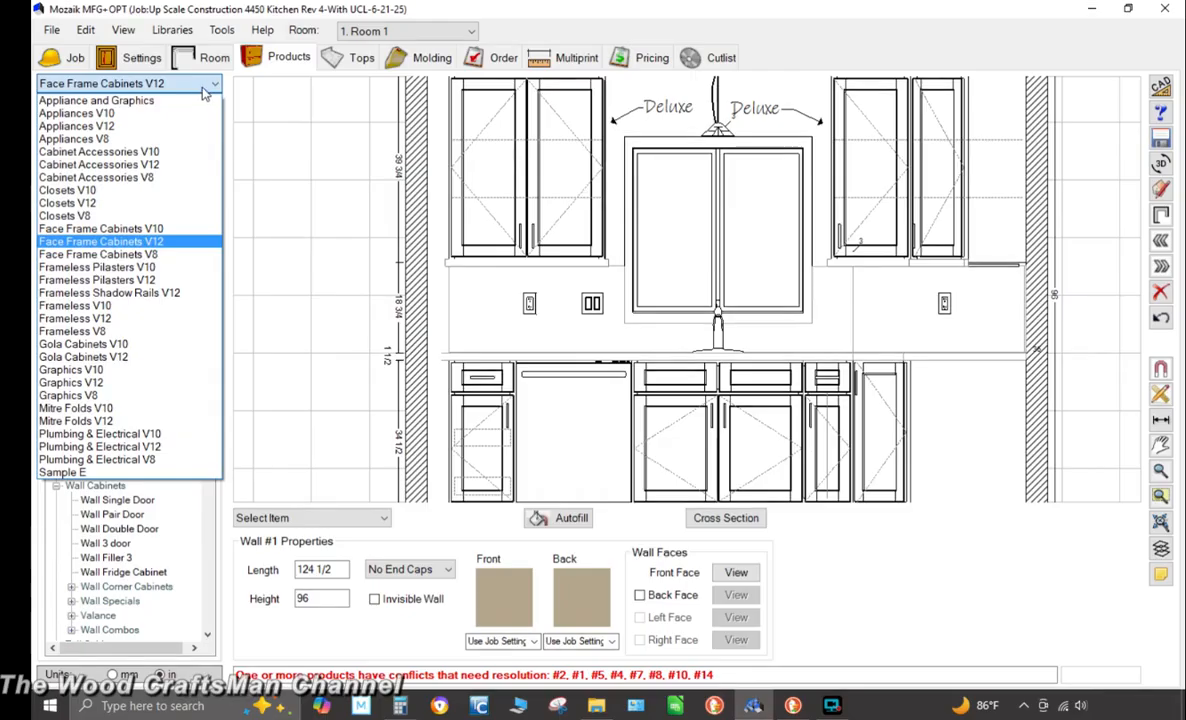
{"action": "left_click", "coordinate": [200, 95]}
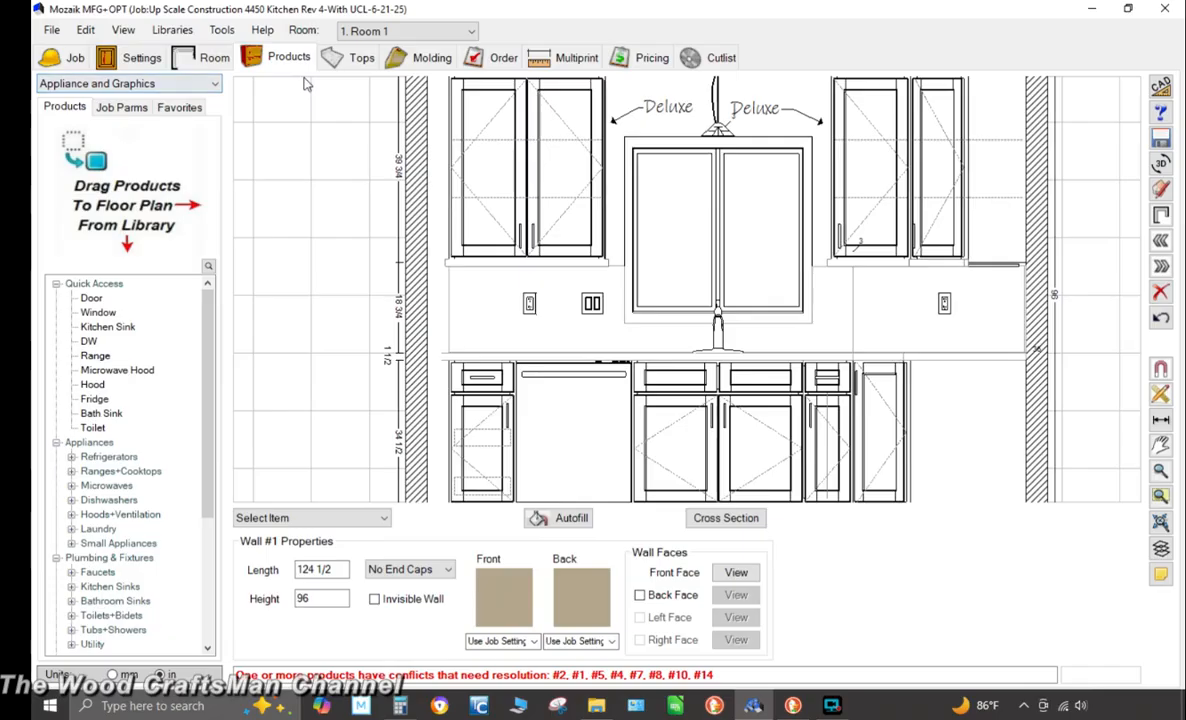
Look up the Appliances and Graphics product library among the updated data available for import
{"action": "left_click", "coordinate": [222, 30]}
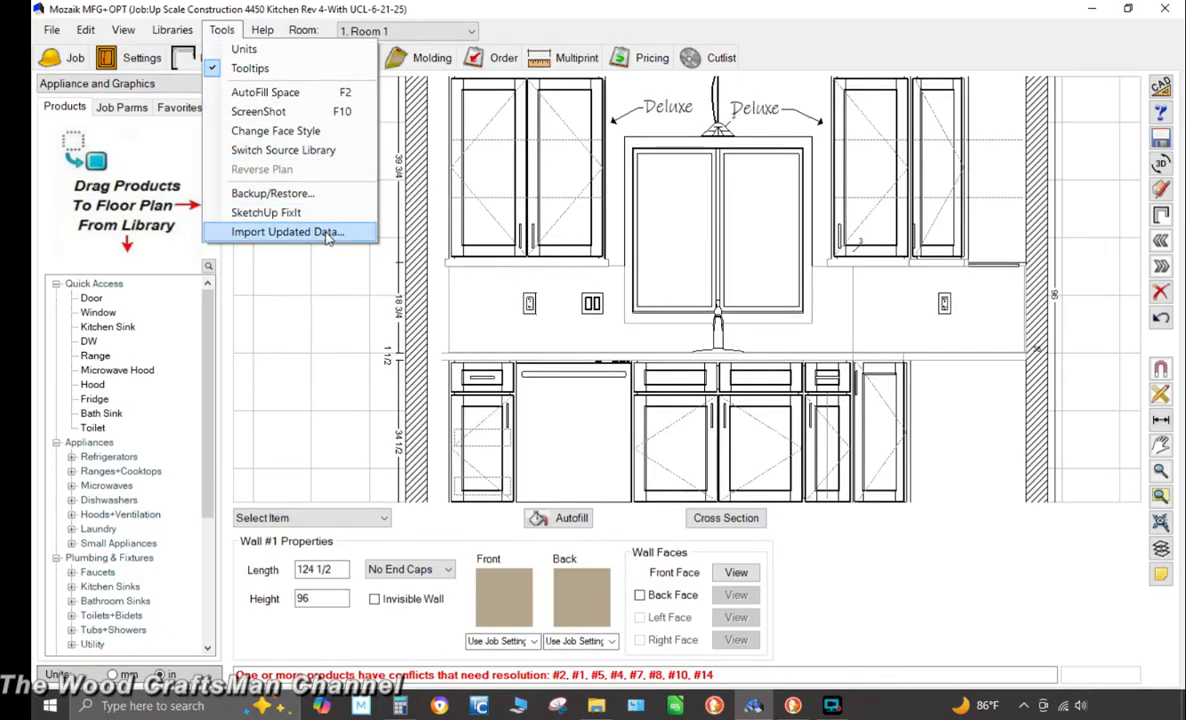
{"action": "left_click", "coordinate": [287, 232]}
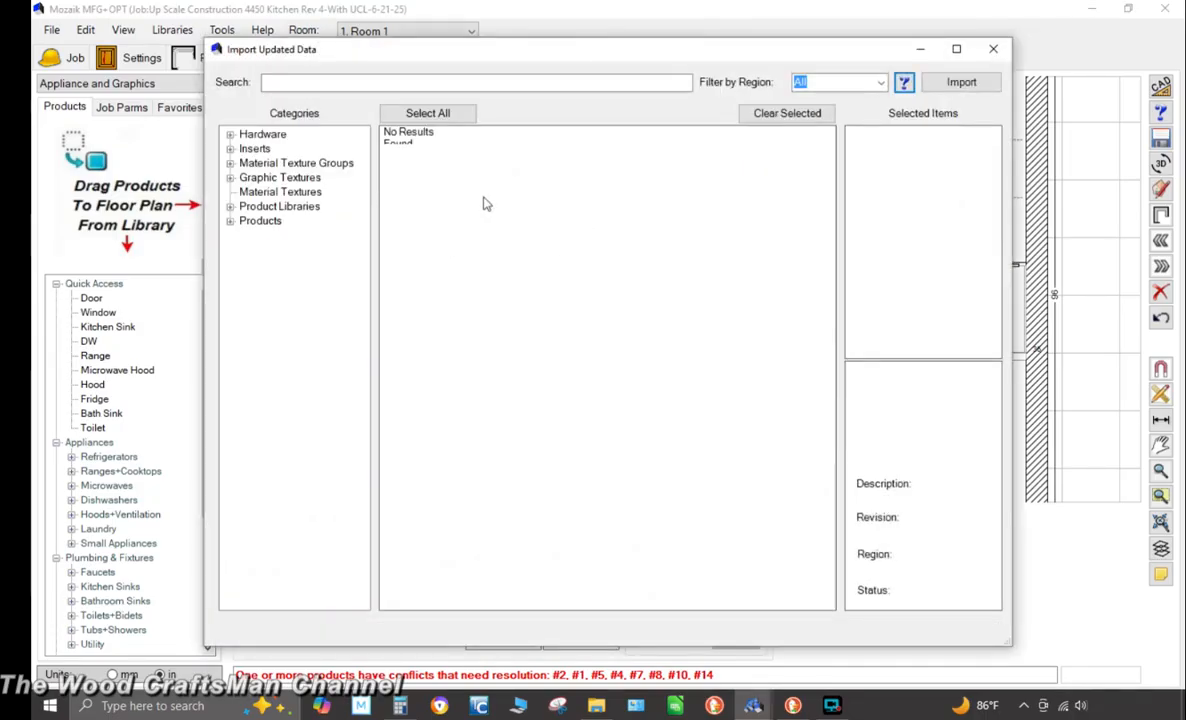
{"action": "left_click", "coordinate": [230, 206]}
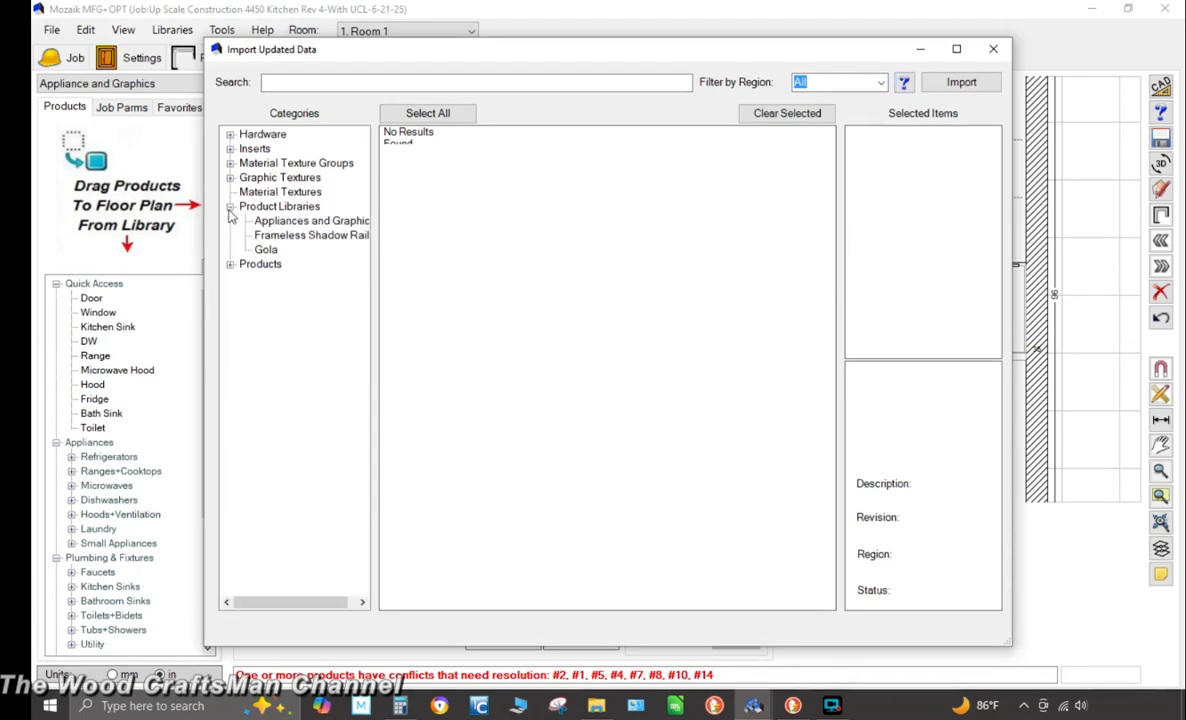
{"action": "left_click", "coordinate": [342, 228]}
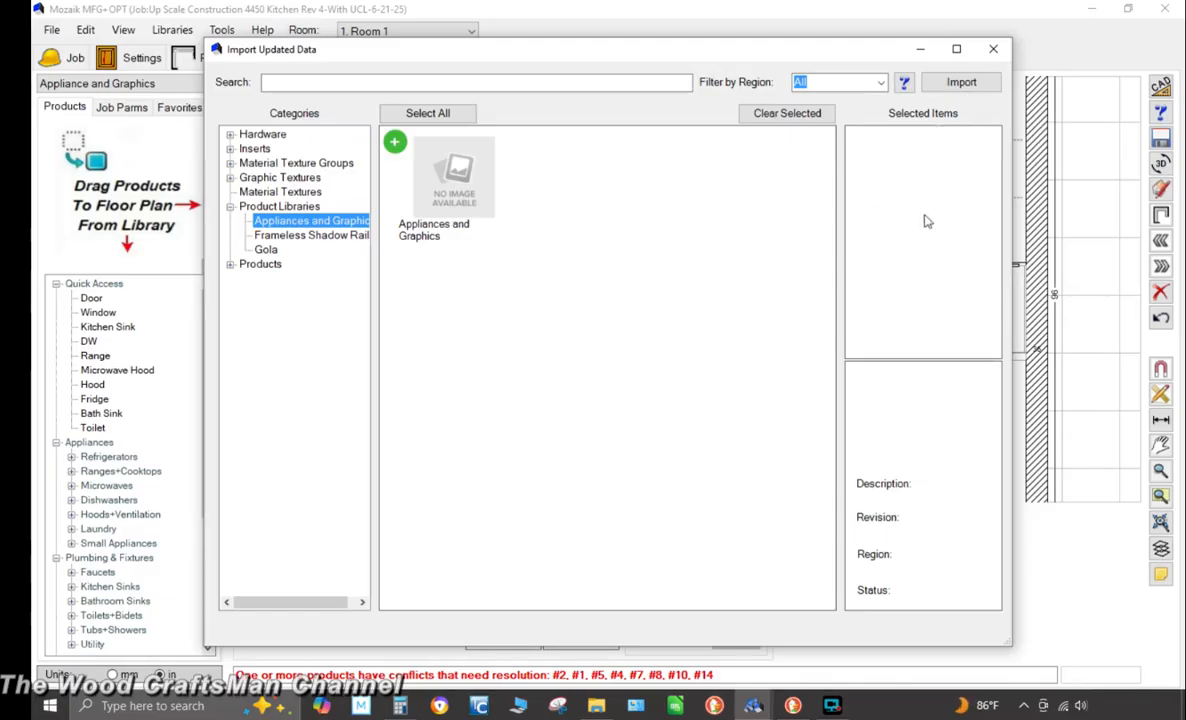
Leave the updated data import and choose the Appliance and Graphics product library
{"action": "left_click", "coordinate": [993, 48]}
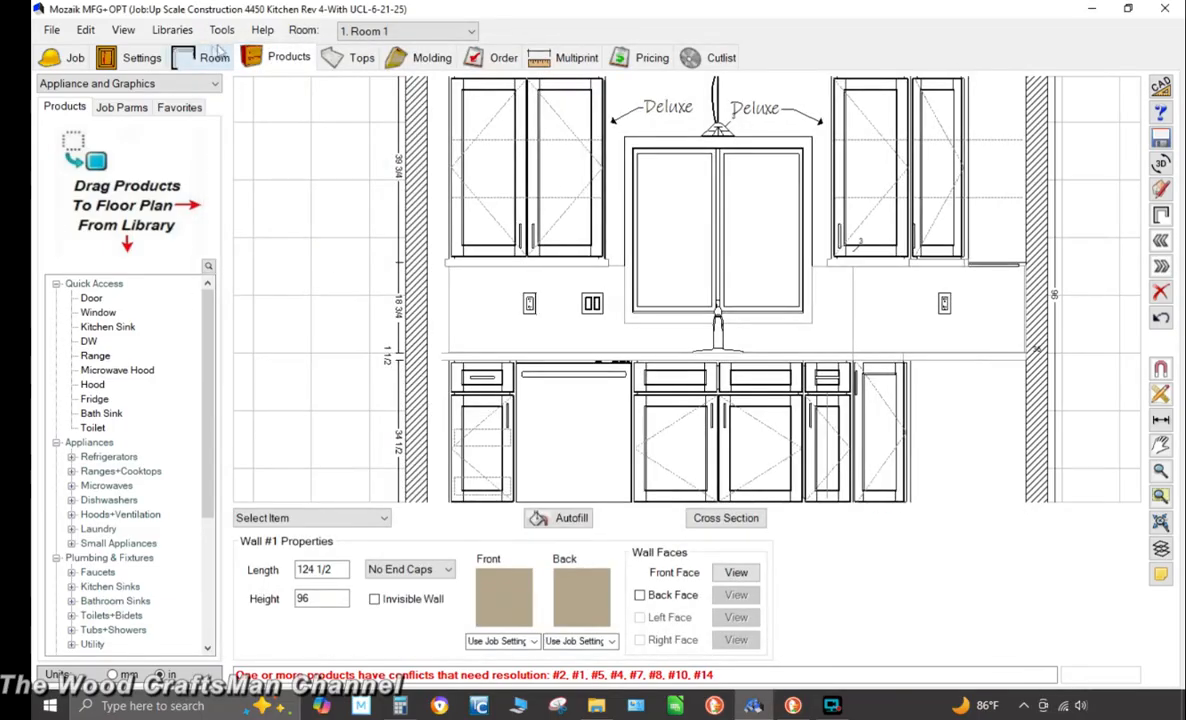
{"action": "left_click", "coordinate": [201, 86]}
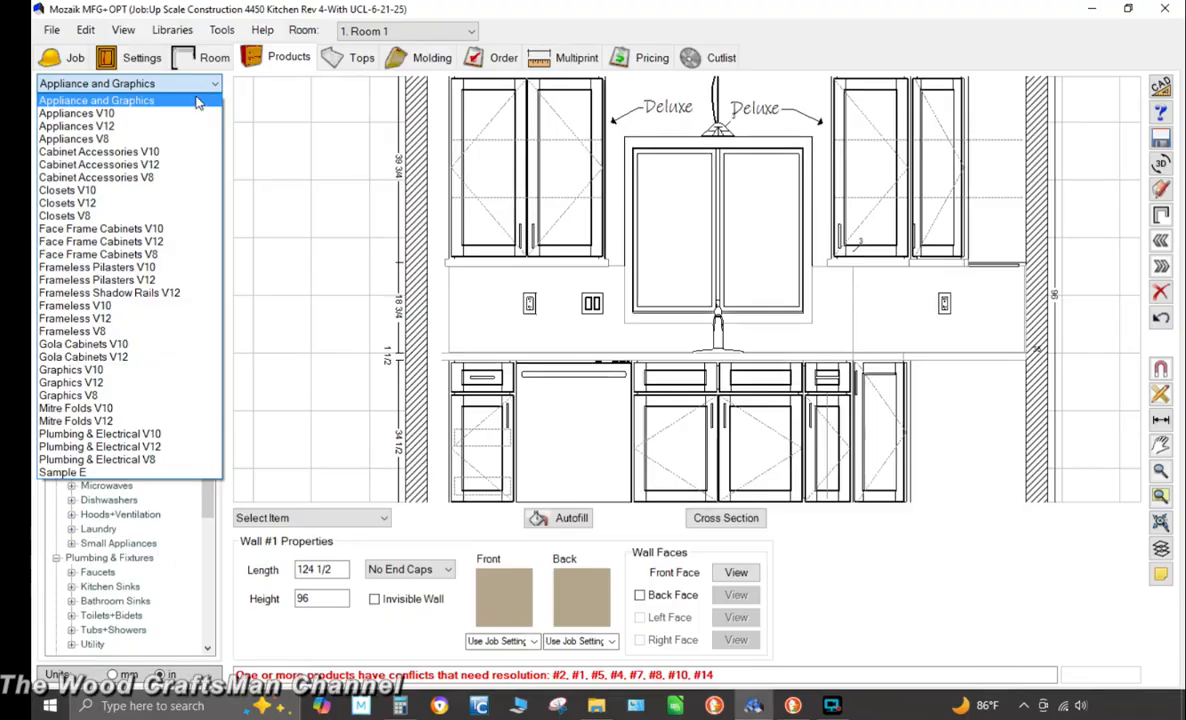
{"action": "left_click", "coordinate": [194, 101]}
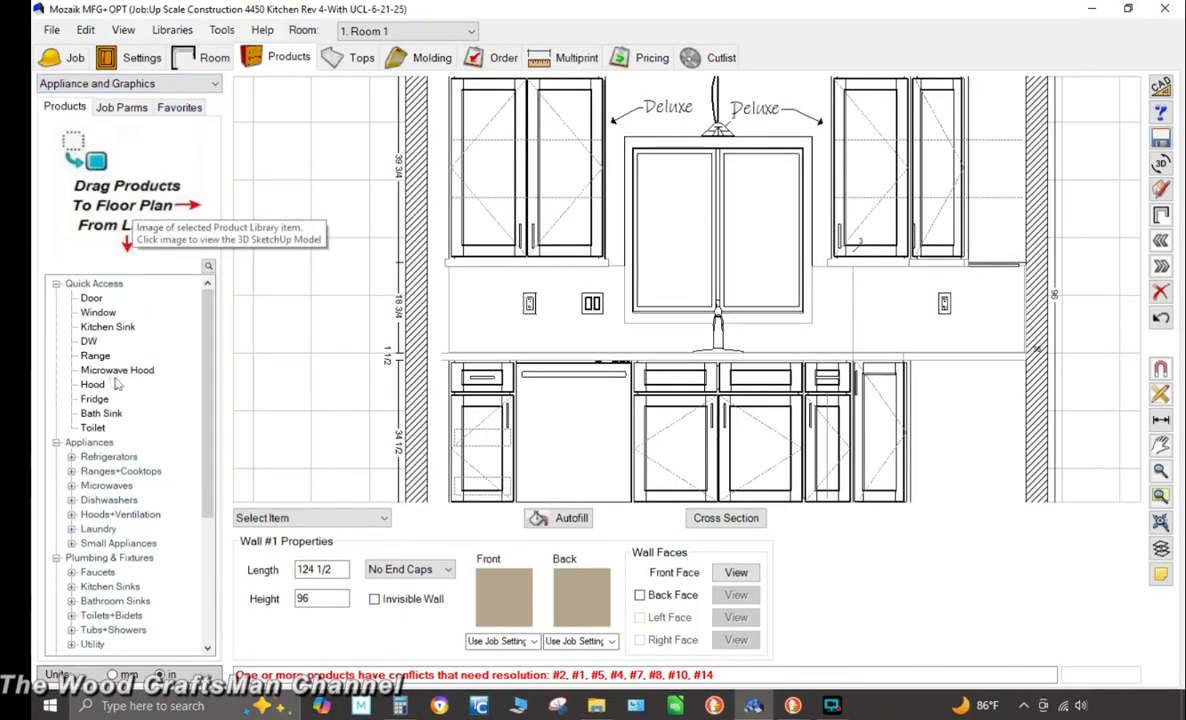
Place an Under Cabinet Puck from the Architectural cabinet lighting products on Wall #1, below the double-door wall cabinet above the dishwasher
{"action": "scroll", "coordinate": [111, 378], "scroll_direction": "down", "scroll_amount": 1}
{"action": "scroll", "coordinate": [112, 380], "scroll_direction": "down", "scroll_amount": 4}
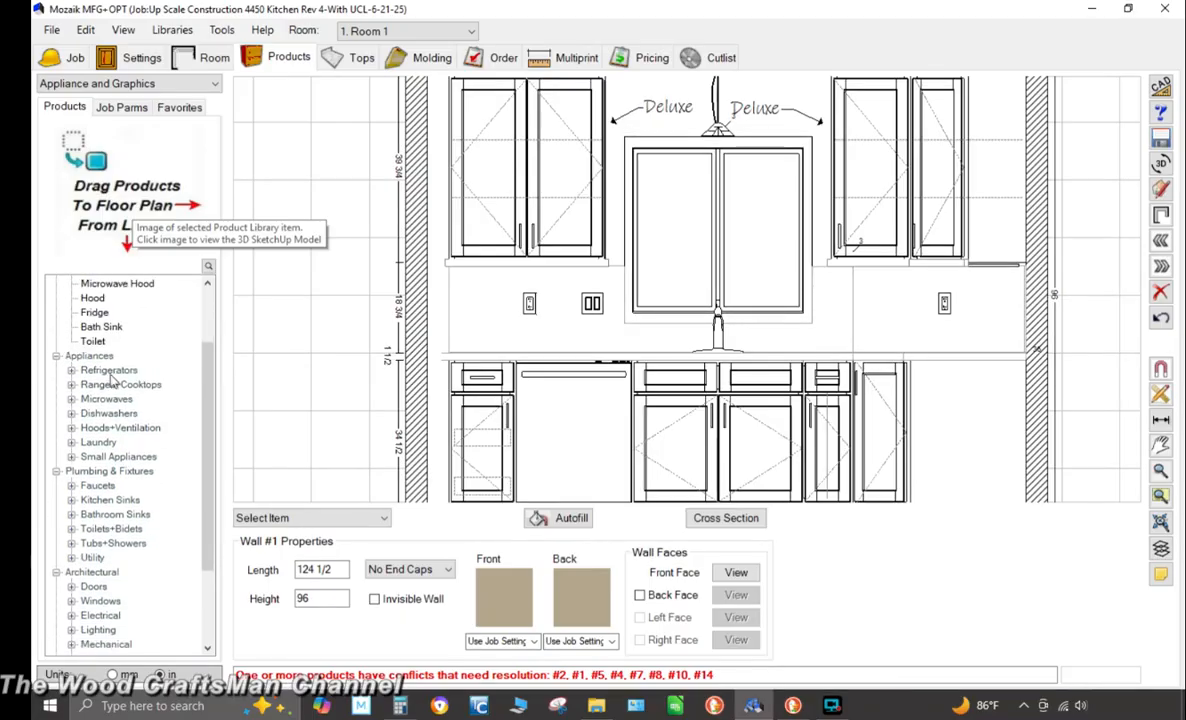
{"action": "scroll", "coordinate": [112, 382], "scroll_direction": "down", "scroll_amount": 1}
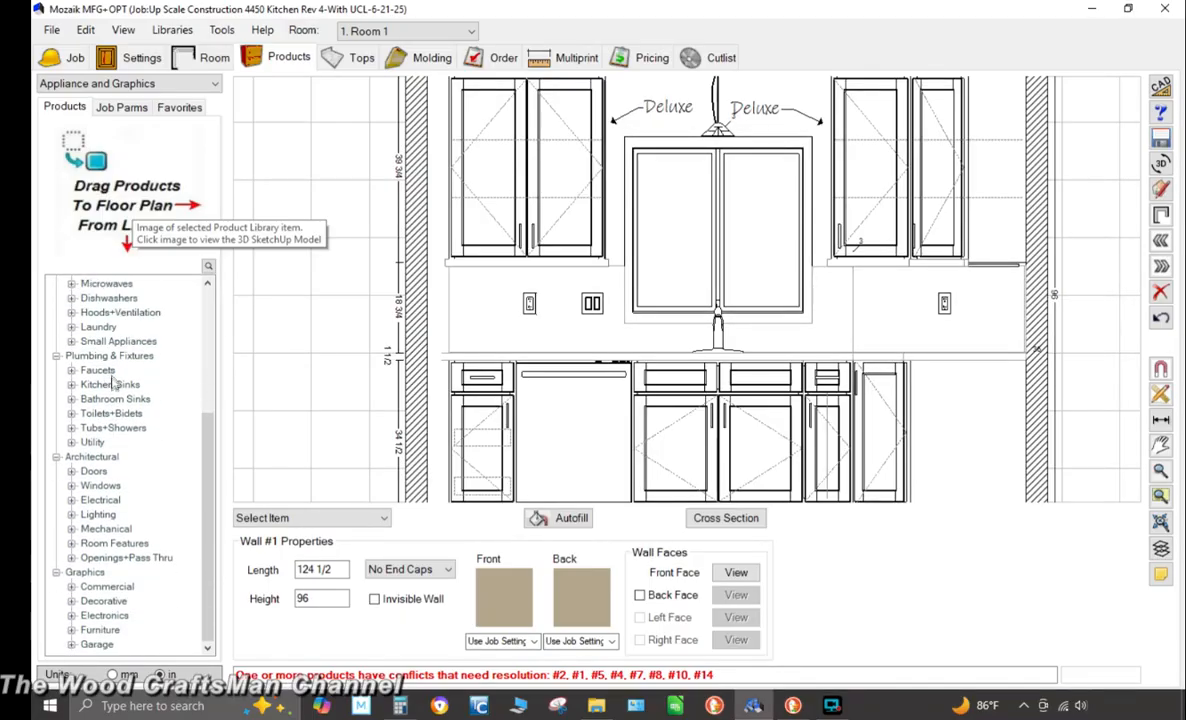
{"action": "left_click", "coordinate": [71, 514]}
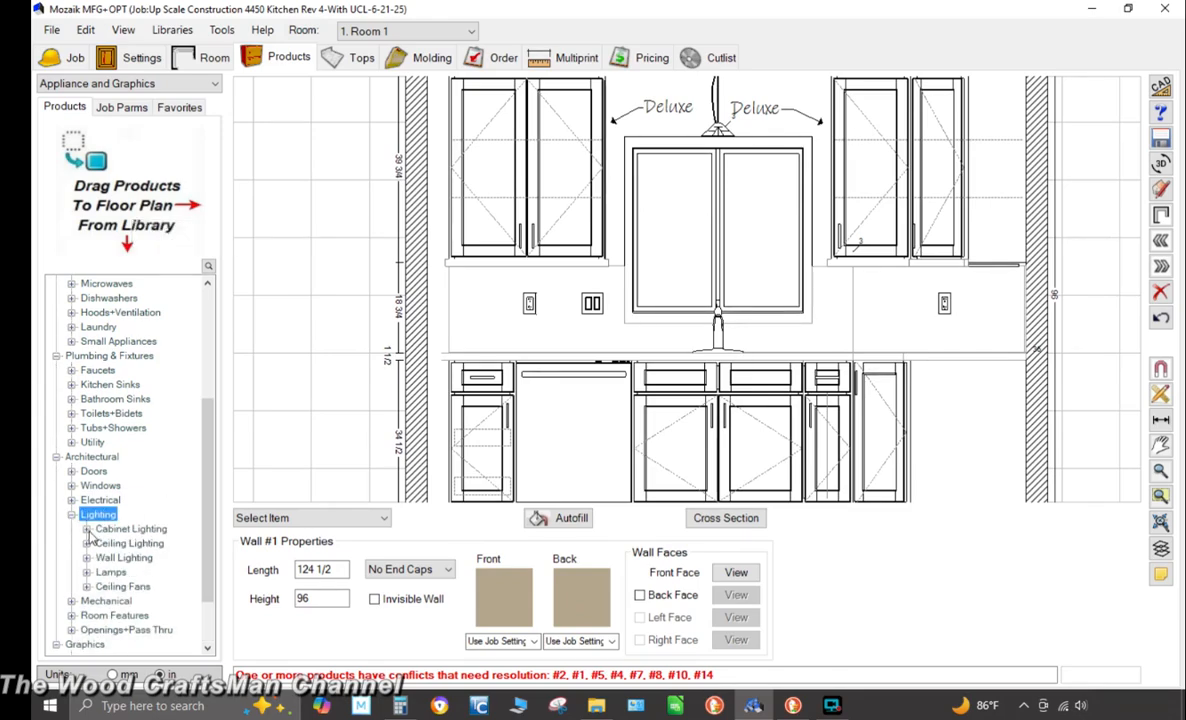
{"action": "left_click", "coordinate": [87, 529]}
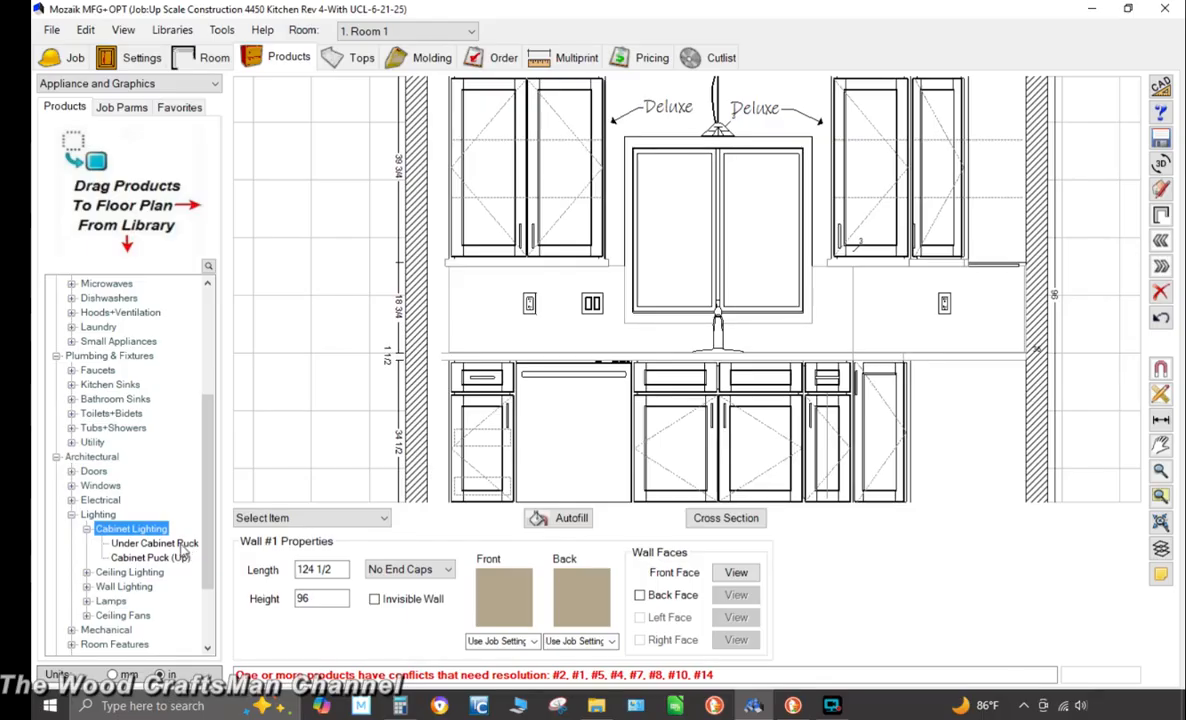
{"action": "left_click", "coordinate": [176, 544]}
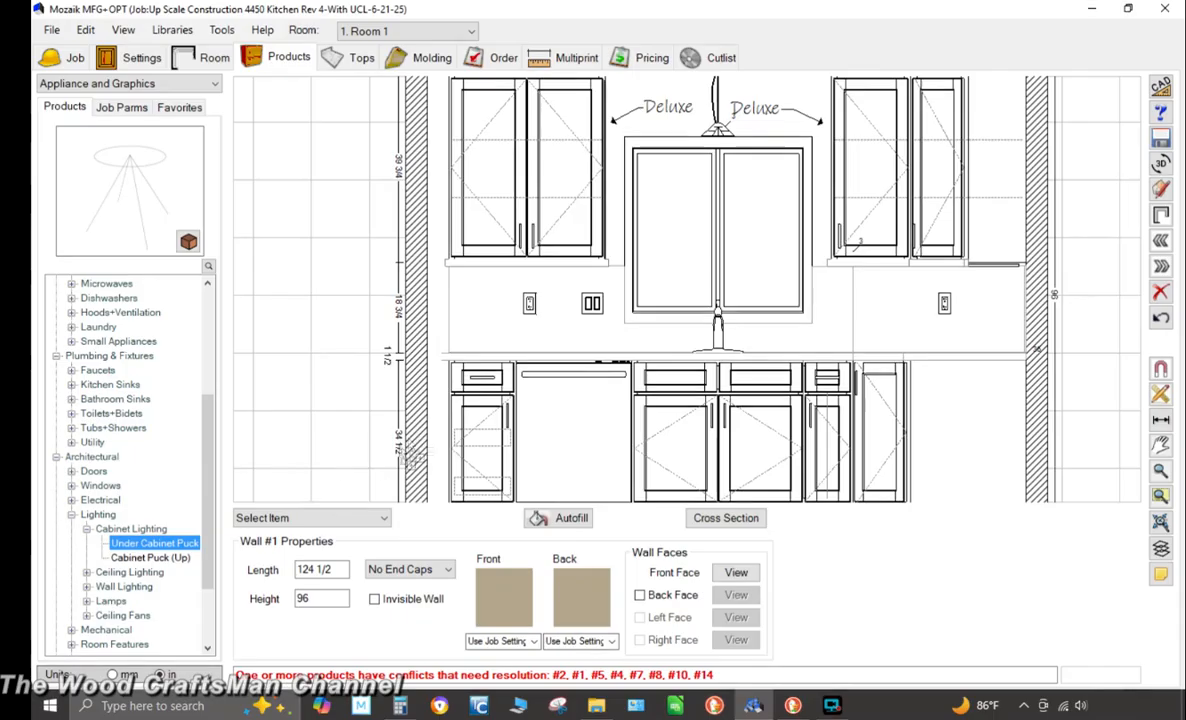
{"action": "left_click", "coordinate": [484, 274]}
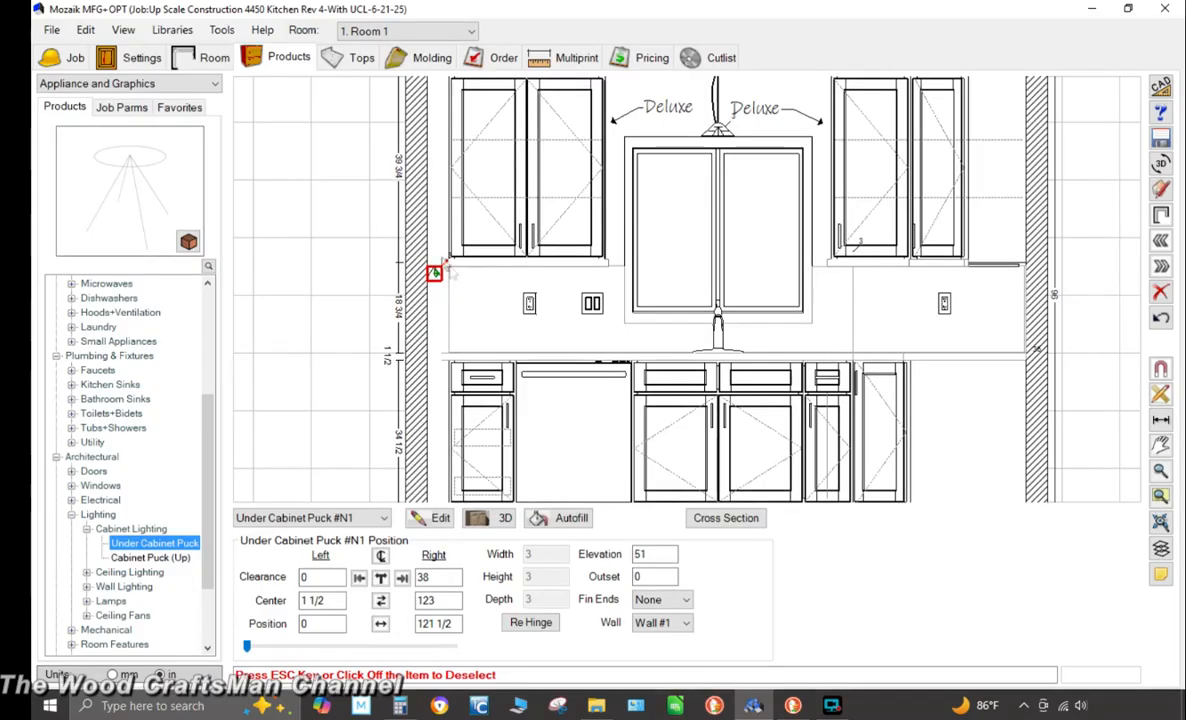
Check the double-door wall cabinet's position and set the under-cabinet puck's left position to 6 inches
{"action": "left_click", "coordinate": [519, 214]}
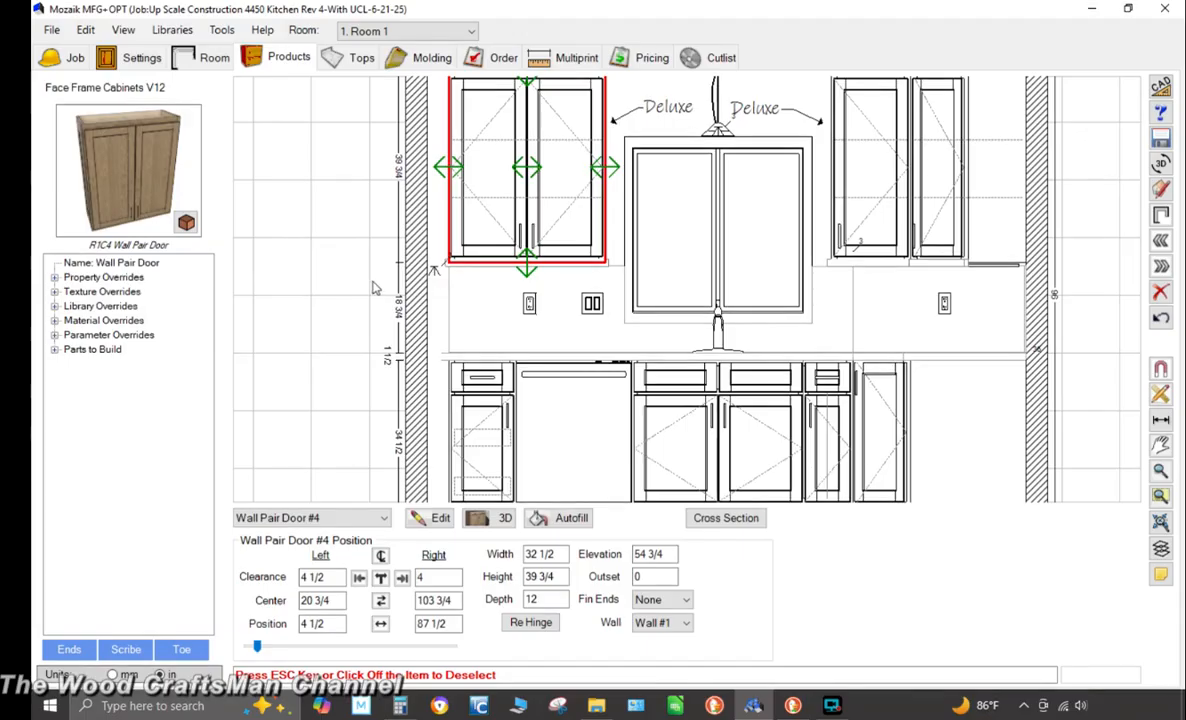
{"action": "scroll", "coordinate": [437, 272], "scroll_direction": "up", "scroll_amount": 3}
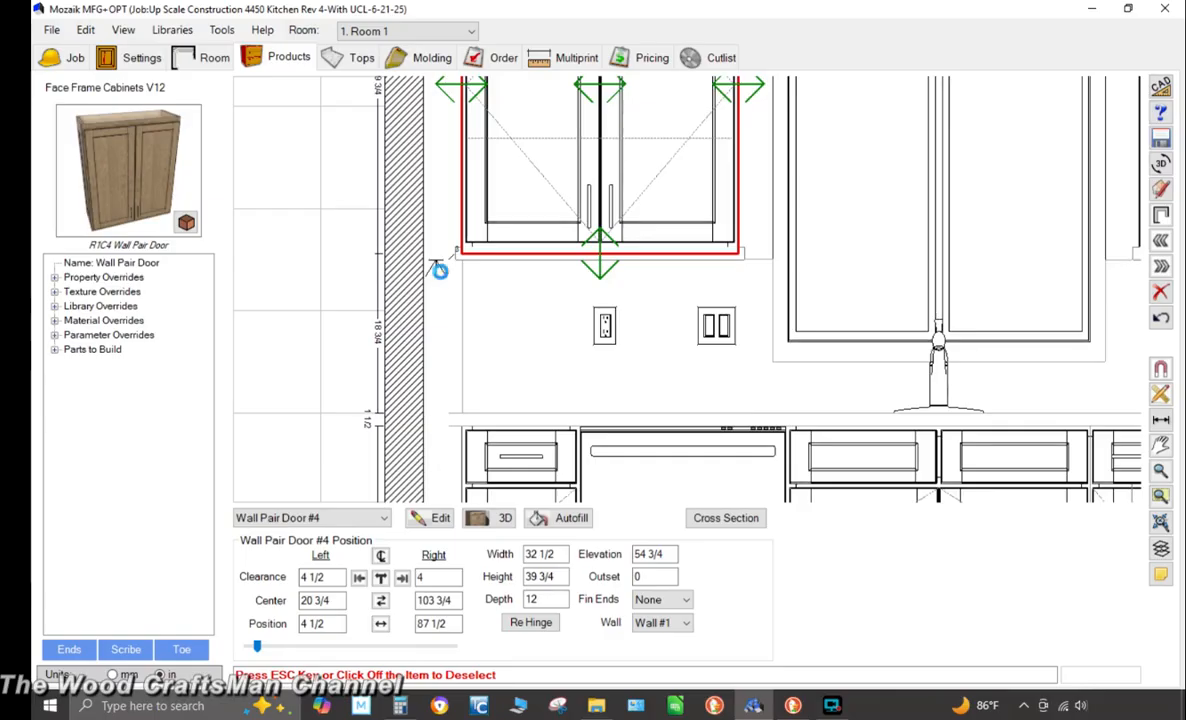
{"action": "left_click", "coordinate": [437, 272]}
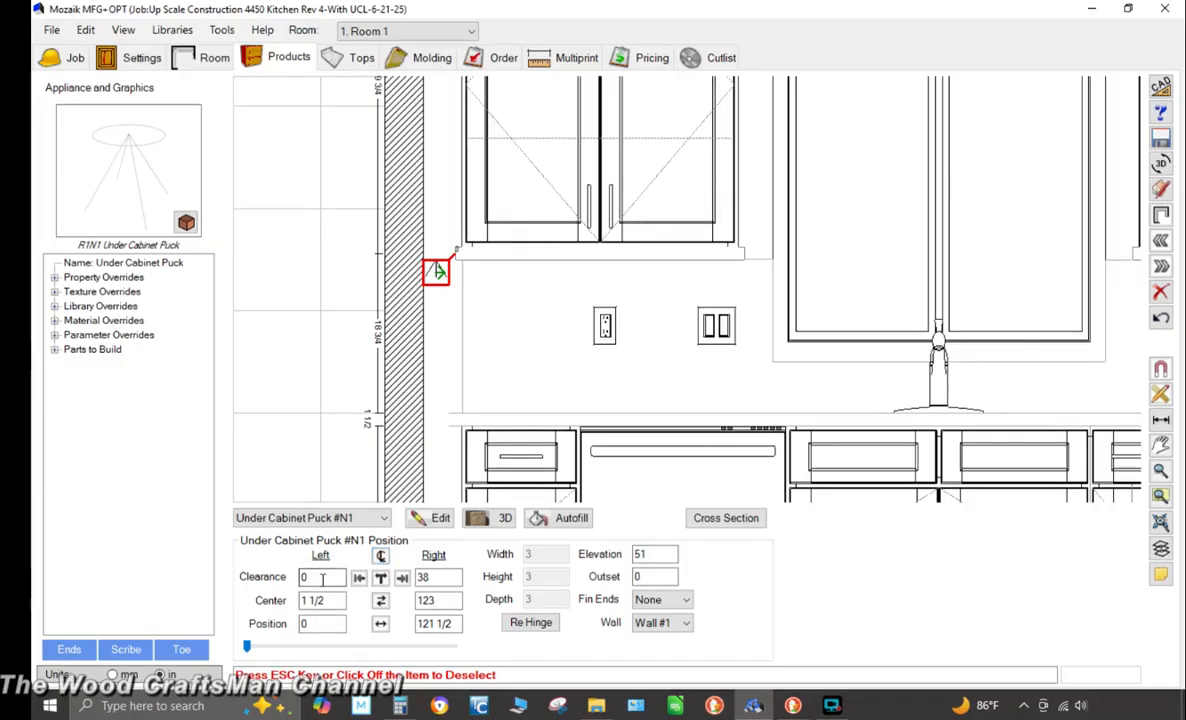
{"action": "left_click", "coordinate": [320, 623]}
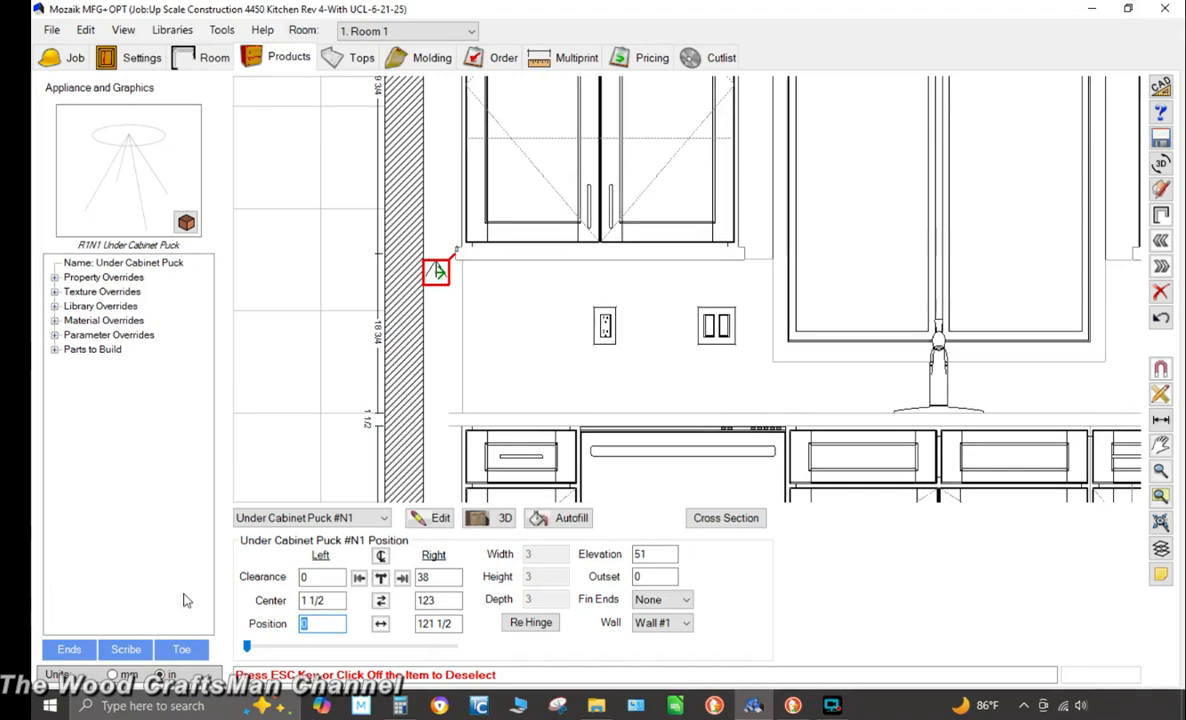
{"action": "type", "text": "6"}
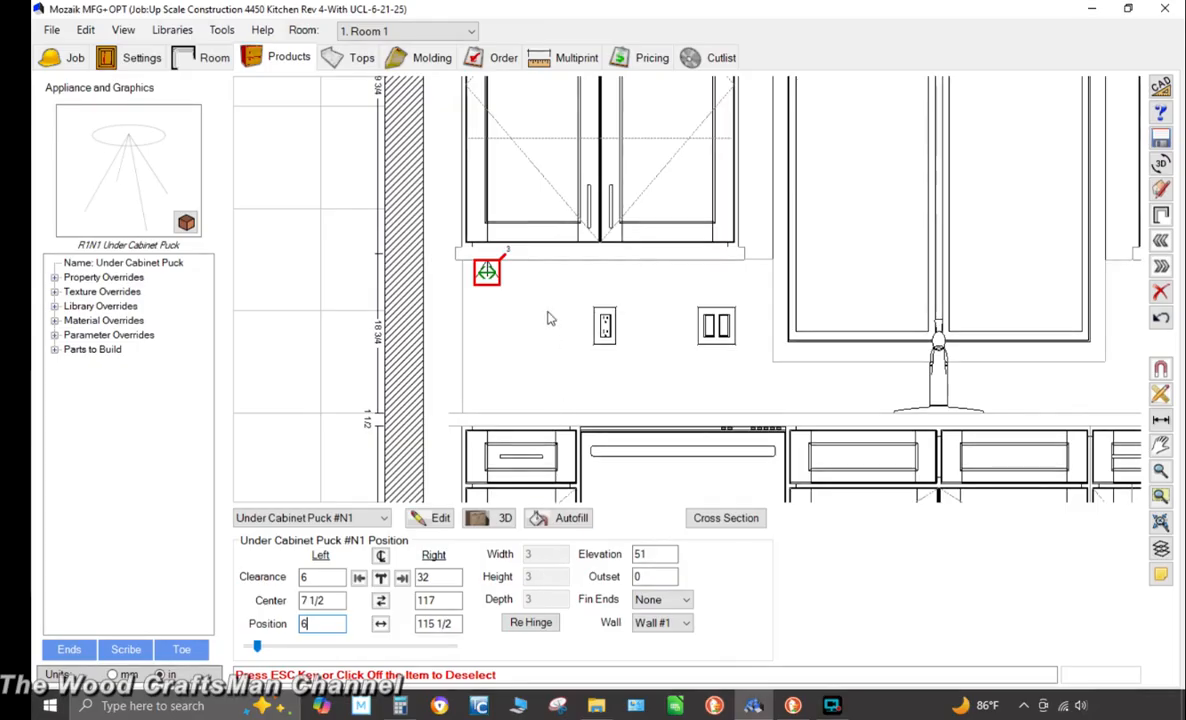
Edit the Under Cabinet Puck product and add a Linear Light part with a length of 29.5 inches
{"action": "right_click", "coordinate": [489, 278]}
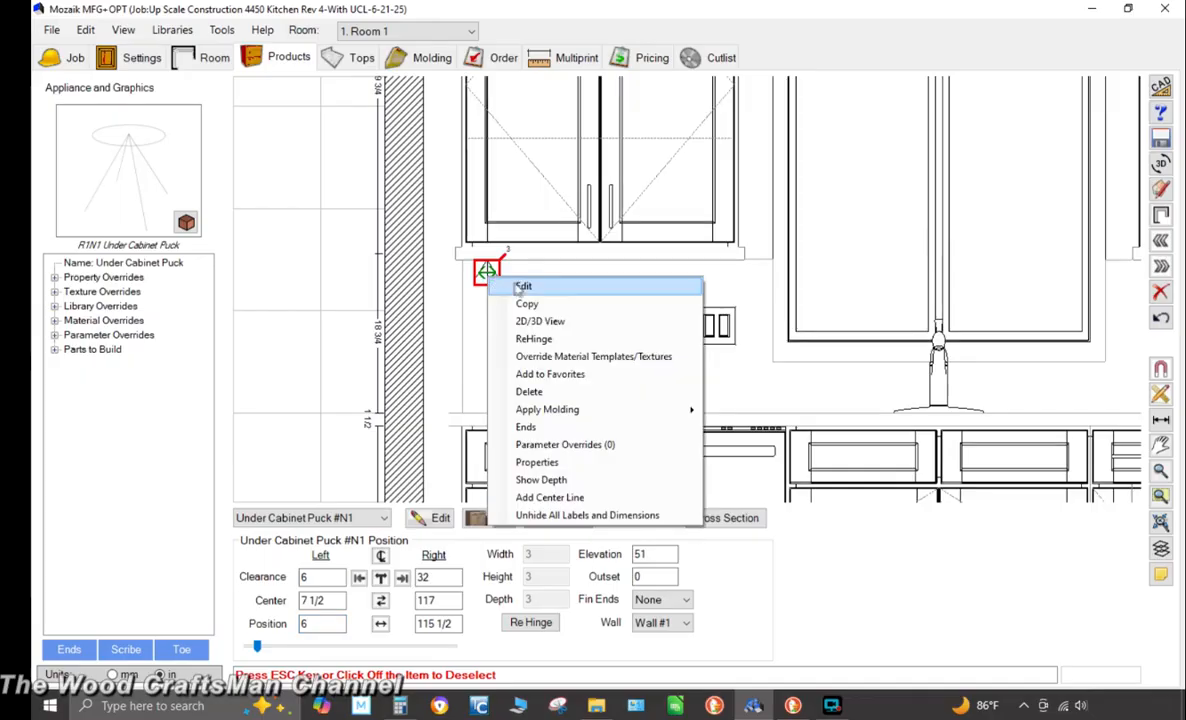
{"action": "left_click", "coordinate": [527, 289]}
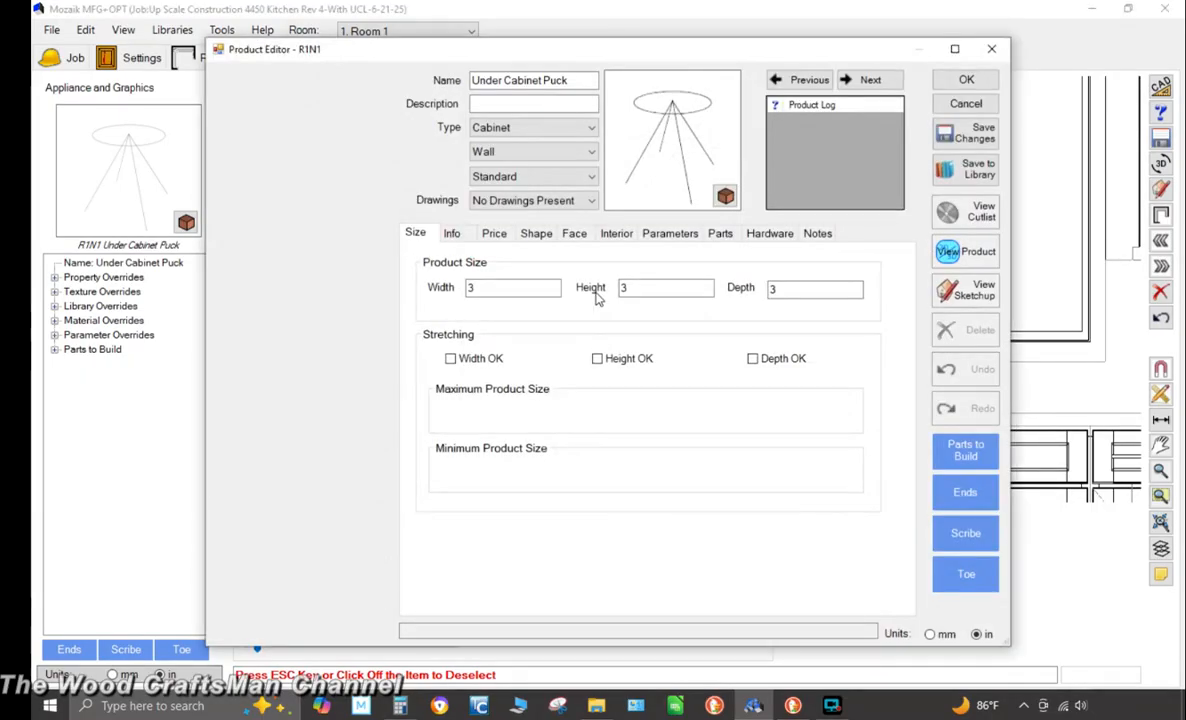
{"action": "left_click", "coordinate": [716, 241]}
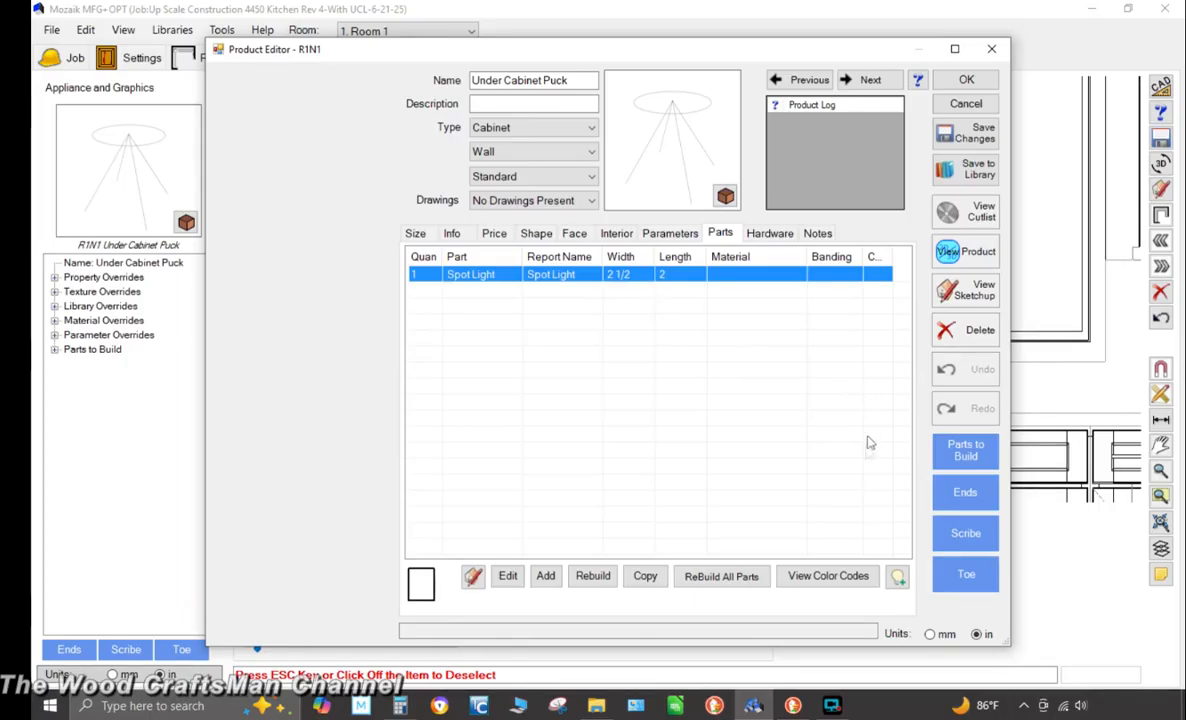
{"action": "left_click", "coordinate": [897, 579]}
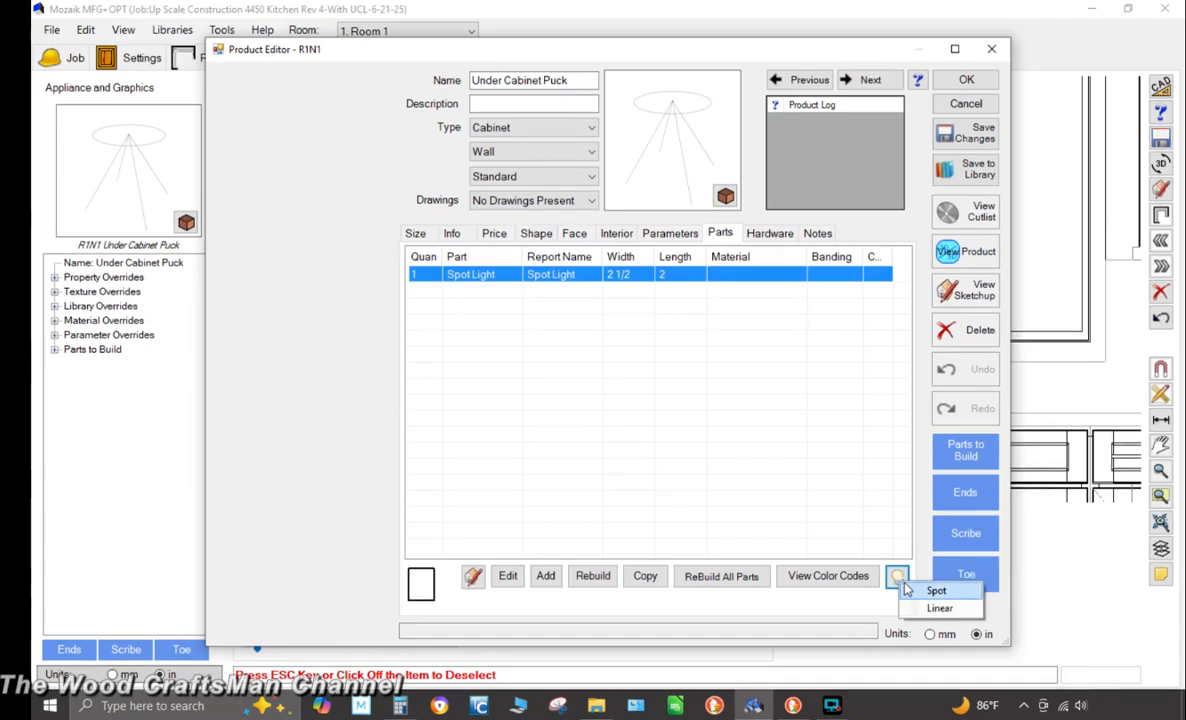
{"action": "left_click", "coordinate": [930, 607]}
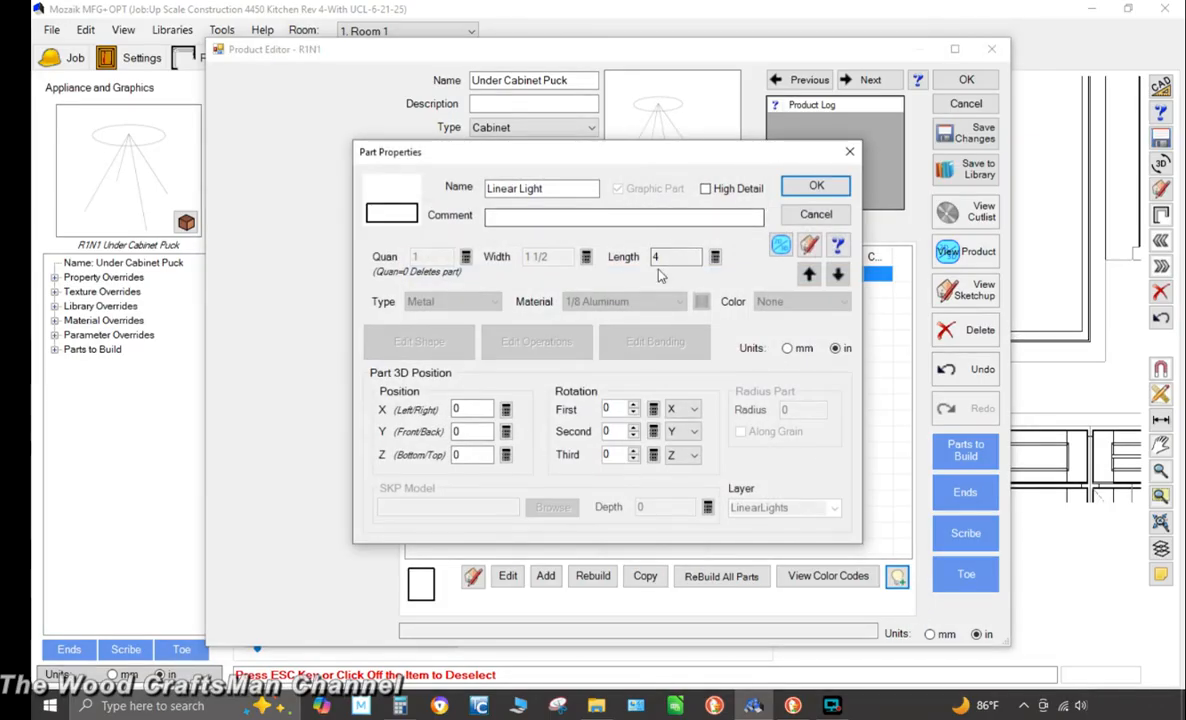
{"action": "double_click", "coordinate": [681, 258]}
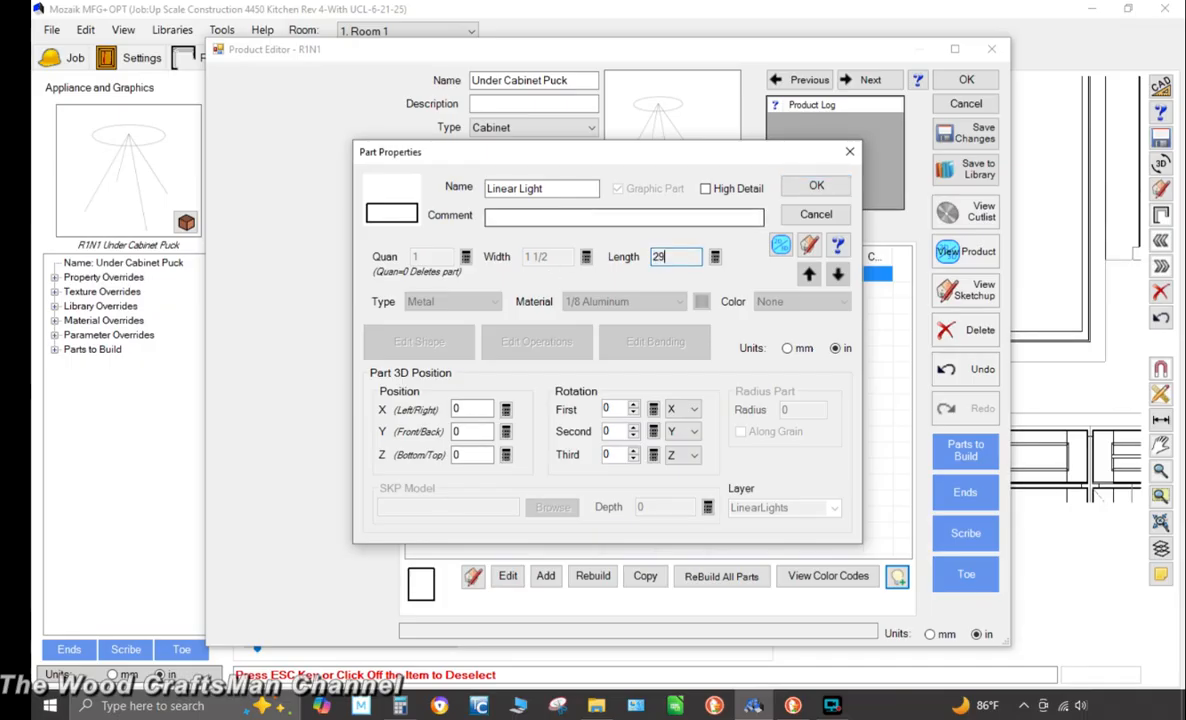
{"action": "type", "text": "29.5"}
{"action": "left_click", "coordinate": [816, 186]}
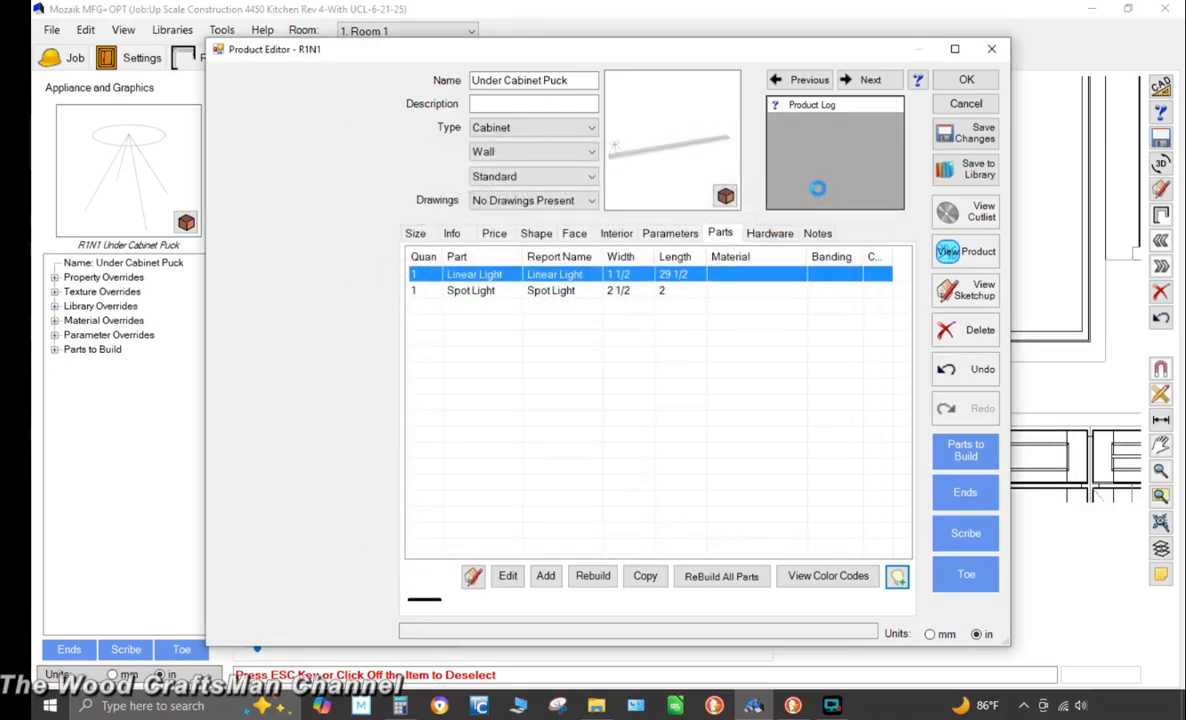
{"action": "left_click_drag", "start_coordinate": [626, 156], "coordinate": [668, 185]}
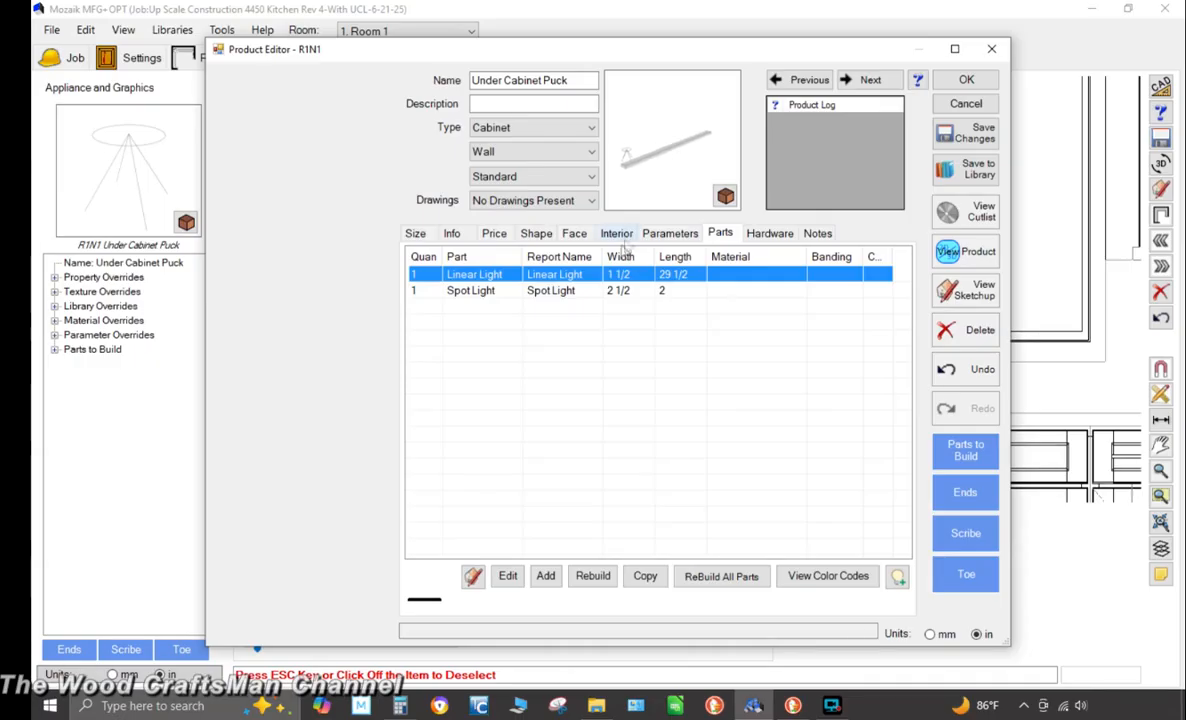
Delete the Spot Light part from the Under Cabinet Puck product and save the product changes
{"action": "left_click", "coordinate": [428, 291]}
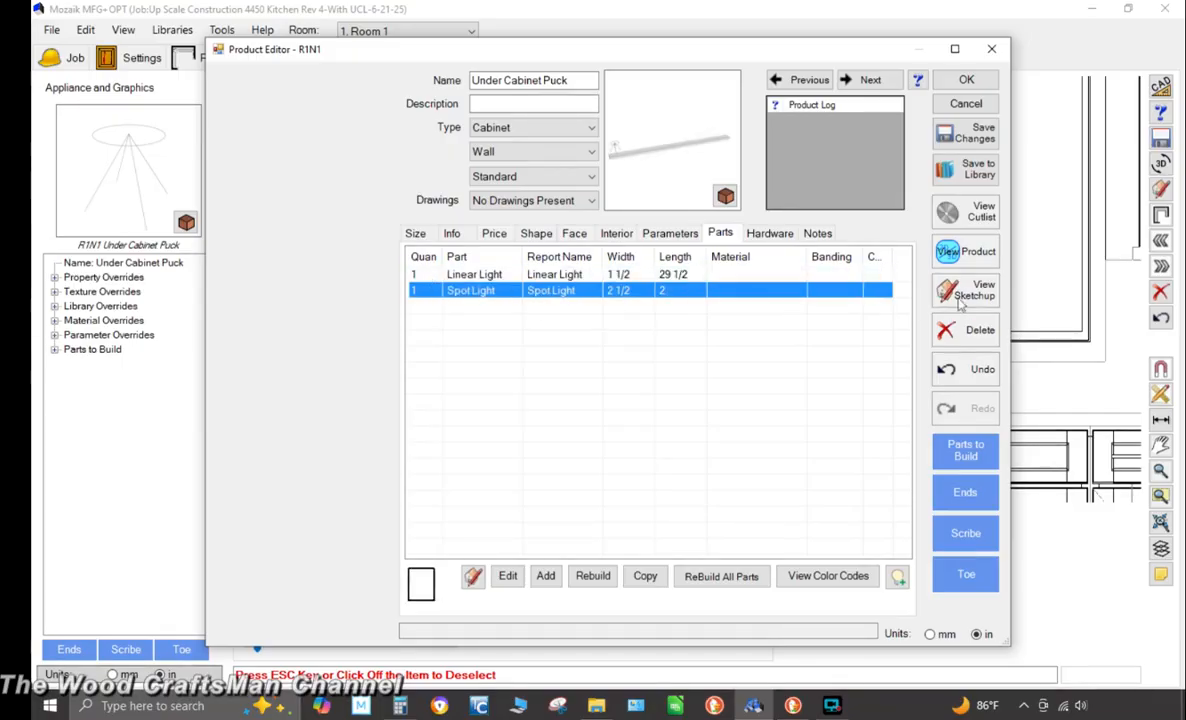
{"action": "left_click", "coordinate": [982, 328]}
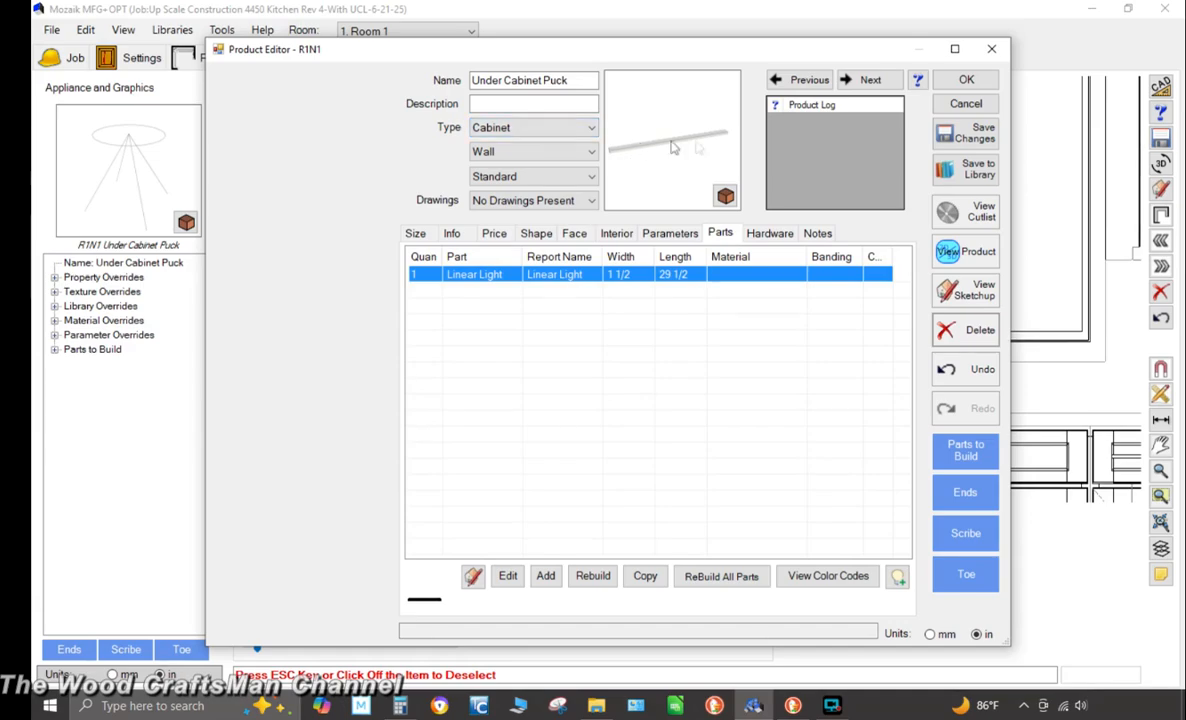
{"action": "left_click", "coordinate": [976, 139]}
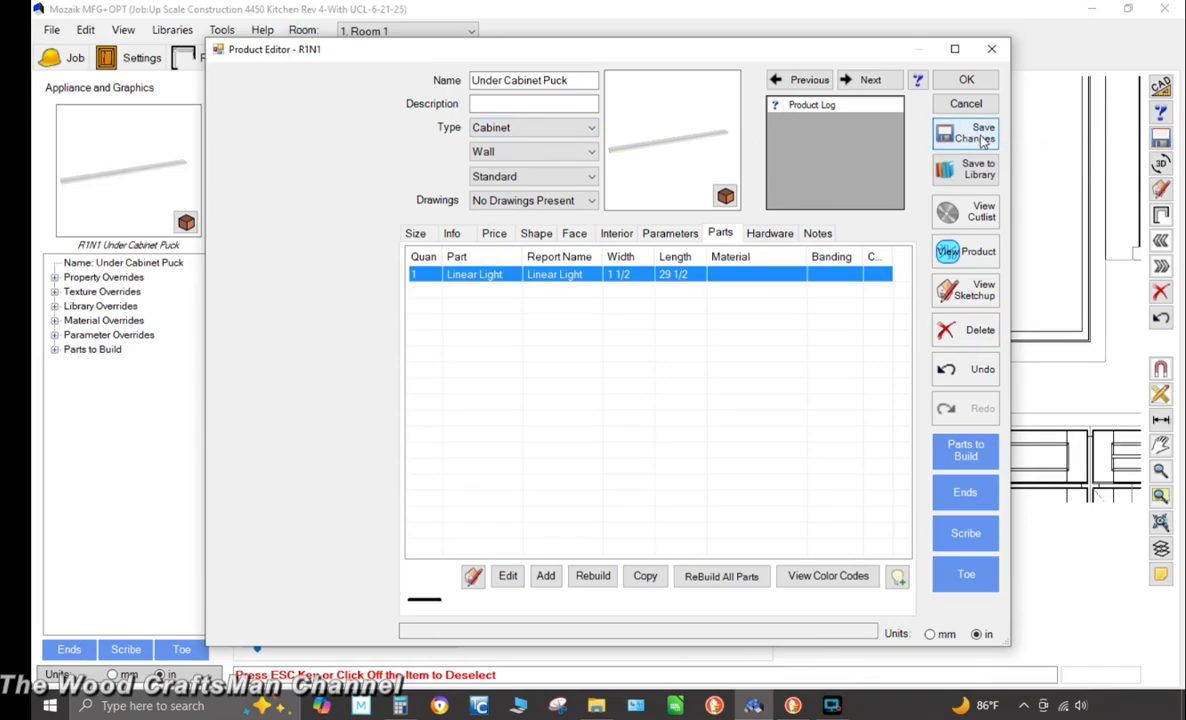
{"action": "left_click", "coordinate": [968, 80]}
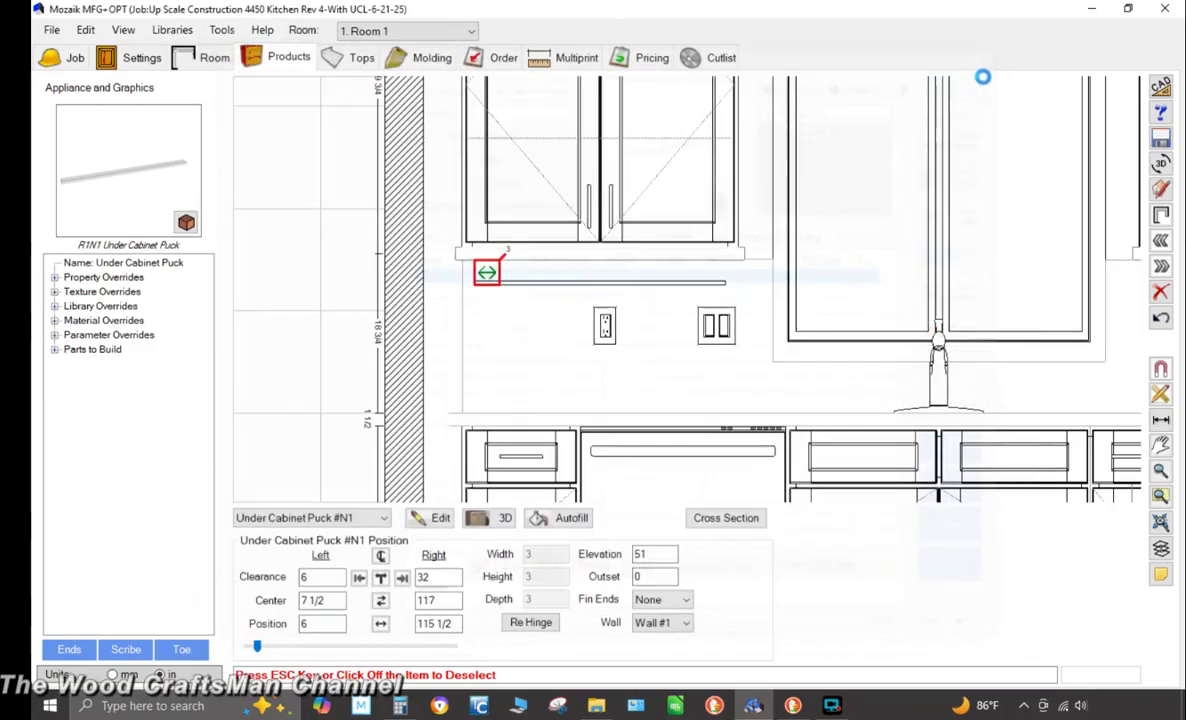
{"action": "left_click", "coordinate": [432, 311]}
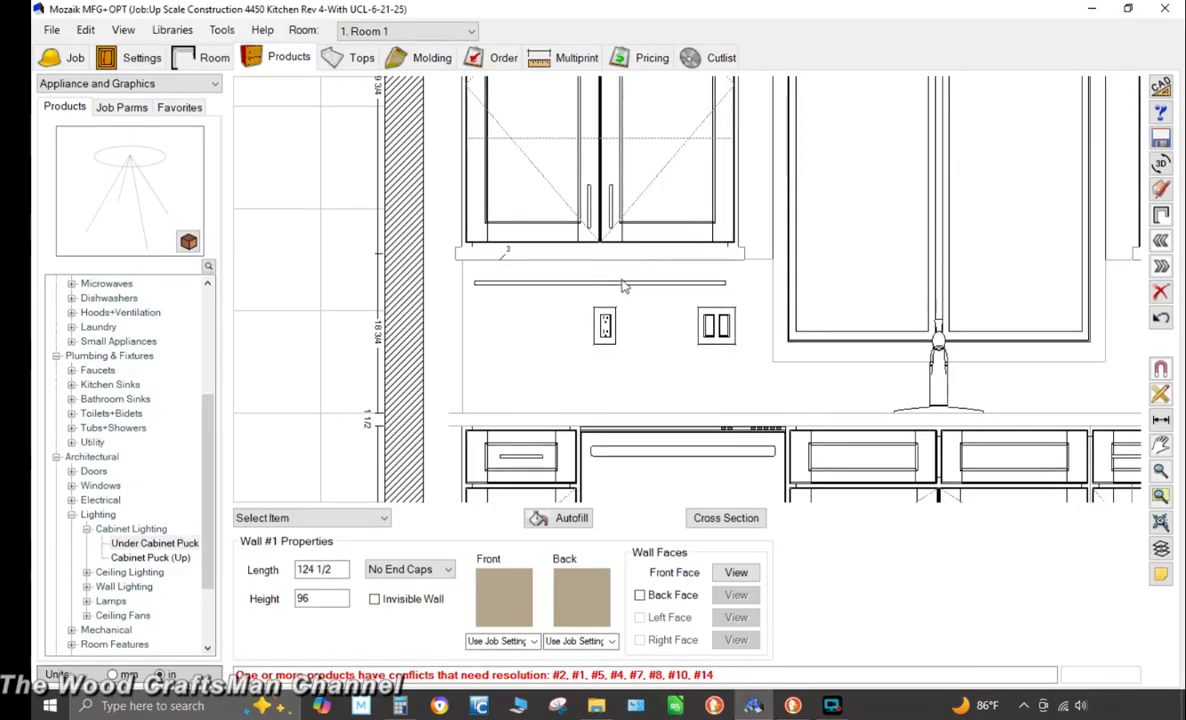
Set the elevation of the linear light under the double-door wall cabinet to 54 inches
{"action": "left_click", "coordinate": [480, 280]}
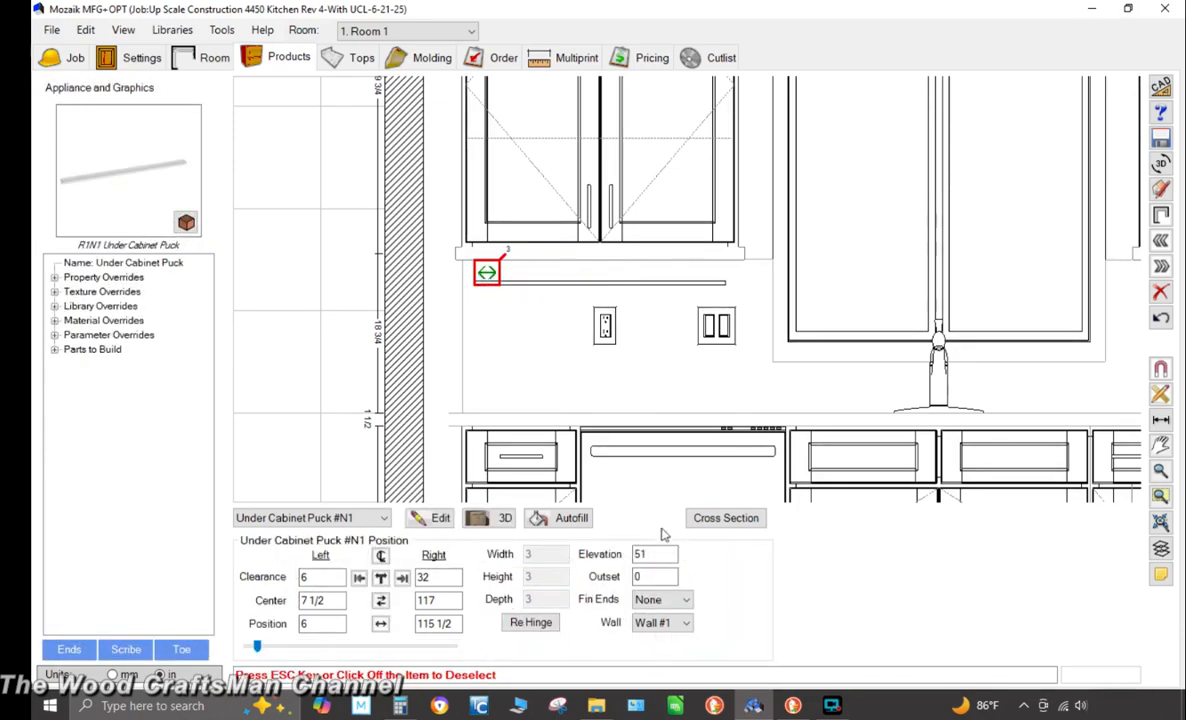
{"action": "double_click", "coordinate": [650, 554]}
{"action": "type", "text": "54"}
{"action": "key", "text": "Return"}
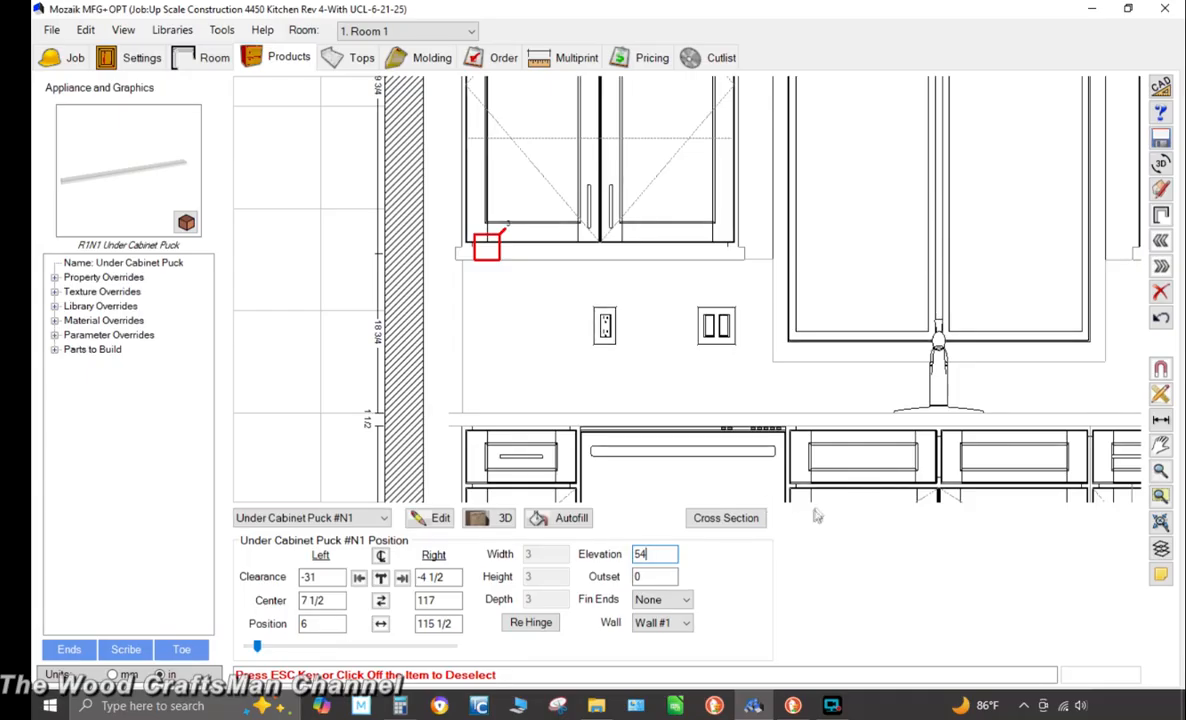
Inspect the area beneath the double-door wall cabinet in Wall #1's 3D view
{"action": "left_click", "coordinate": [1160, 163]}
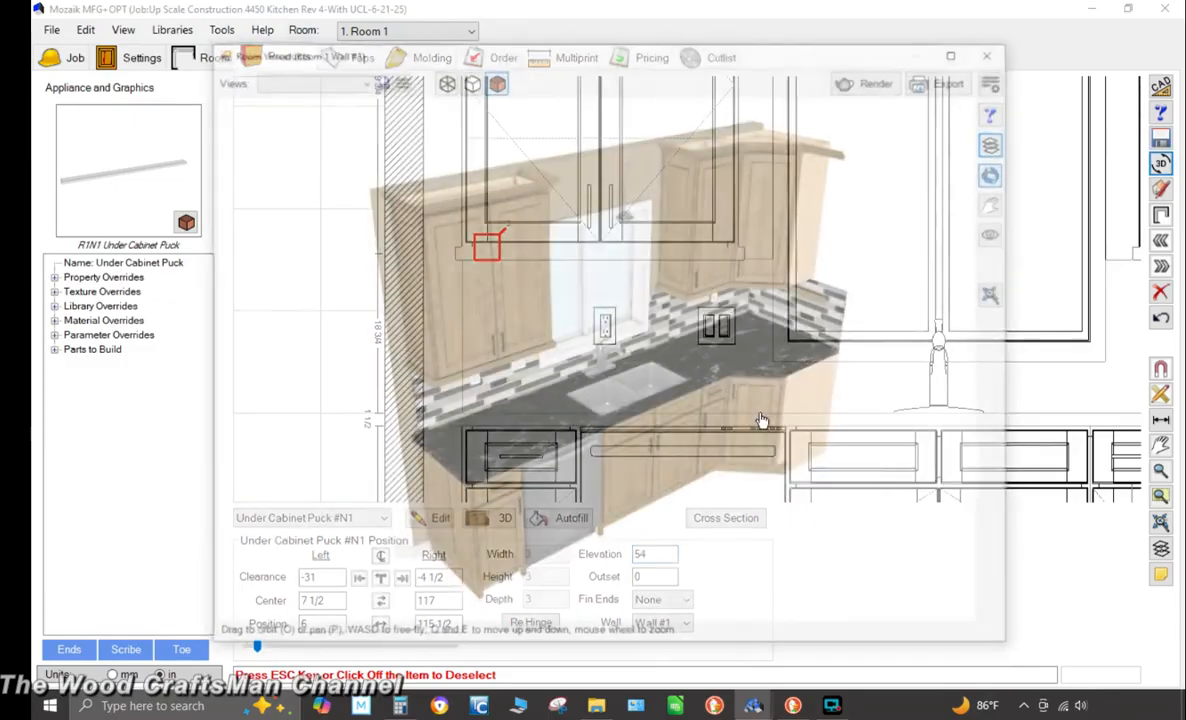
{"action": "left_click_drag", "start_coordinate": [761, 420], "coordinate": [628, 150]}
{"action": "scroll", "coordinate": [462, 340], "scroll_direction": "up", "scroll_amount": 5}
{"action": "left_click_drag", "start_coordinate": [424, 382], "coordinate": [407, 540]}
{"action": "scroll", "coordinate": [408, 542], "scroll_direction": "down", "scroll_amount": 3}
{"action": "mouse_move", "coordinate": [432, 465]}
{"action": "left_mouse_down"}
{"action": "mouse_move", "coordinate": [455, 529]}
{"action": "mouse_move", "coordinate": [437, 453]}
{"action": "left_mouse_up"}
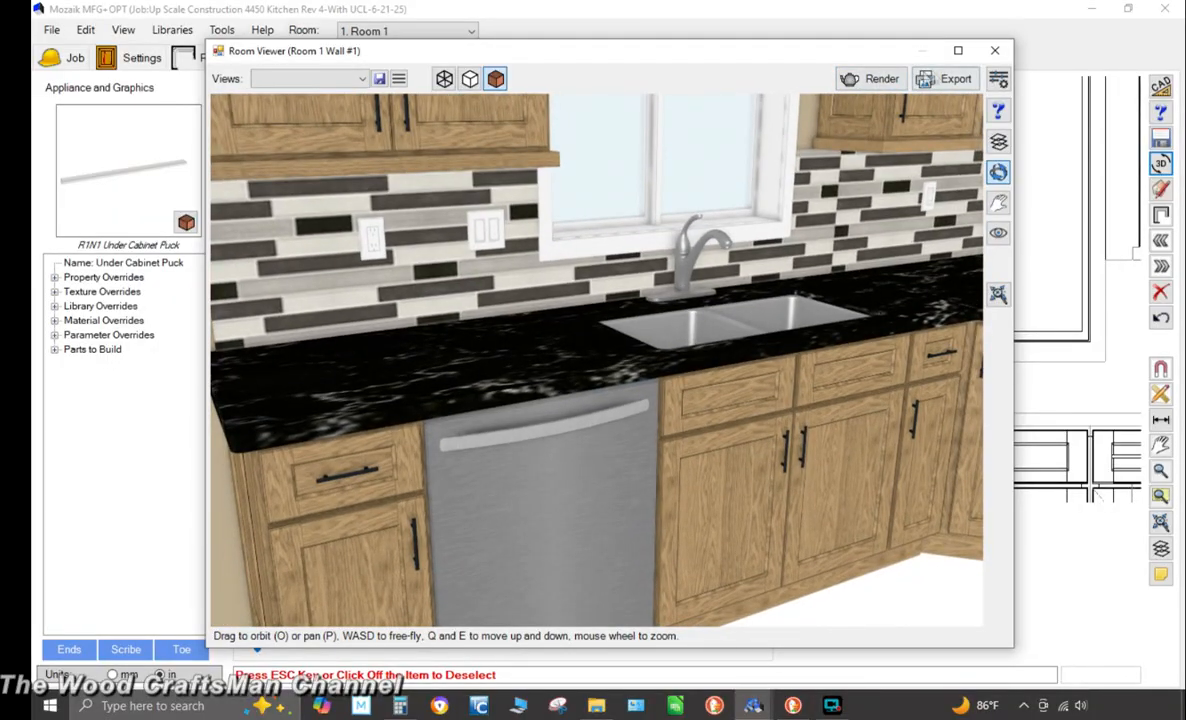
{"action": "left_click", "coordinate": [995, 50]}
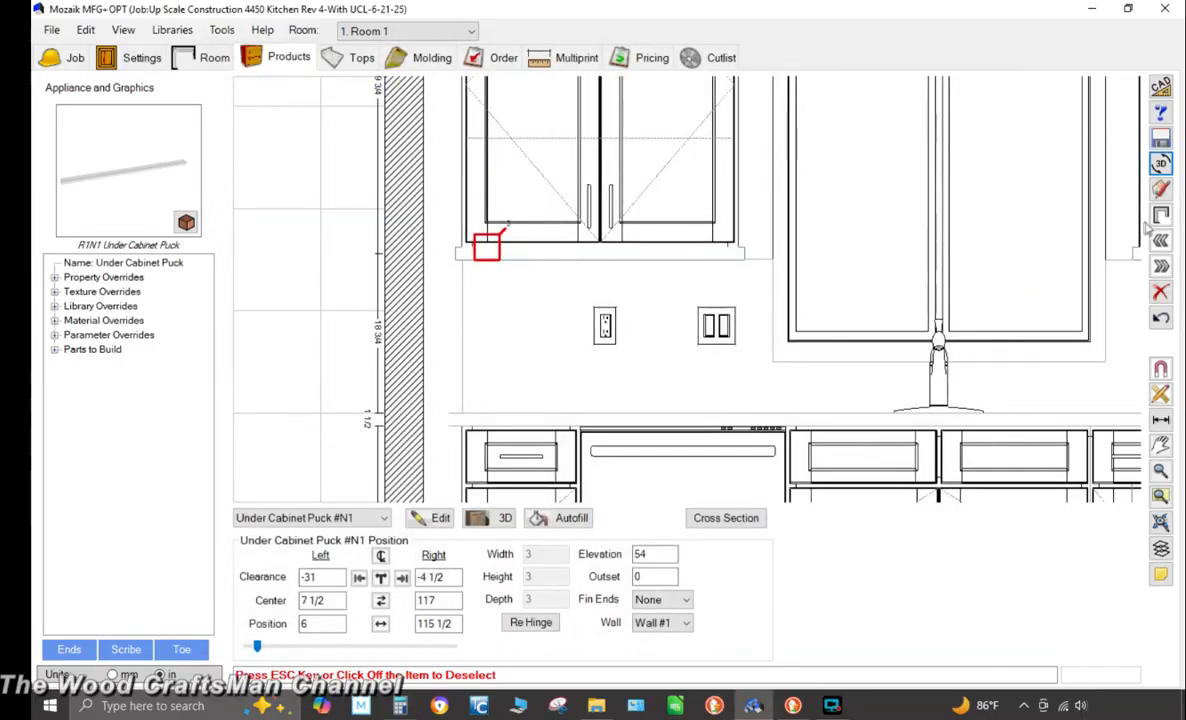
Show the whole room in 3D from the floor plan using the saved Up Scale Construction view
{"action": "left_click", "coordinate": [1160, 215]}
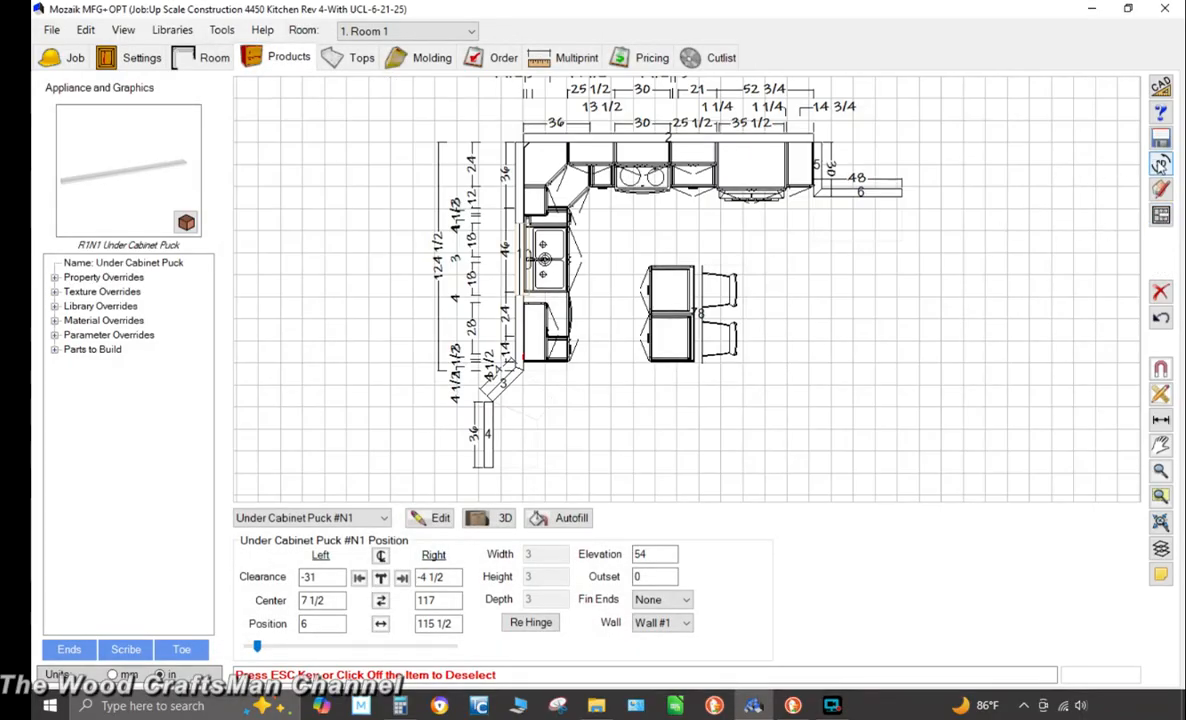
{"action": "left_click", "coordinate": [1160, 164]}
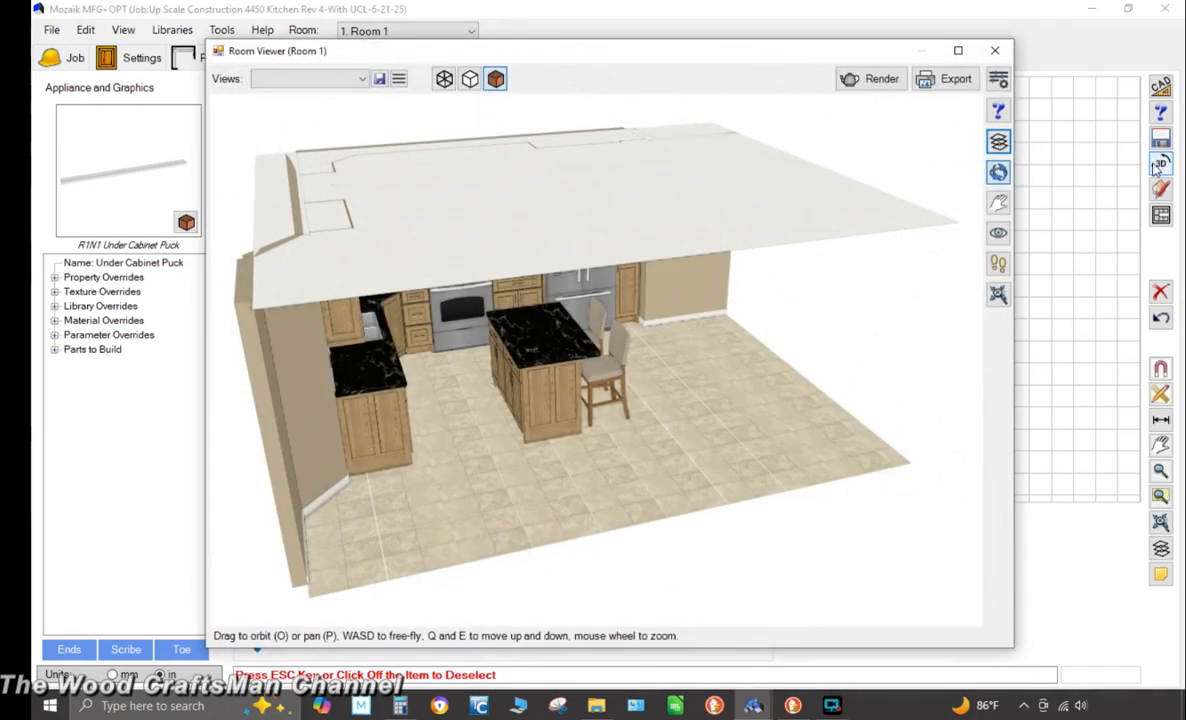
{"action": "left_click", "coordinate": [362, 79]}
{"action": "left_click", "coordinate": [370, 122]}
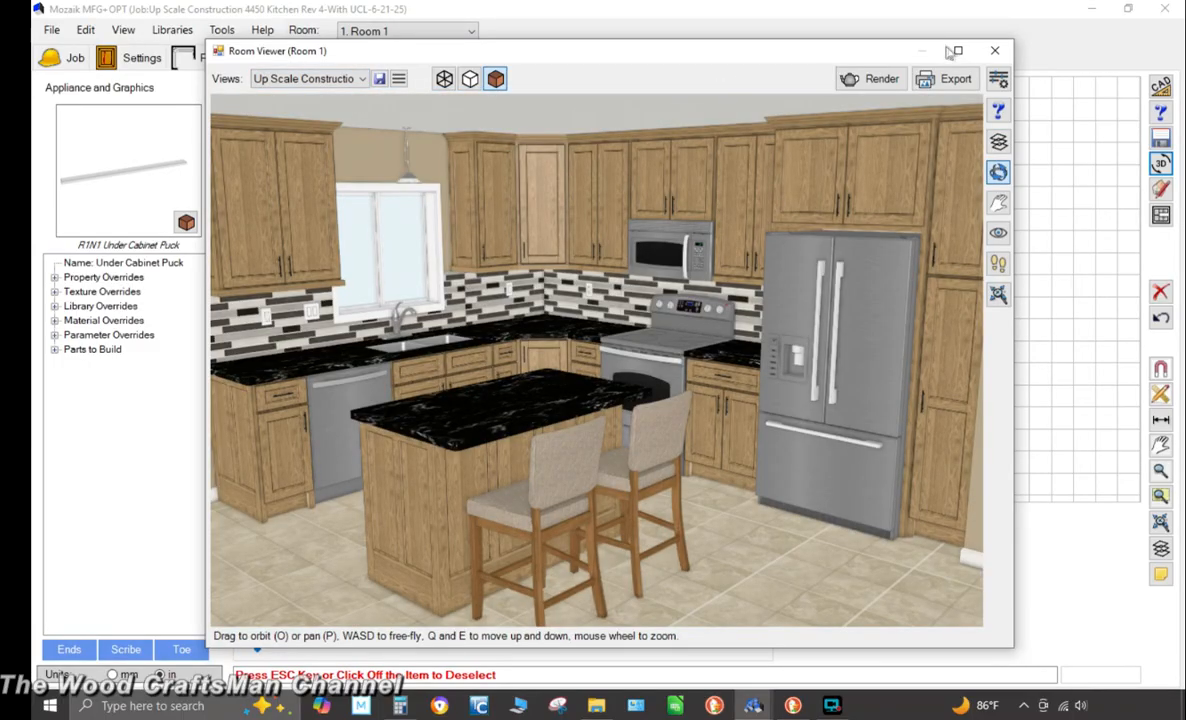
Maximize the room viewer and set the HDRI brightness to 1.50 in the room render settings
{"action": "double_click", "coordinate": [888, 48]}
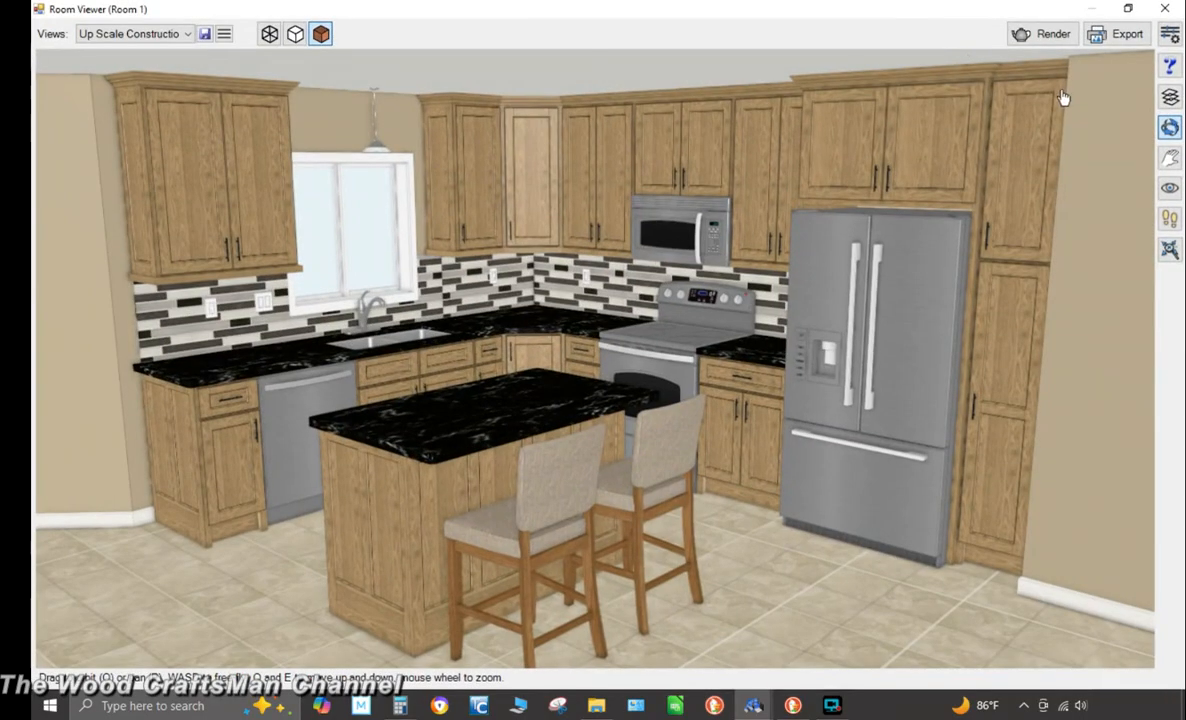
{"action": "left_click", "coordinate": [1170, 35]}
{"action": "left_click_drag", "start_coordinate": [352, 100], "coordinate": [921, 157]}
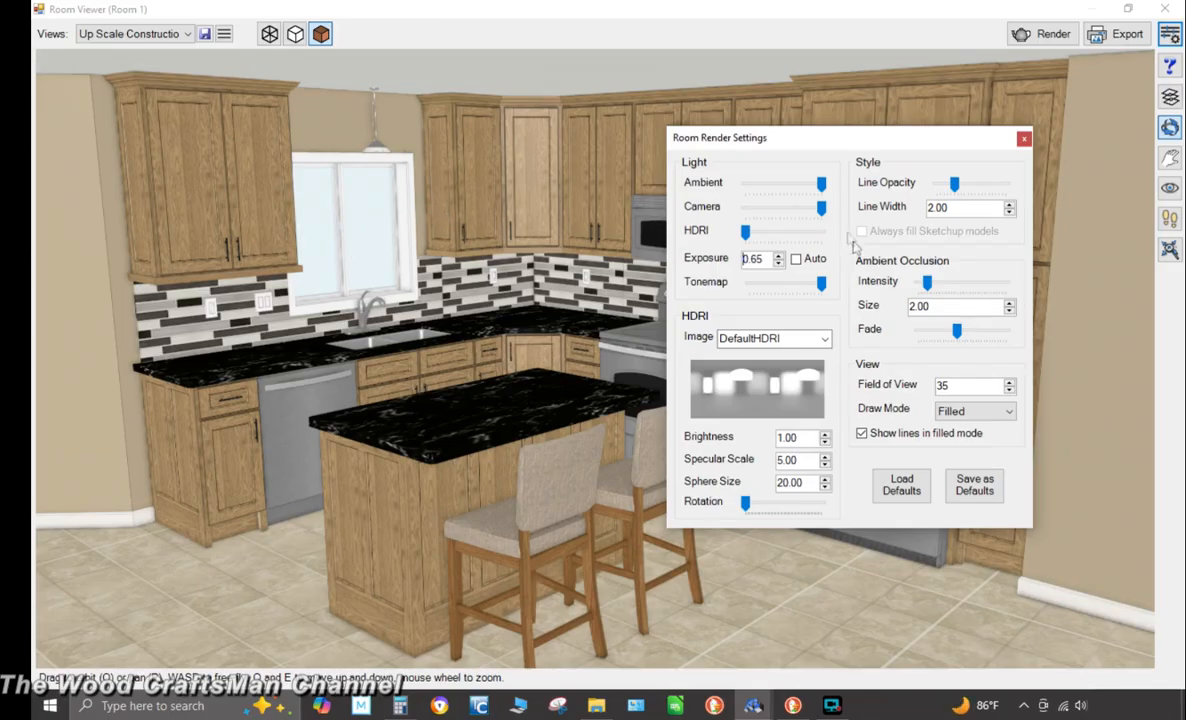
{"action": "left_click_drag", "start_coordinate": [818, 187], "coordinate": [840, 219]}
{"action": "left_click_drag", "start_coordinate": [745, 232], "coordinate": [660, 224]}
{"action": "left_click_drag", "start_coordinate": [803, 440], "coordinate": [720, 455]}
{"action": "type", "text": "1"}
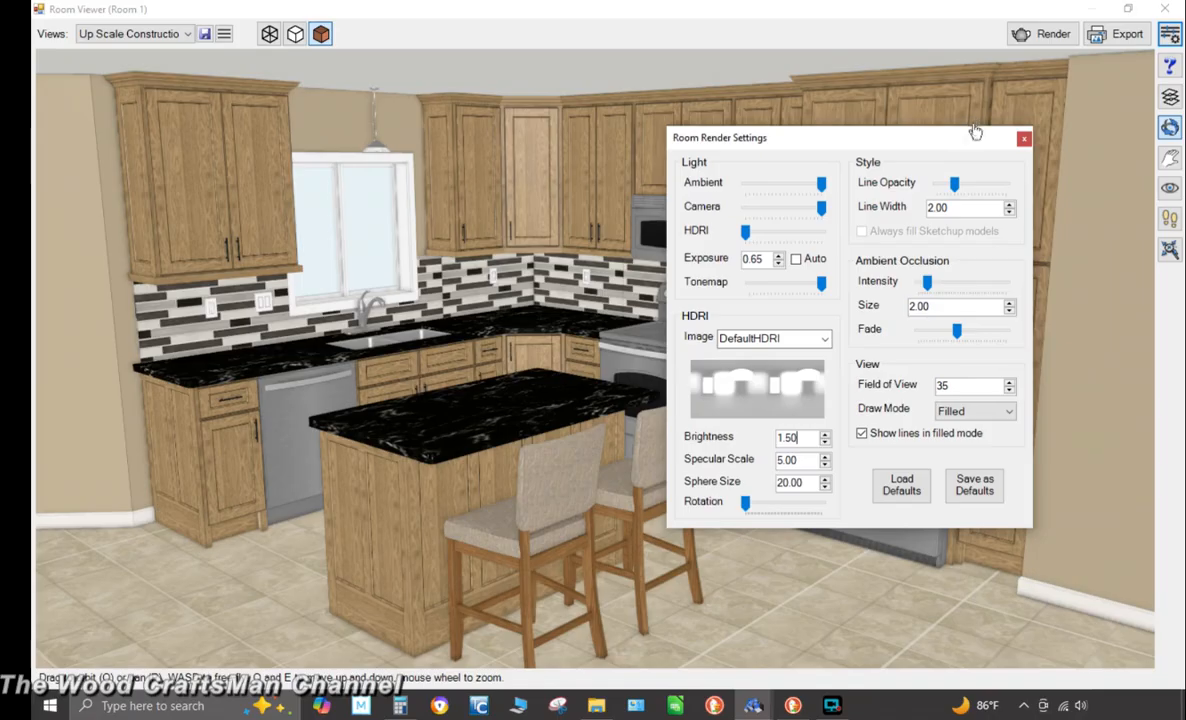
Set the HDRI brightness back to 1.00 to compare the room's appearance
{"action": "left_click_drag", "start_coordinate": [797, 438], "coordinate": [598, 447]}
{"action": "type", "text": "10"}
{"action": "key", "text": "Return"}
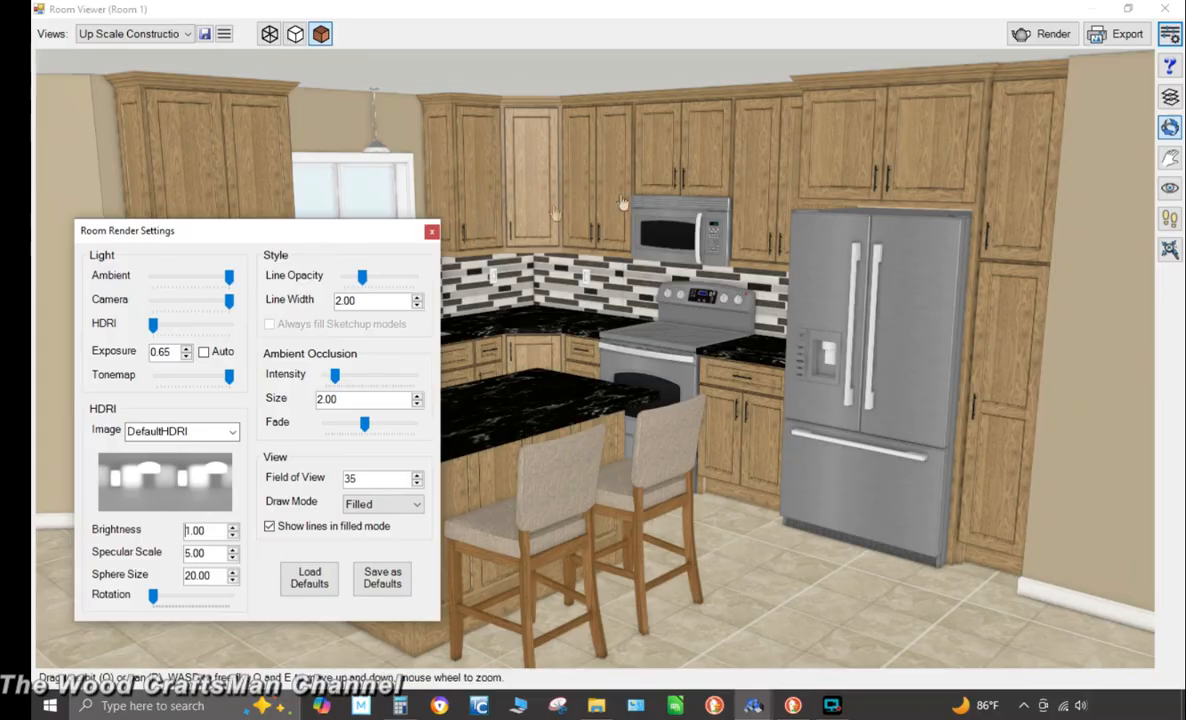
Restore the HDRI brightness to 1.50 and close the room render settings
{"action": "left_click_drag", "start_coordinate": [219, 531], "coordinate": [53, 505]}
{"action": "type", "text": "1"}
{"action": "key", "text": "Return"}
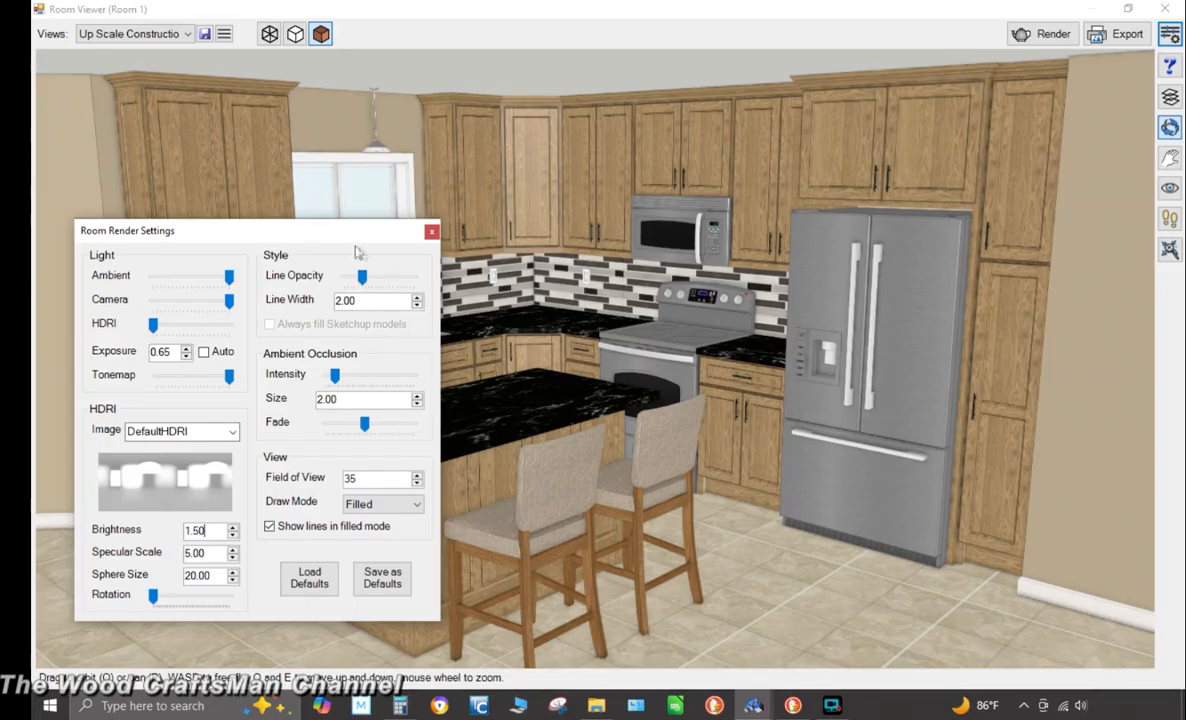
{"action": "mouse_move", "coordinate": [317, 232]}
{"action": "left_mouse_down"}
{"action": "mouse_move", "coordinate": [378, 236]}
{"action": "mouse_move", "coordinate": [323, 246]}
{"action": "left_mouse_up"}
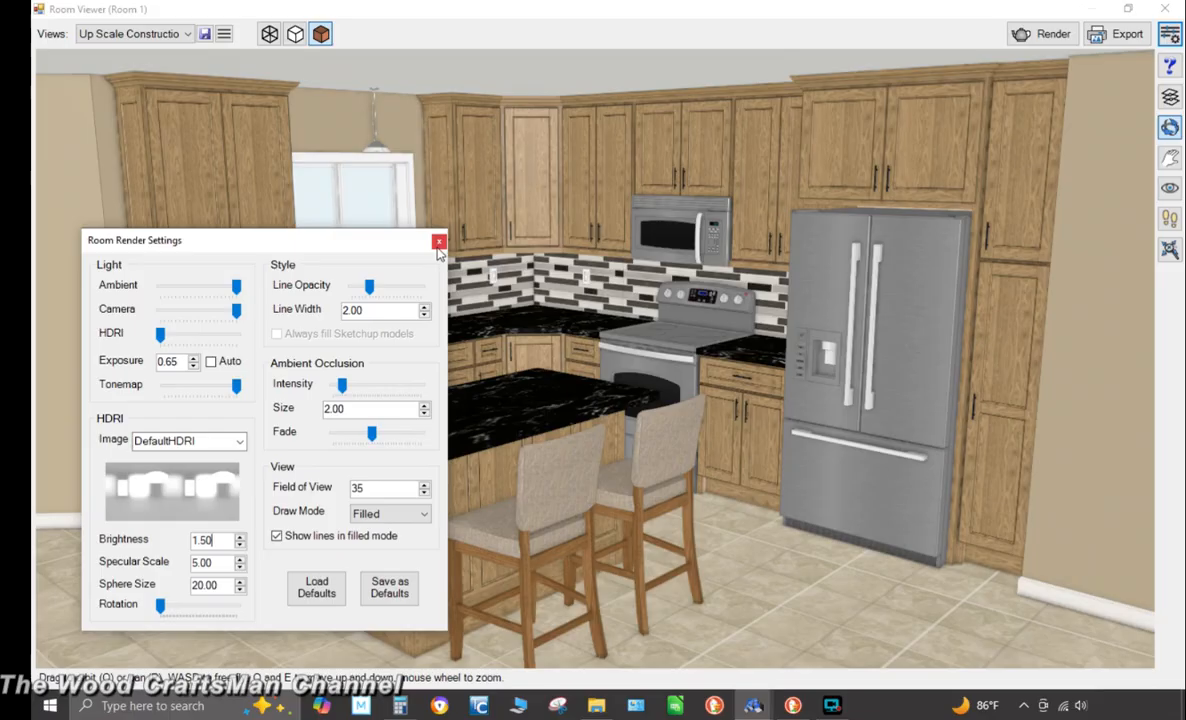
{"action": "left_click", "coordinate": [438, 243]}
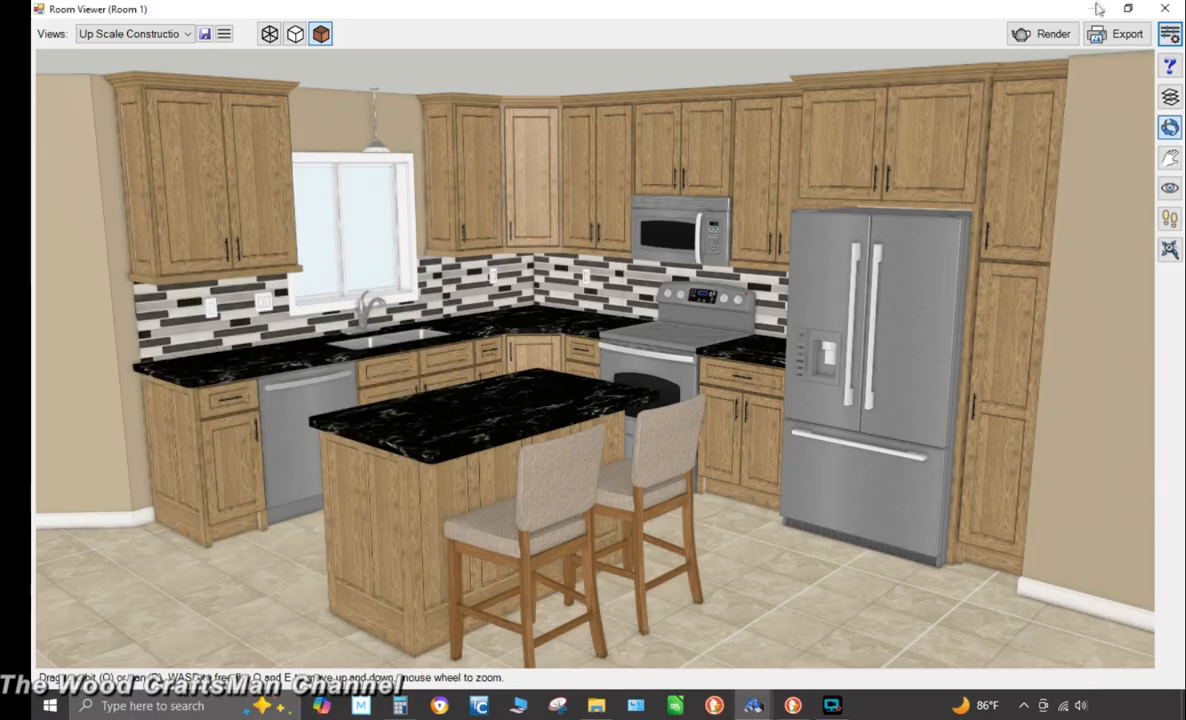
Open the cloud render window and review its image size, ratio and lighting settings, keeping the 16:9 ratio
{"action": "left_click", "coordinate": [1056, 40]}
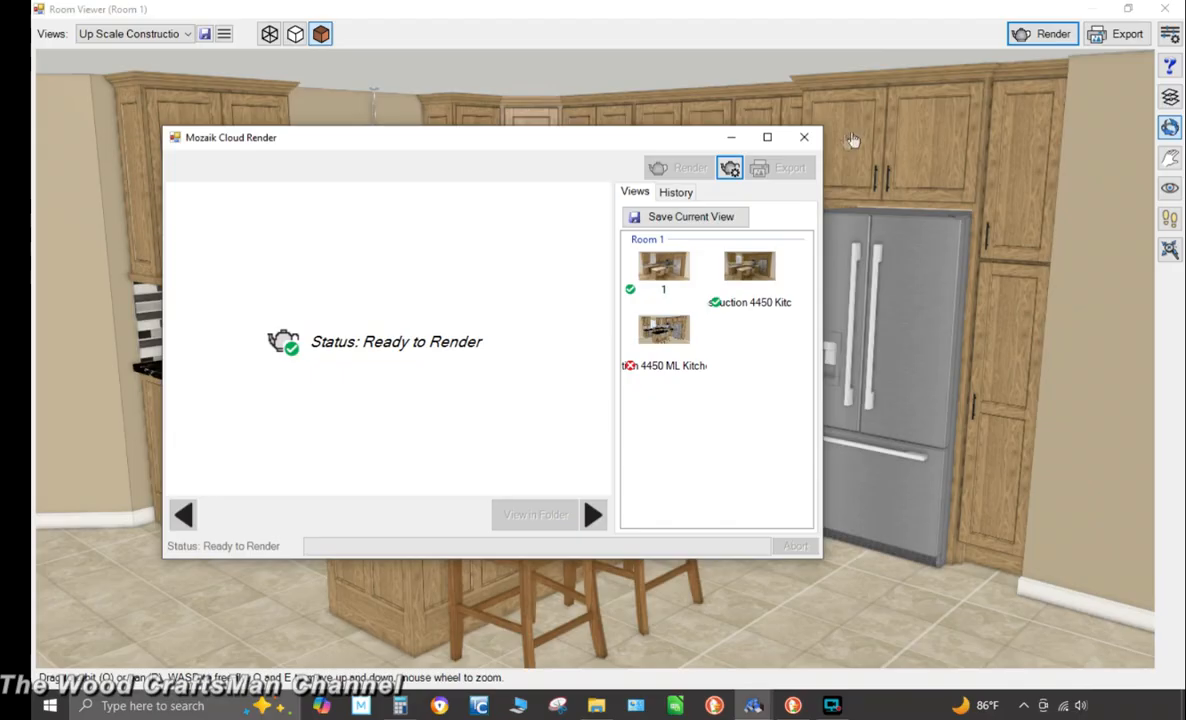
{"action": "left_click", "coordinate": [730, 168]}
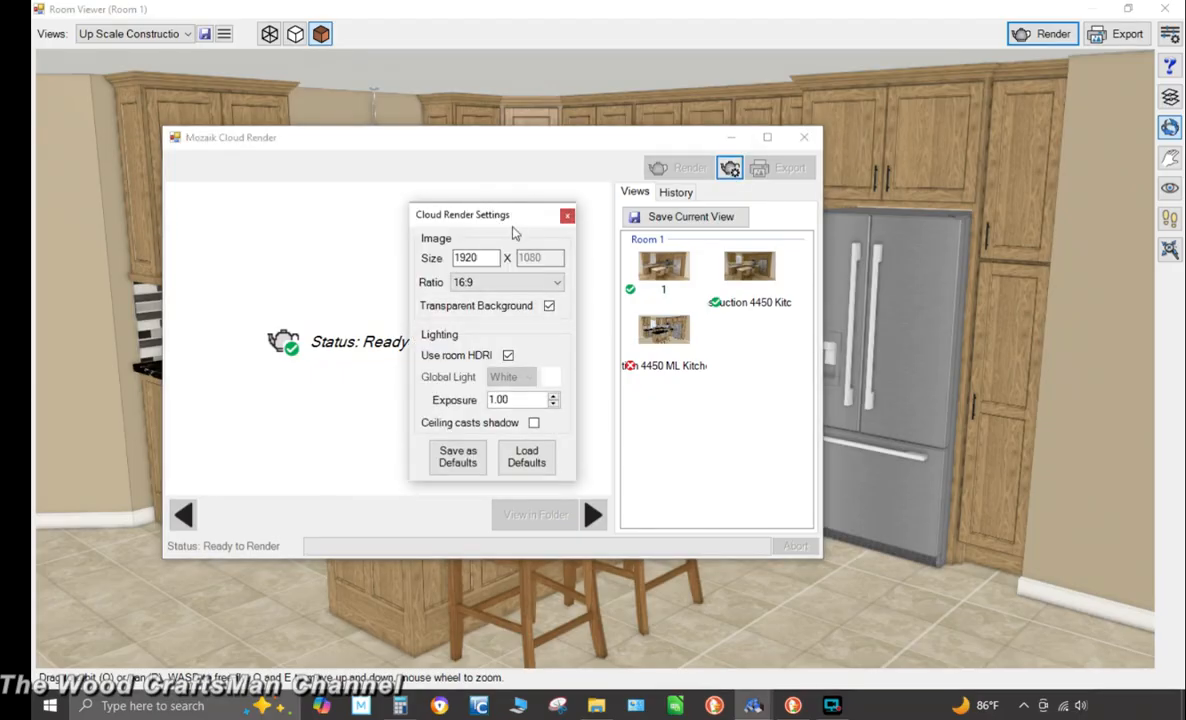
{"action": "left_click", "coordinate": [503, 287]}
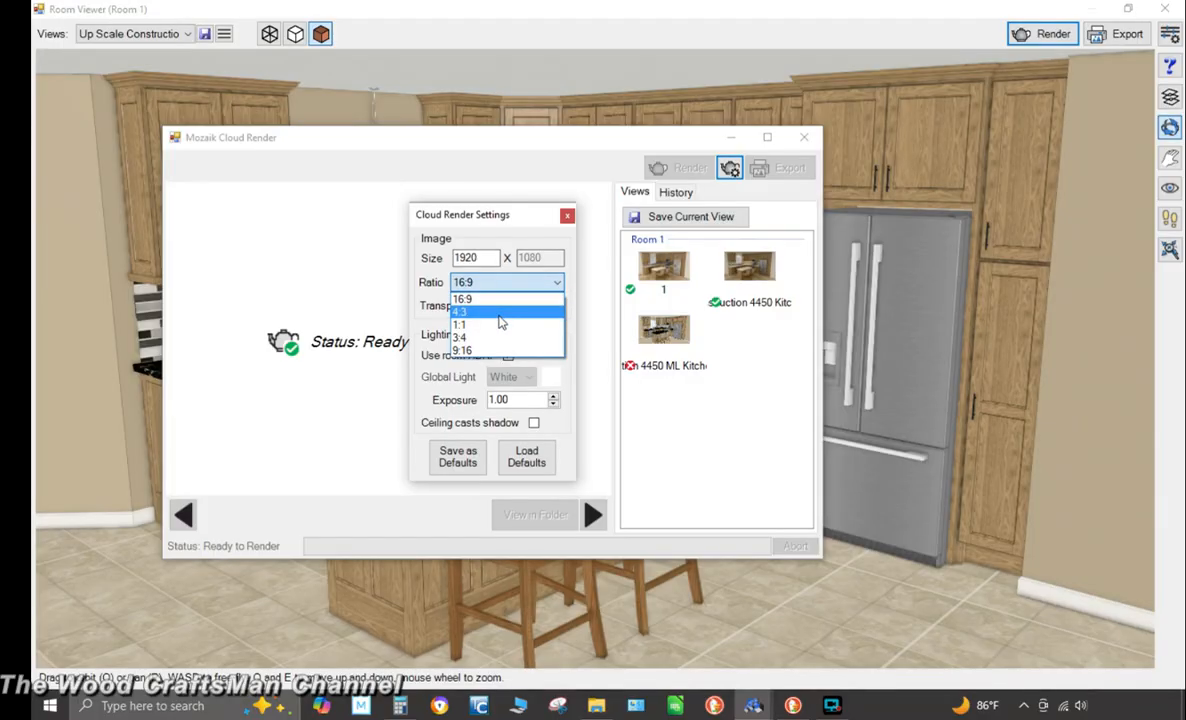
{"action": "left_click", "coordinate": [575, 300]}
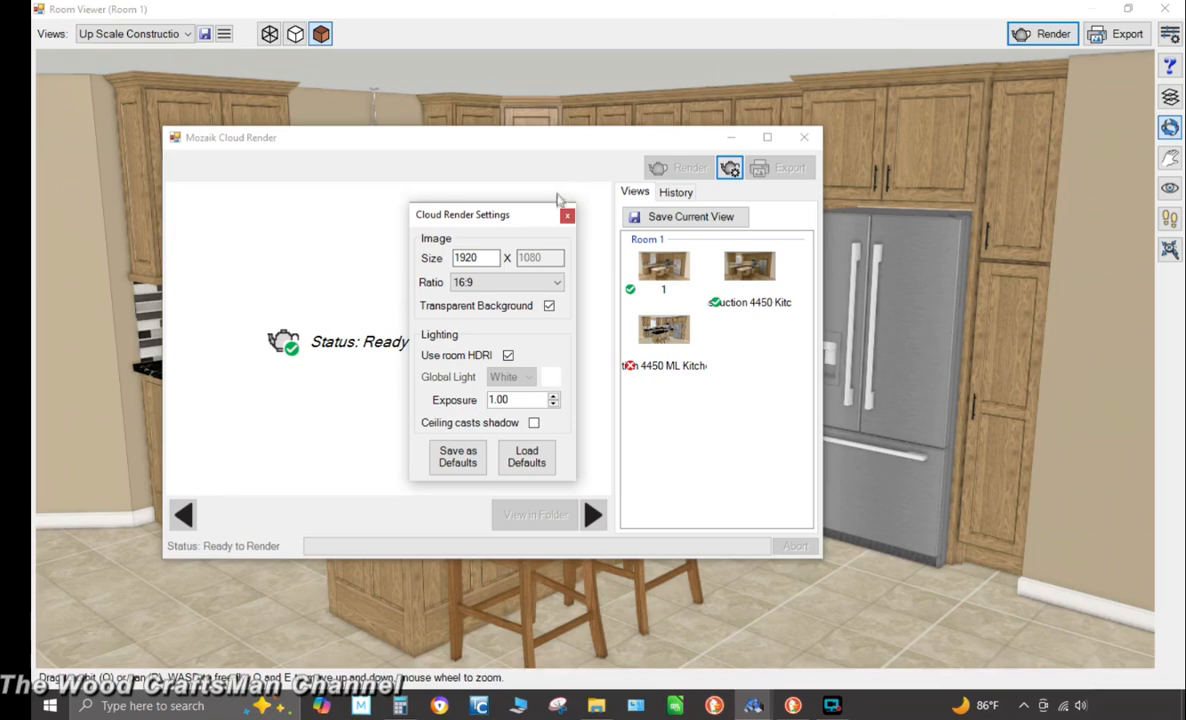
{"action": "left_click", "coordinate": [567, 215]}
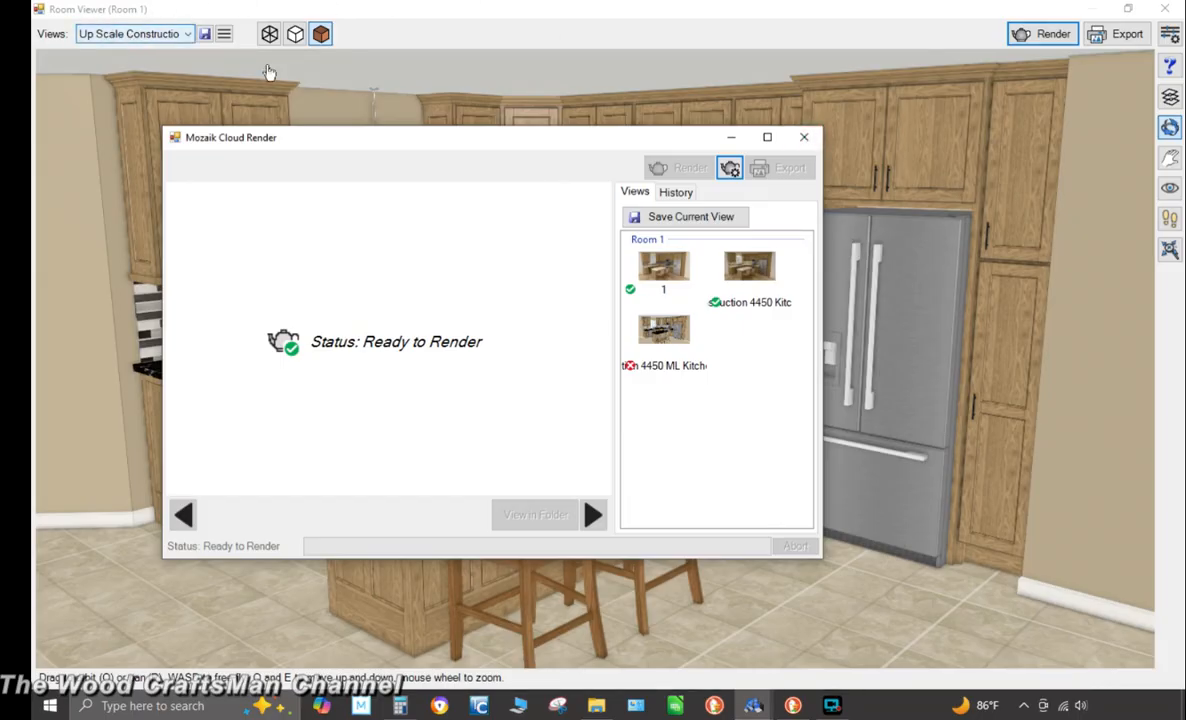
Cloud-render the saved ML Kitchen Rev 1-With UCL view and enlarge the render window to full screen
{"action": "left_click", "coordinate": [679, 340]}
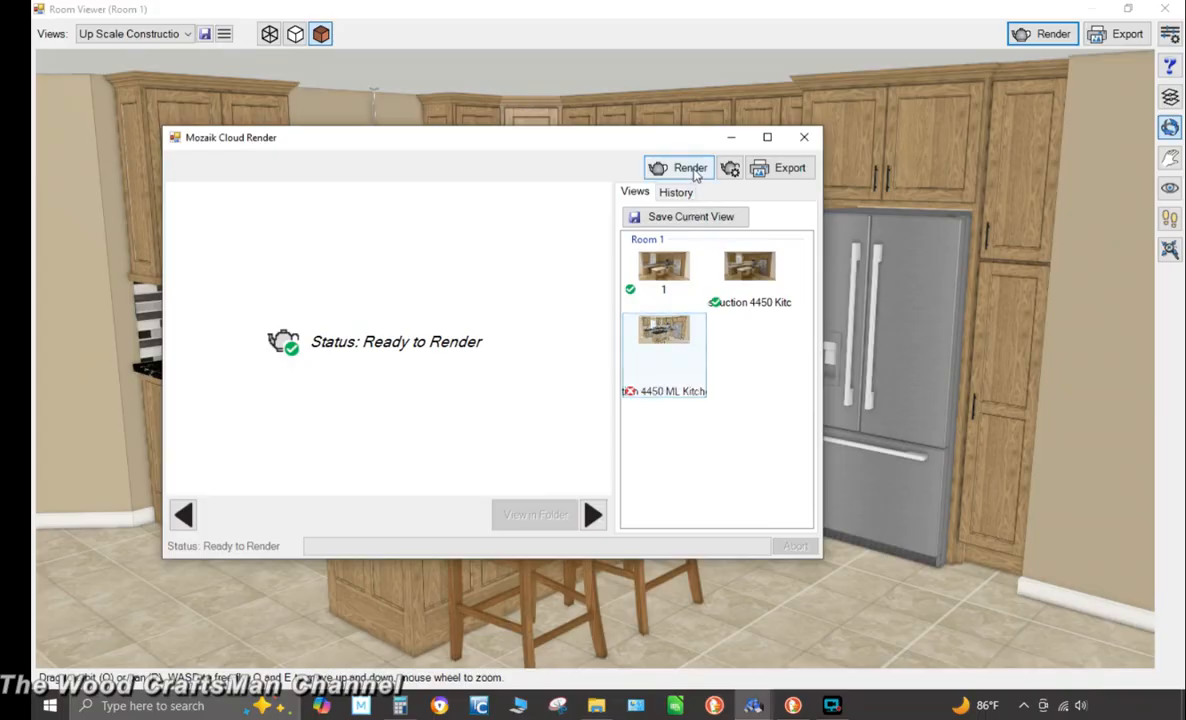
{"action": "left_click", "coordinate": [690, 168]}
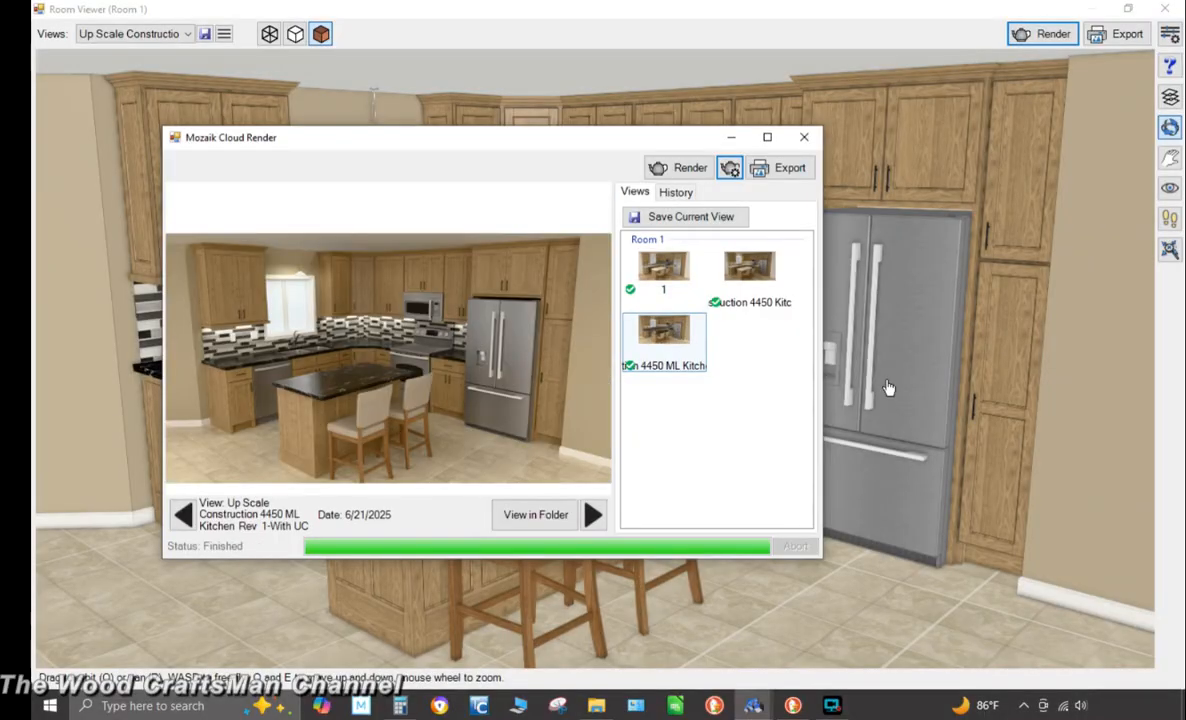
{"action": "left_click", "coordinate": [767, 137]}
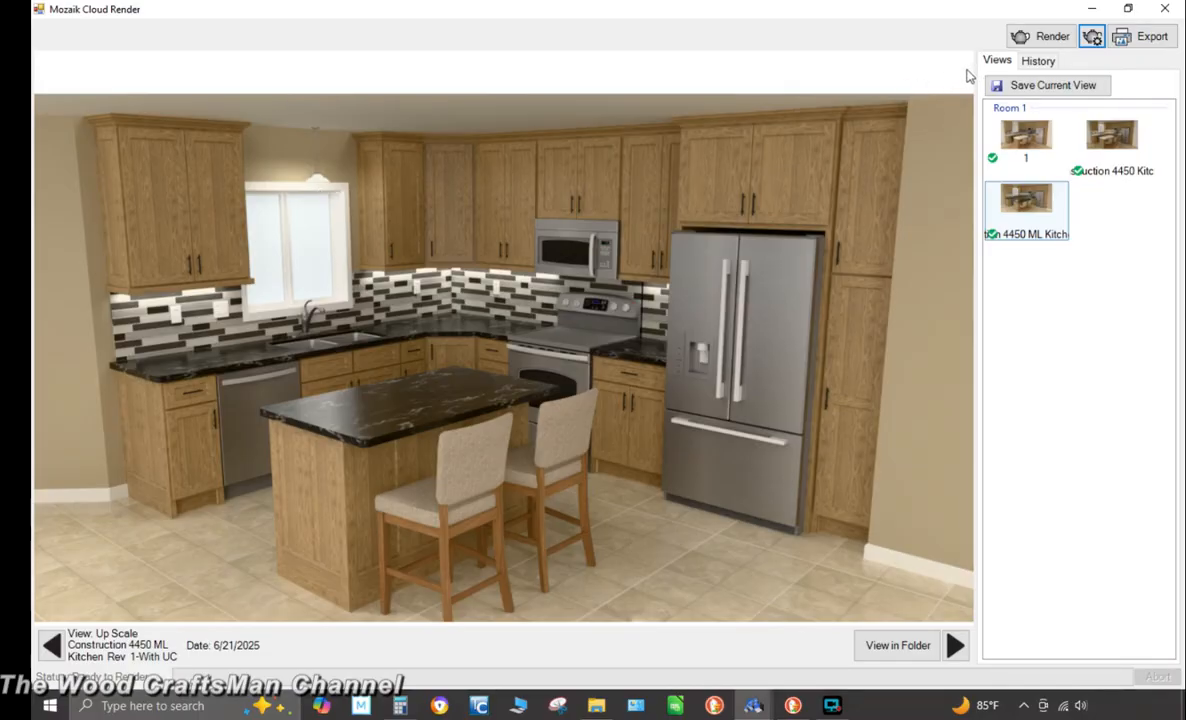
Set the cloud render exposure to 1.10
{"action": "left_click", "coordinate": [1090, 36]}
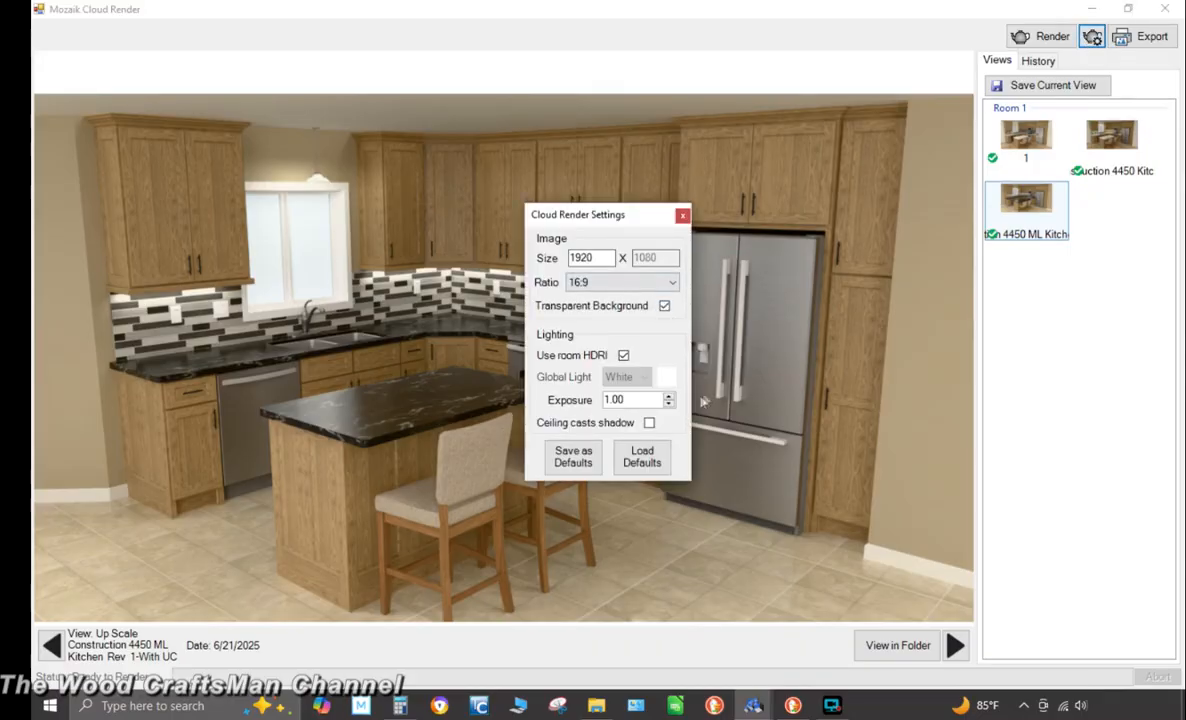
{"action": "double_click", "coordinate": [644, 402]}
{"action": "type", "text": "1.10"}
{"action": "left_click", "coordinate": [681, 216]}
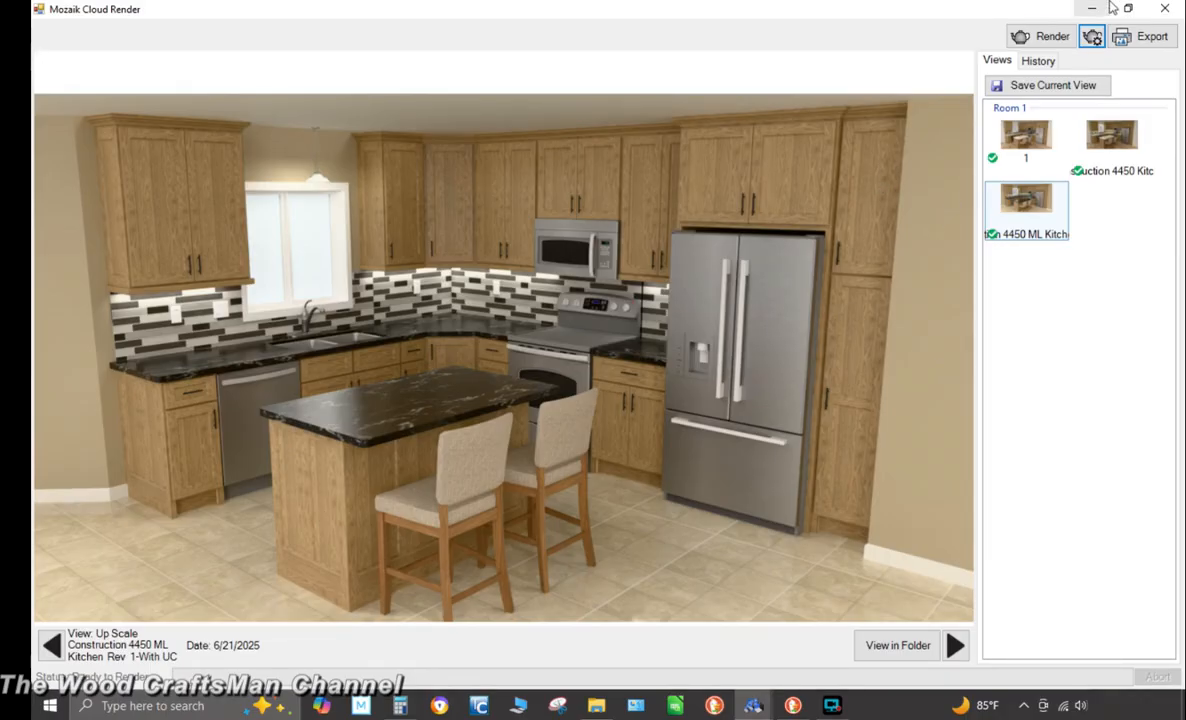
Return to the room viewer and review the room render settings
{"action": "left_click", "coordinate": [1097, 9]}
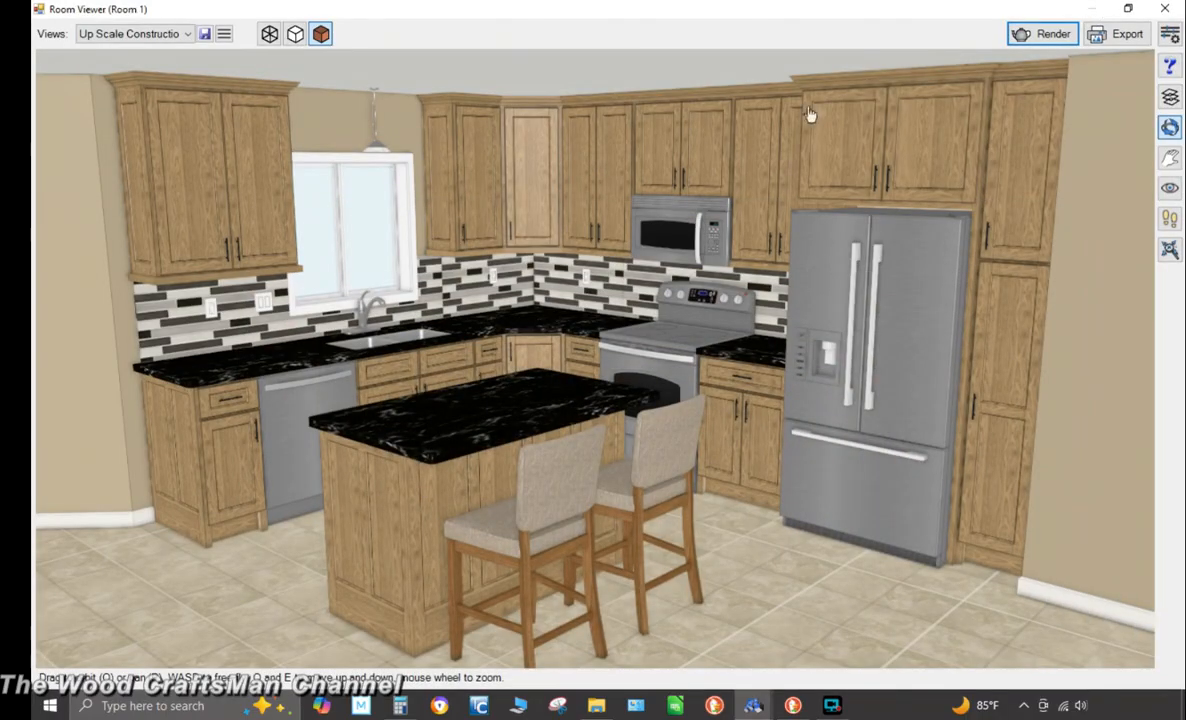
{"action": "left_click", "coordinate": [1170, 34]}
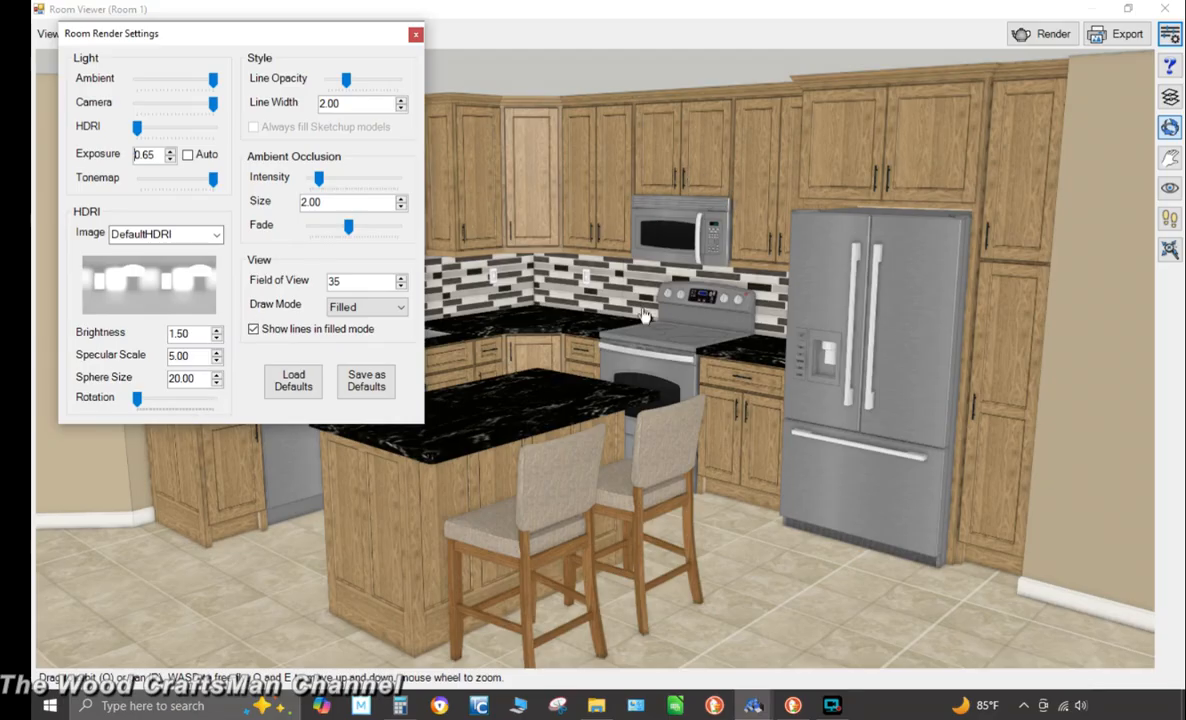
{"action": "left_click", "coordinate": [416, 36]}
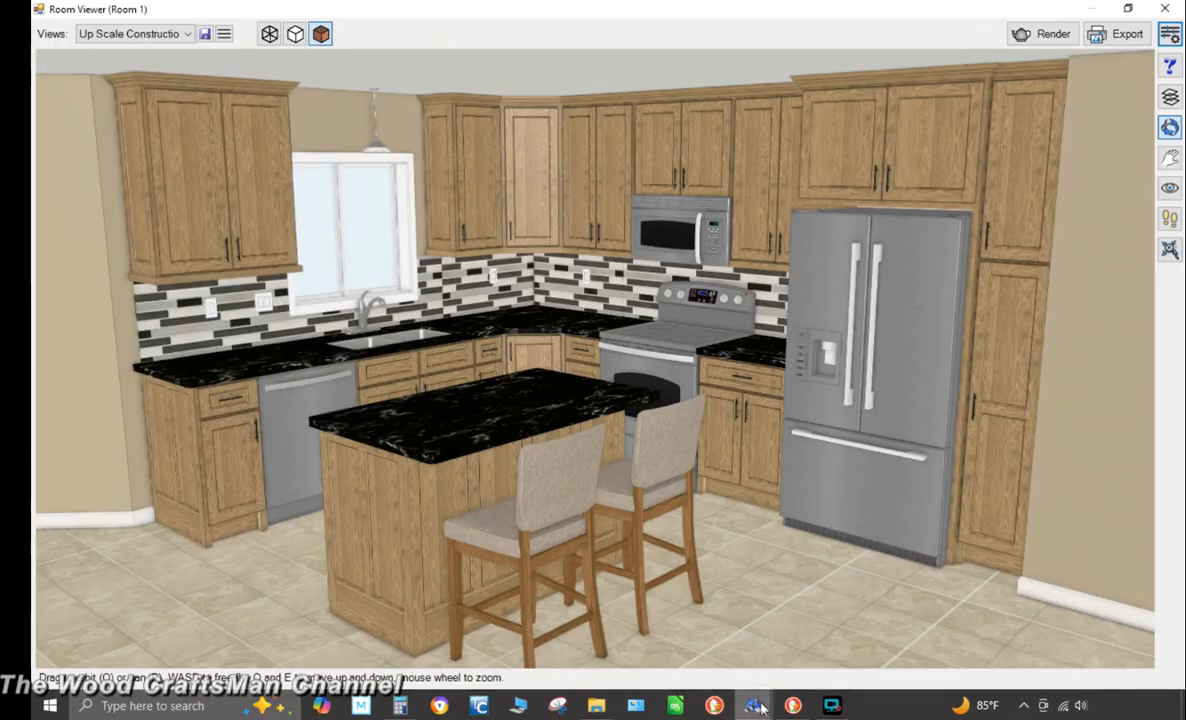
Raise the cloud render exposure to 1.15, render the ML Kitchen view again, and close the cloud render window
{"action": "mouse_move", "coordinate": [758, 710]}
{"action": "left_click", "coordinate": [915, 630]}
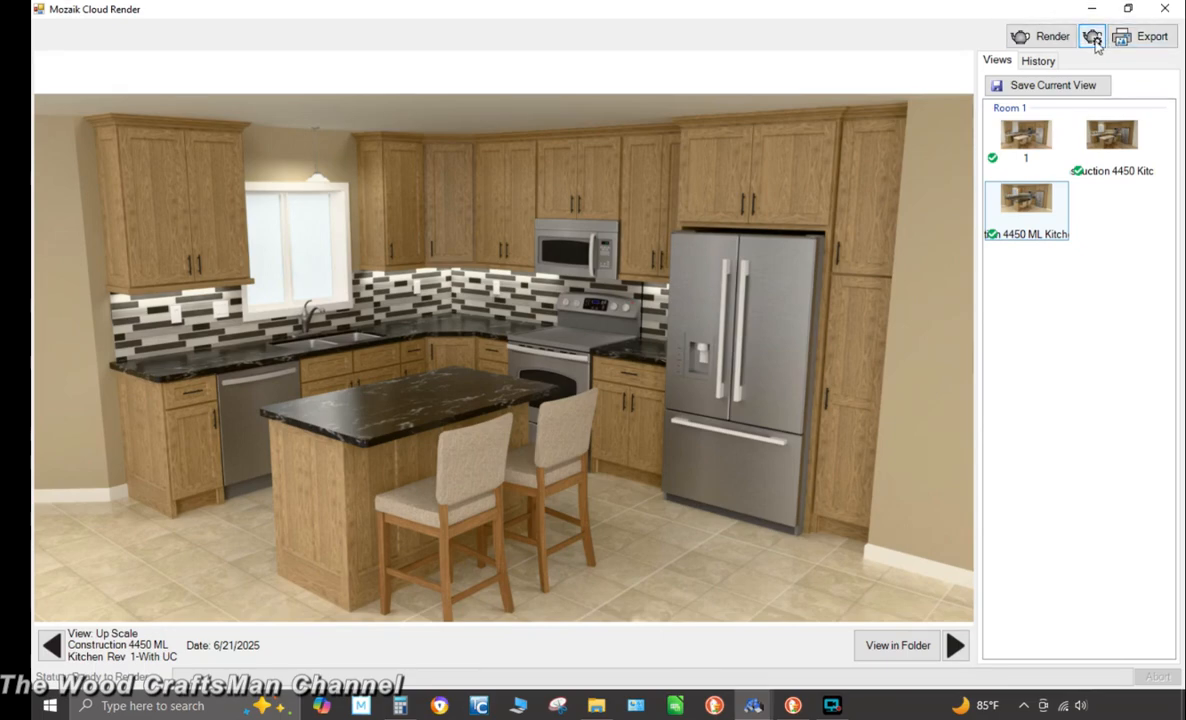
{"action": "left_click", "coordinate": [1092, 37]}
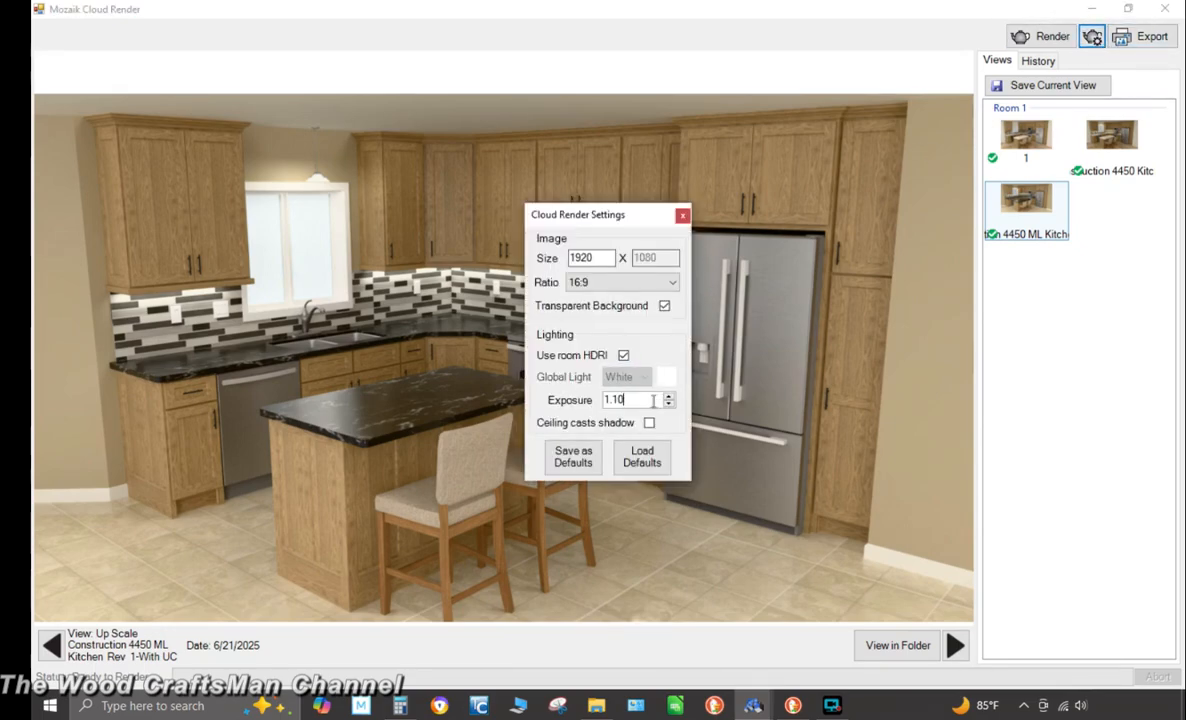
{"action": "left_click_drag", "start_coordinate": [652, 400], "coordinate": [344, 361]}
{"action": "type", "text": "1.15"}
{"action": "left_click", "coordinate": [682, 215]}
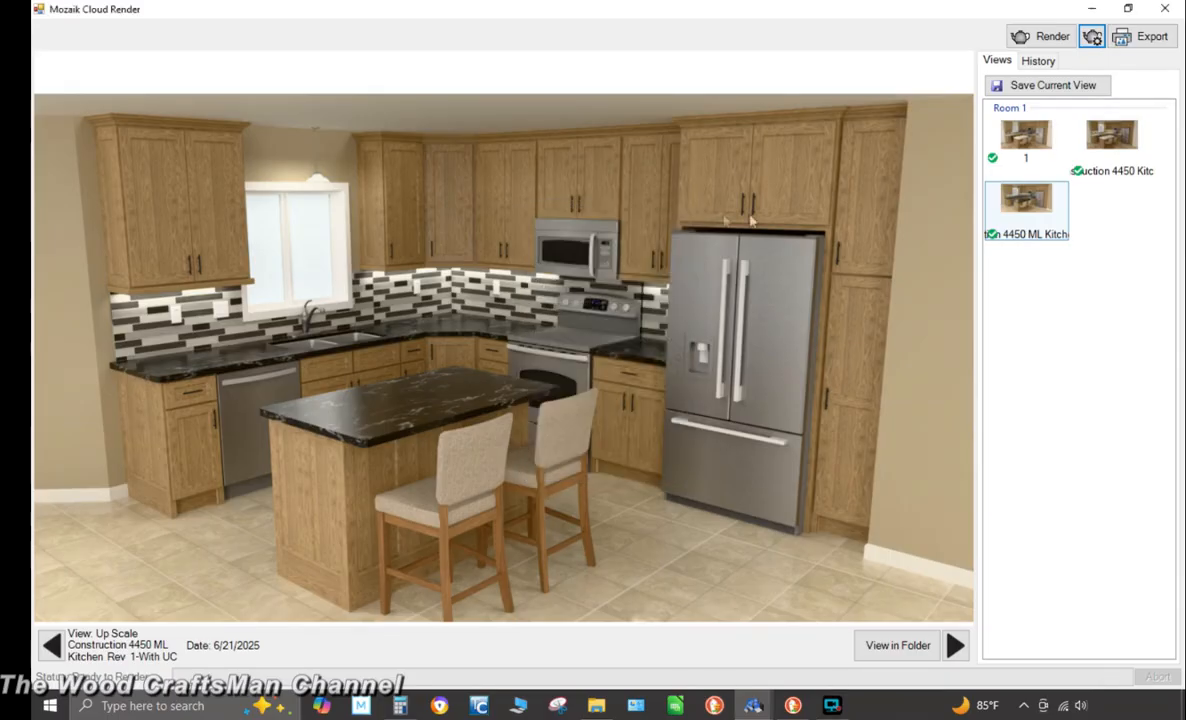
{"action": "left_click", "coordinate": [1045, 38]}
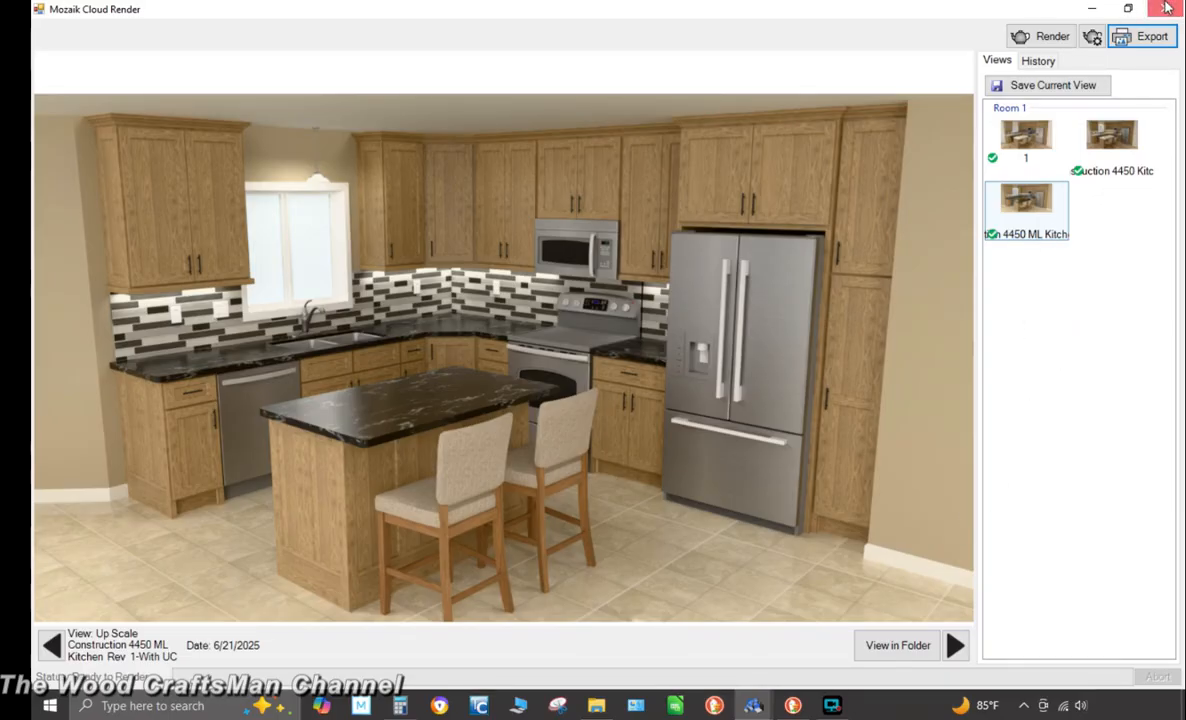
{"action": "left_click", "coordinate": [1165, 8]}
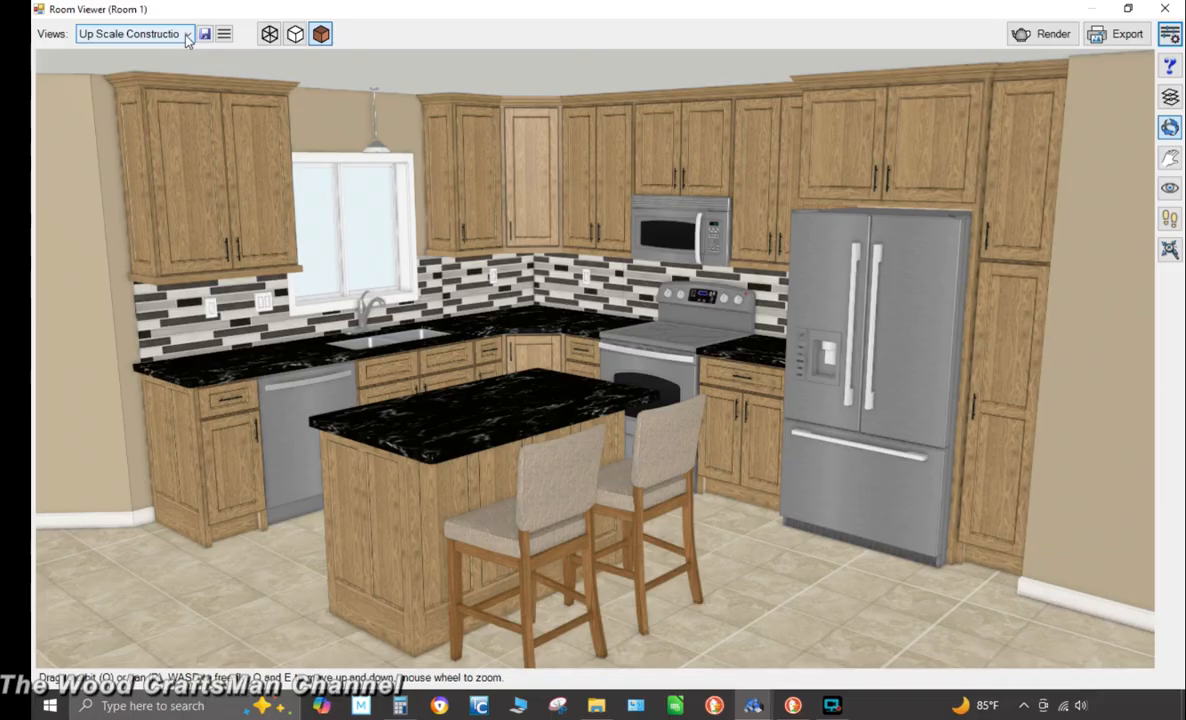
Rename the saved ML Kitchen Rev 1-With UCL view by appending -6-21-25 to its name
{"action": "left_click", "coordinate": [224, 35]}
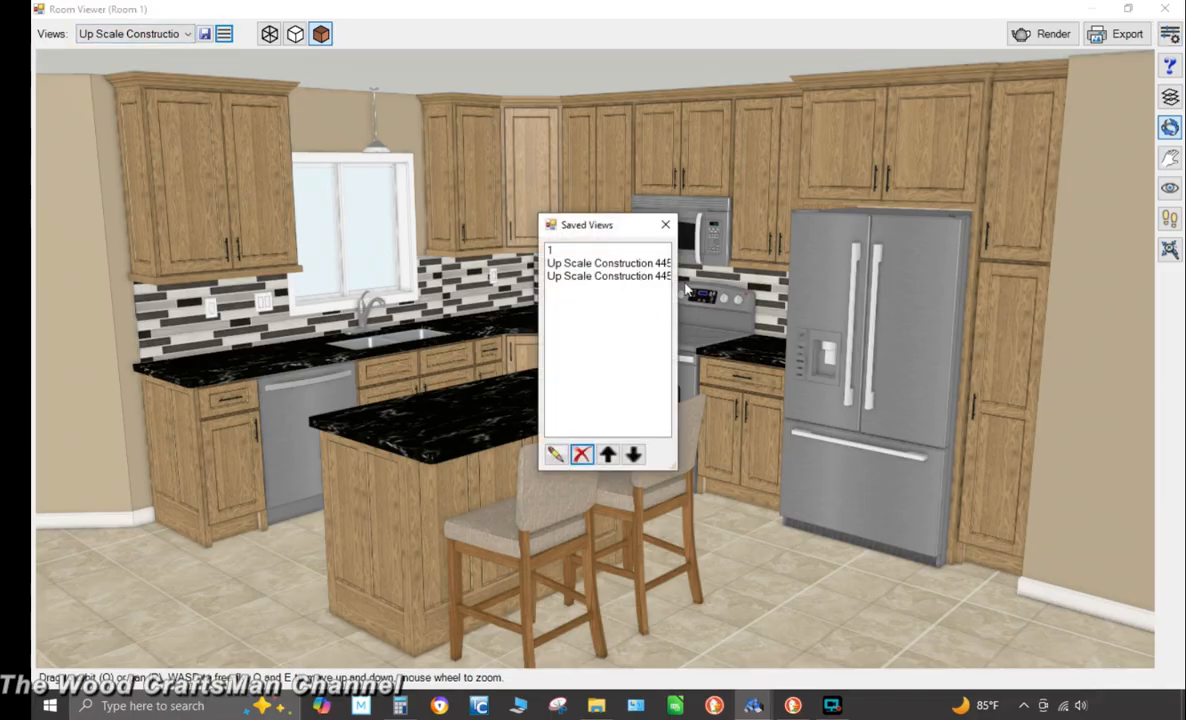
{"action": "left_click_drag", "start_coordinate": [677, 279], "coordinate": [846, 279]}
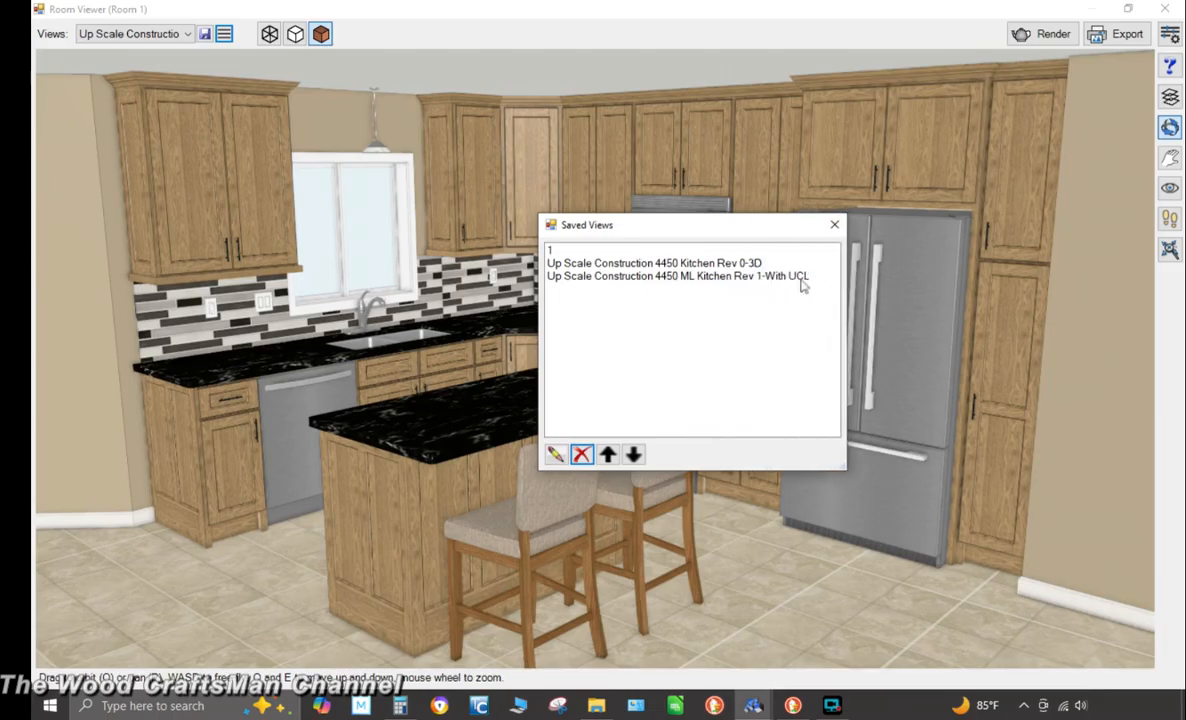
{"action": "left_click", "coordinate": [748, 277]}
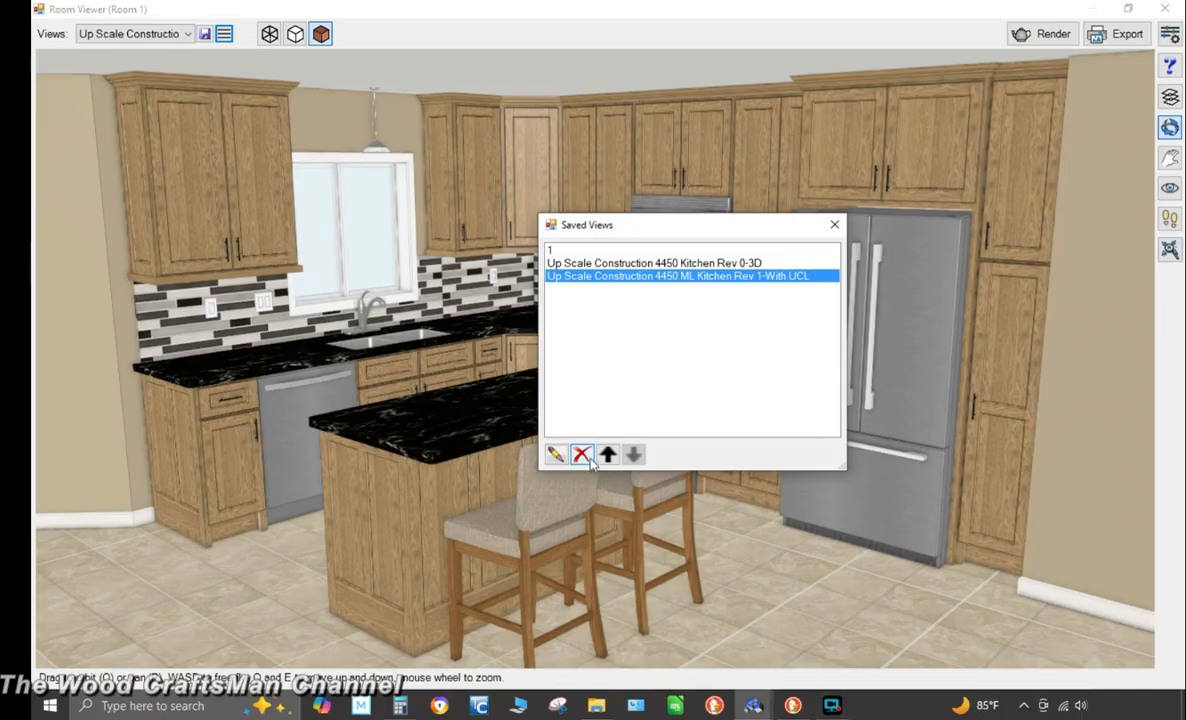
{"action": "left_click", "coordinate": [556, 455]}
{"action": "left_click", "coordinate": [719, 334]}
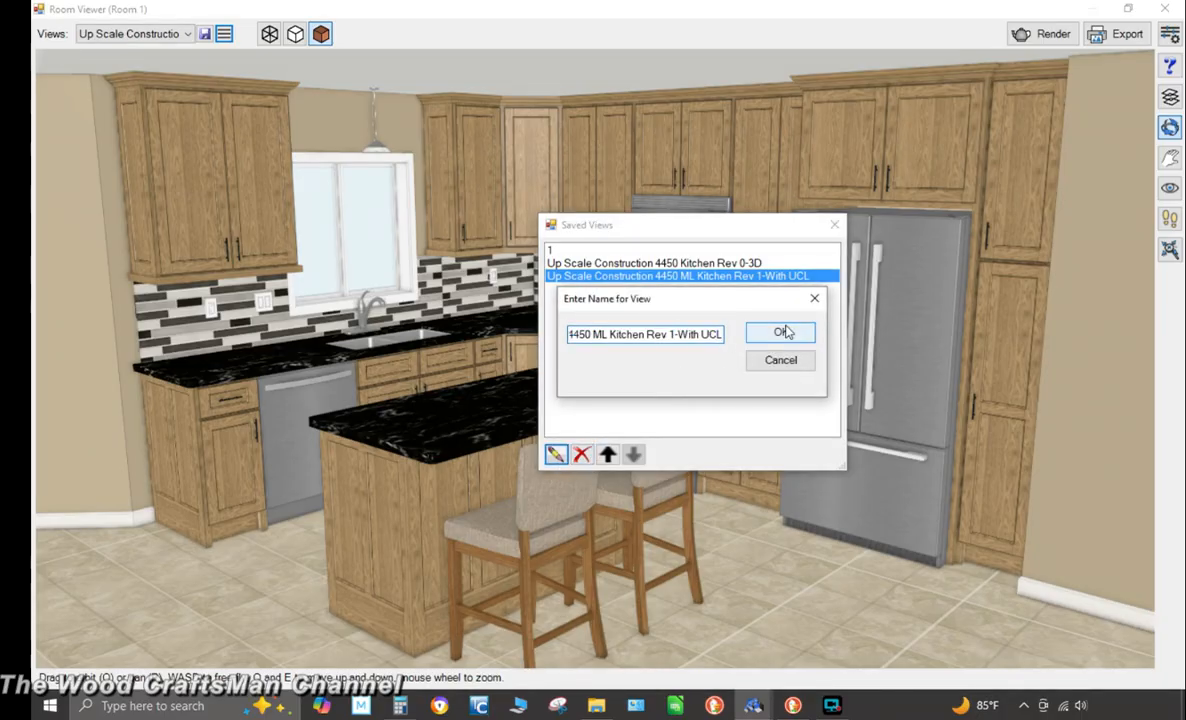
{"action": "type", "text": "-6"}
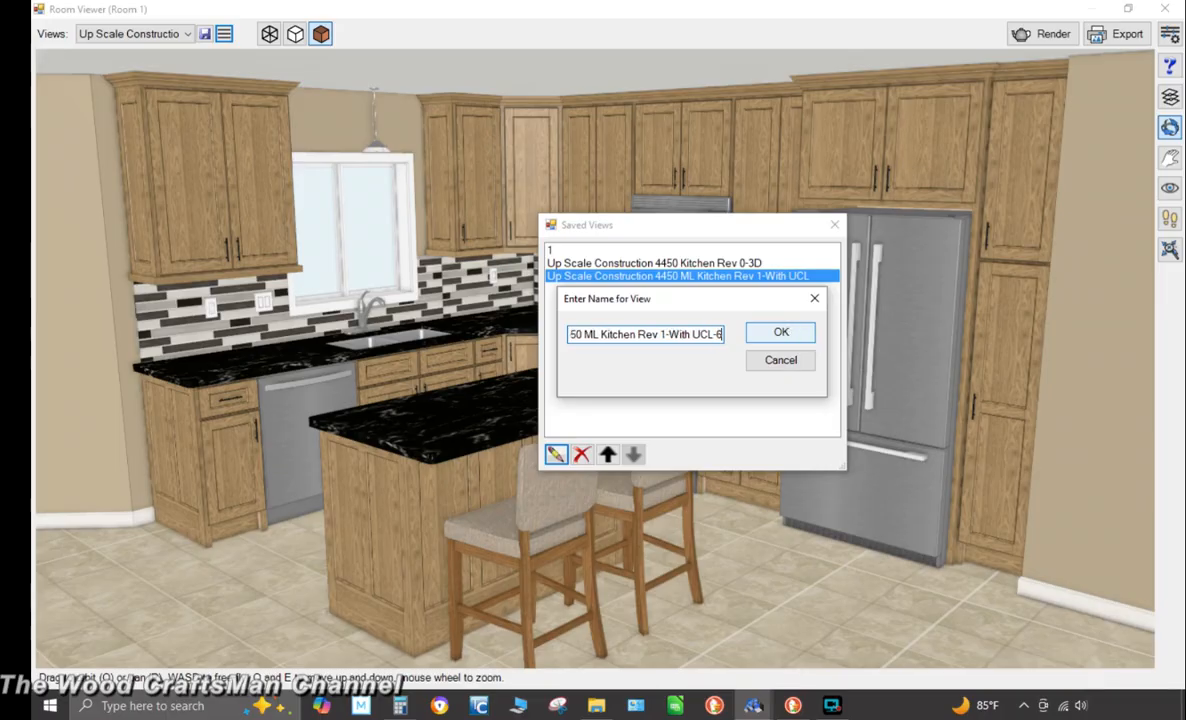
{"action": "type", "text": "-21-25"}
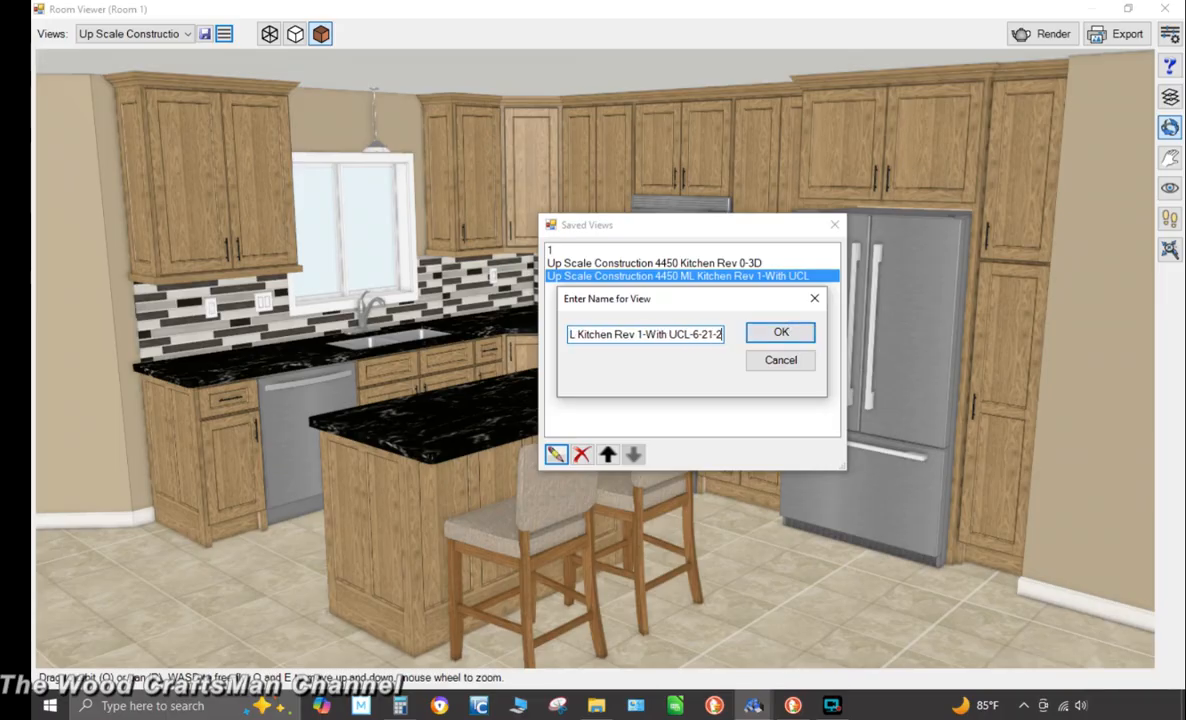
{"action": "left_click", "coordinate": [784, 332]}
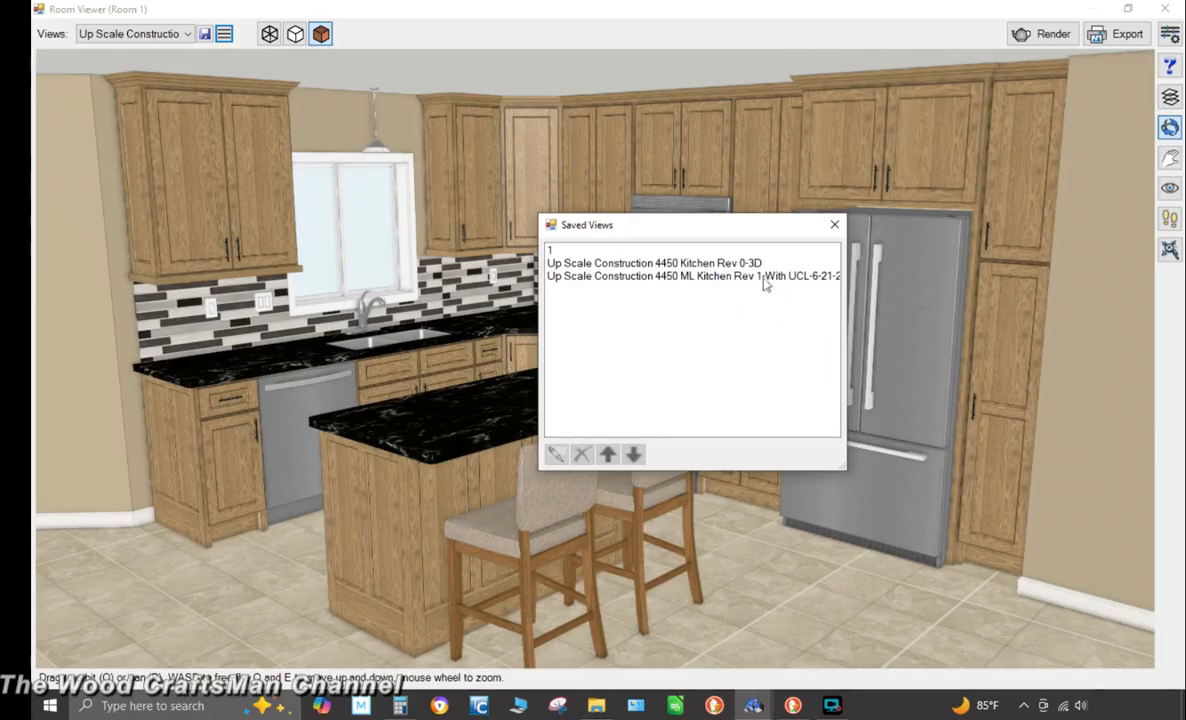
{"action": "left_click", "coordinate": [834, 224]}
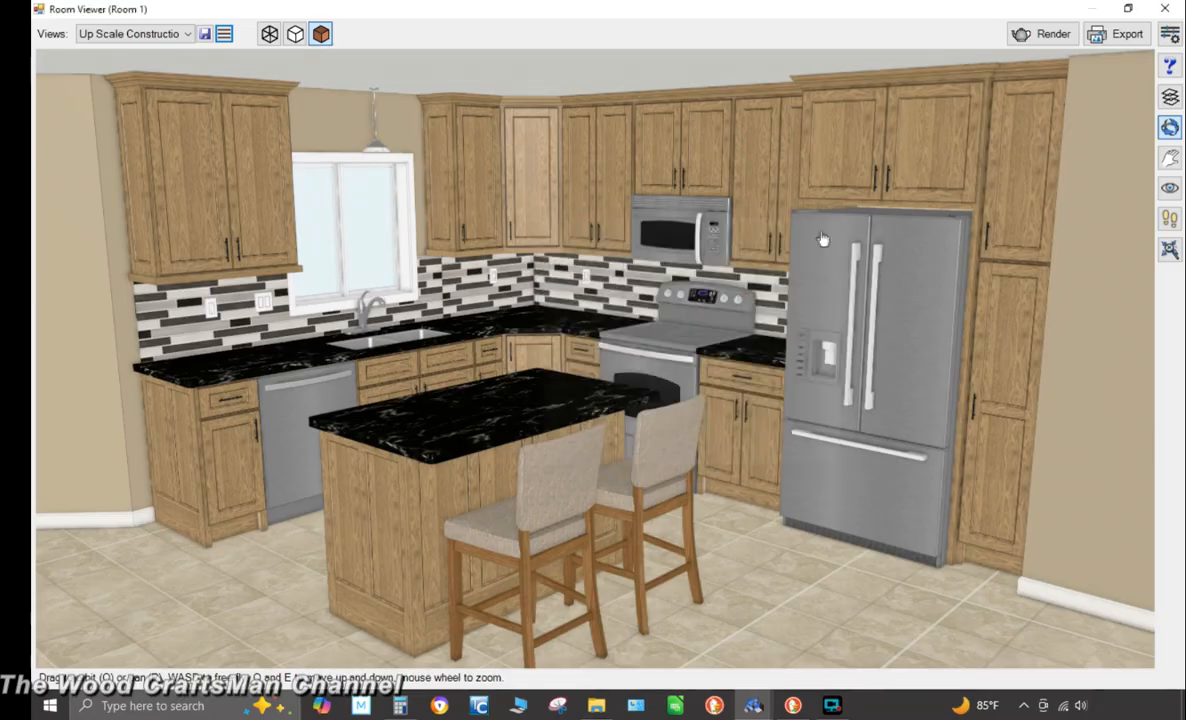
Check the names in the widened saved views list and close it
{"action": "left_click", "coordinate": [223, 33]}
{"action": "left_click_drag", "start_coordinate": [677, 312], "coordinate": [824, 312]}
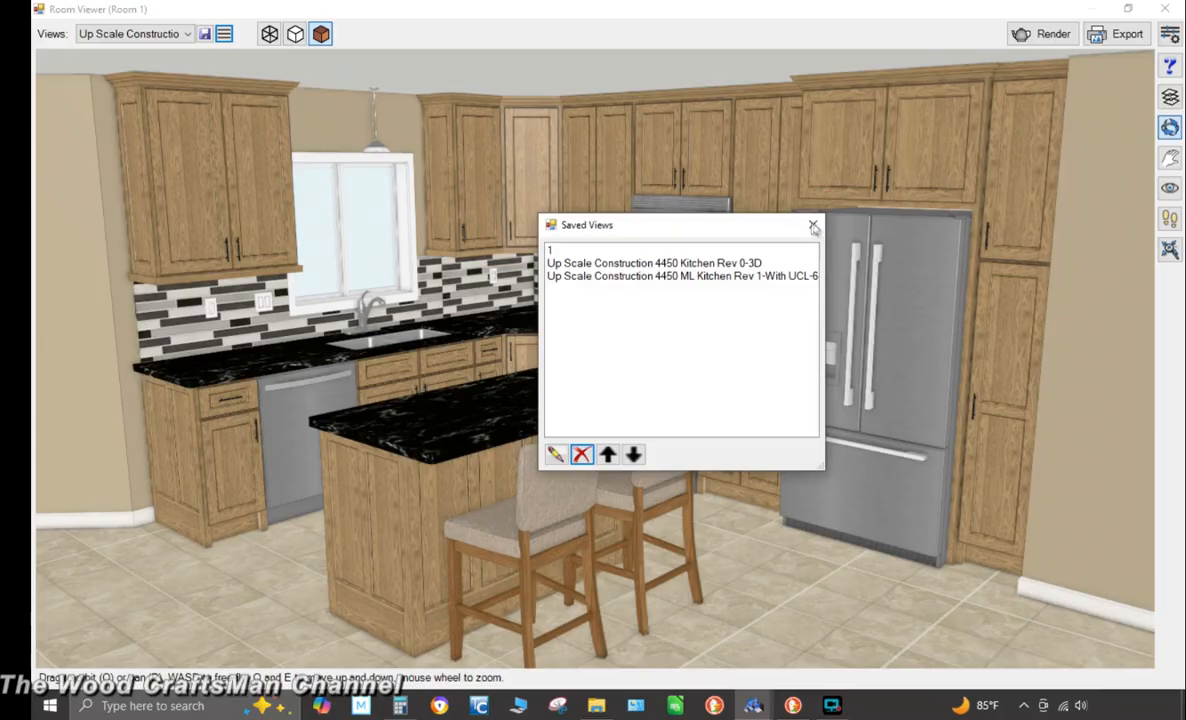
{"action": "left_click", "coordinate": [813, 226]}
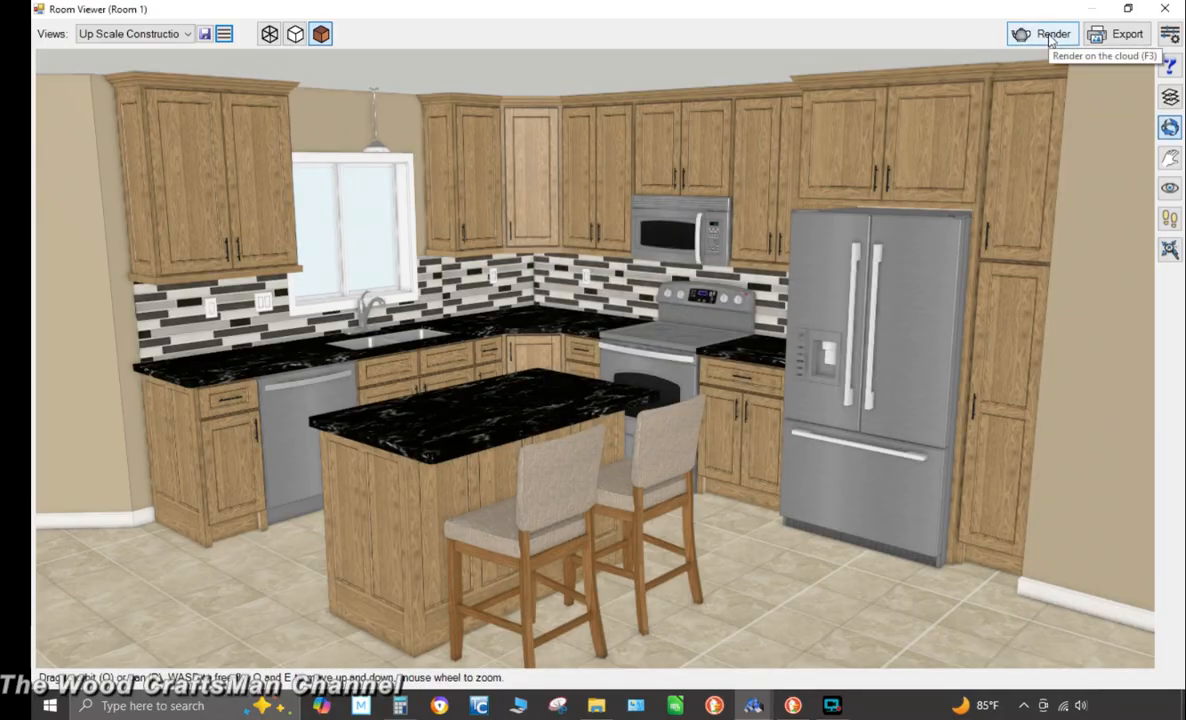
Check the room render settings and close them without making changes
{"action": "left_click", "coordinate": [1172, 34]}
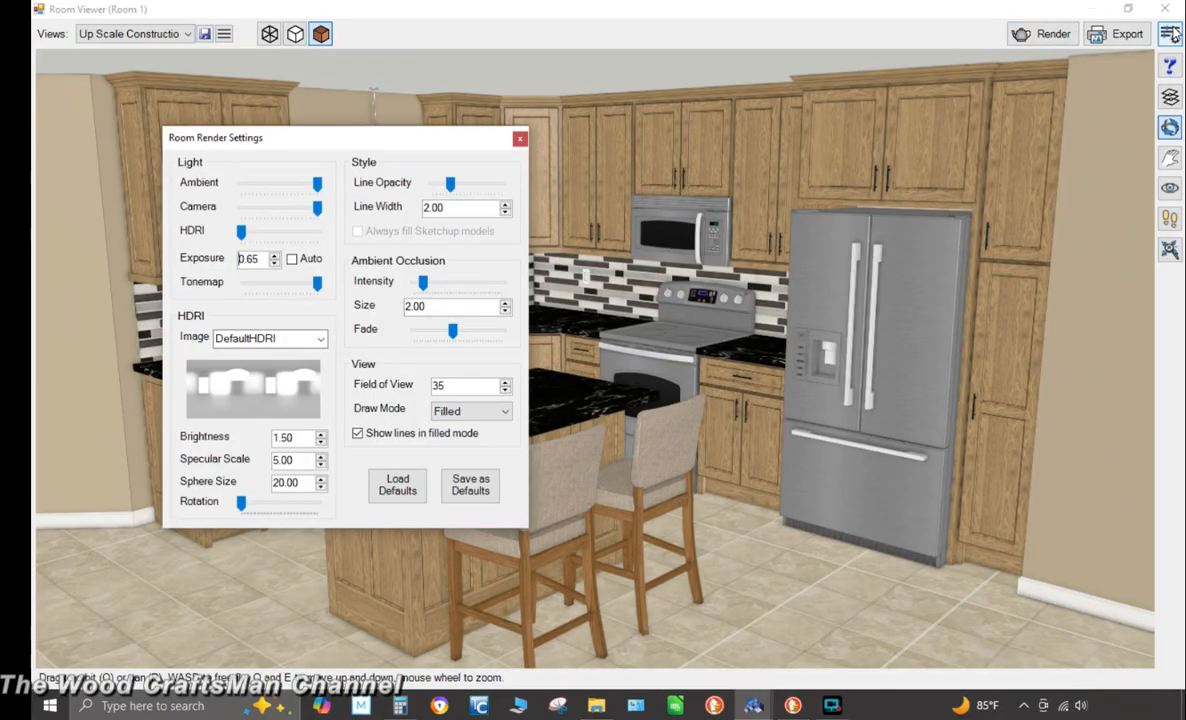
{"action": "left_click", "coordinate": [517, 140]}
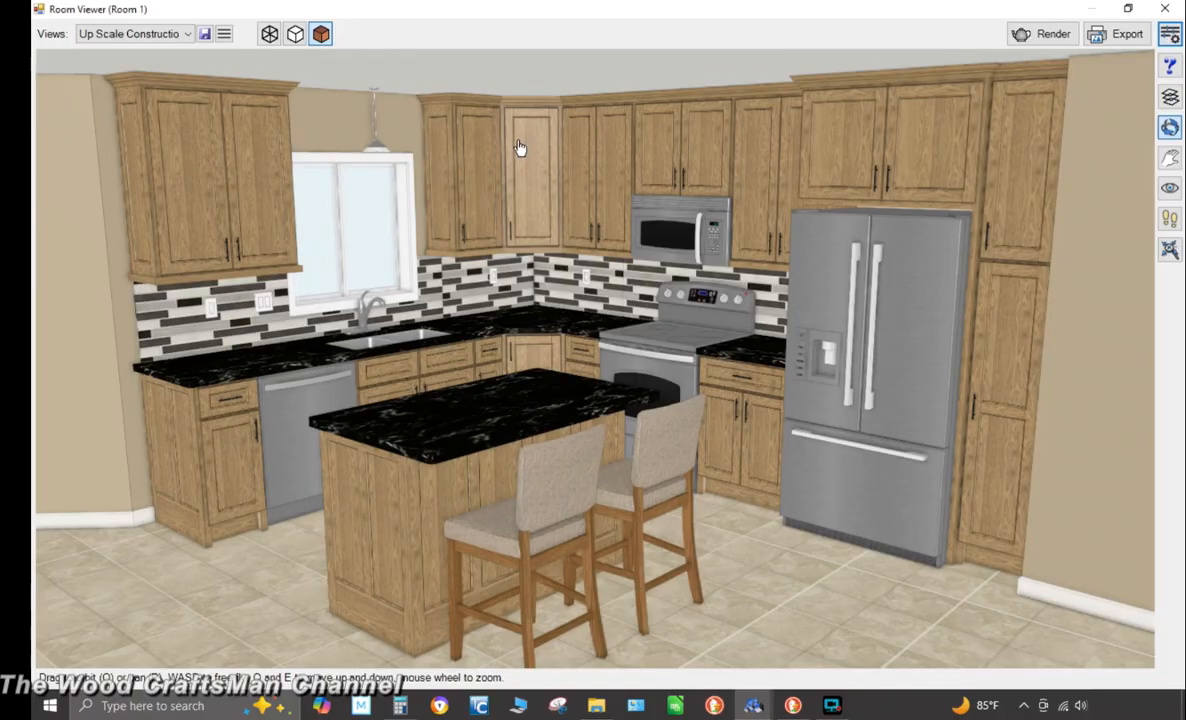
Open the cloud render window and export the ML Kitchen render with the Save Images option to the Pictures folder in Libraries
{"action": "left_click", "coordinate": [1040, 35]}
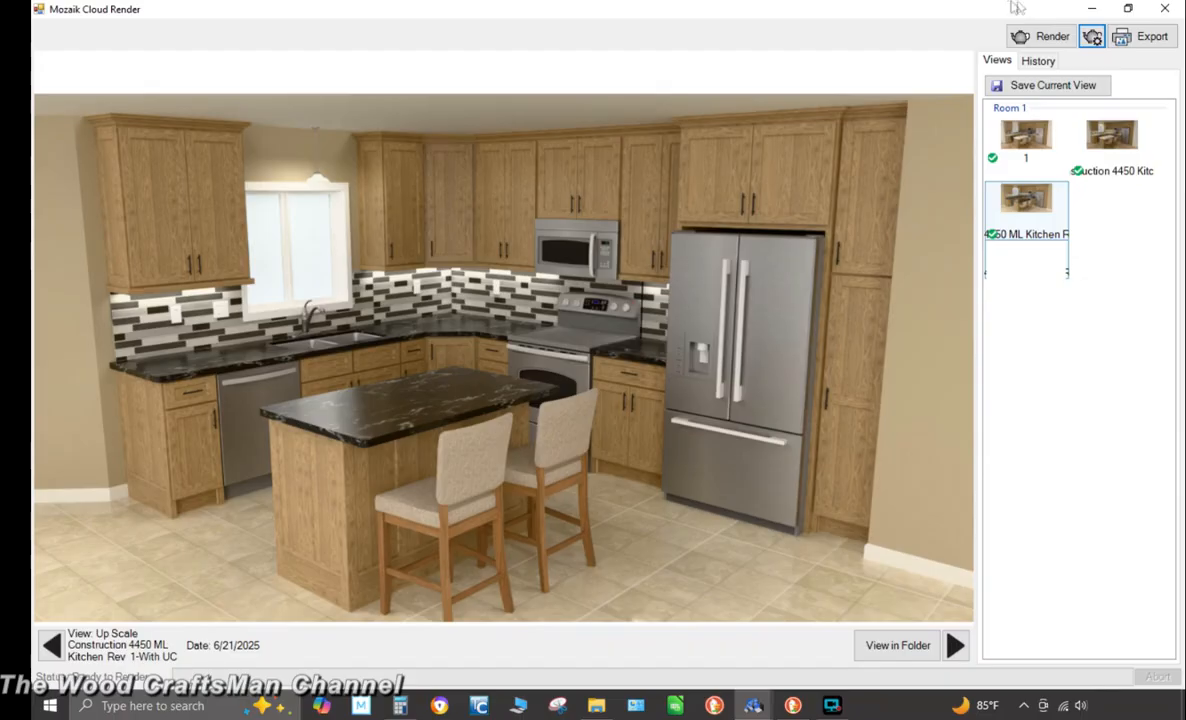
{"action": "left_click", "coordinate": [1148, 40]}
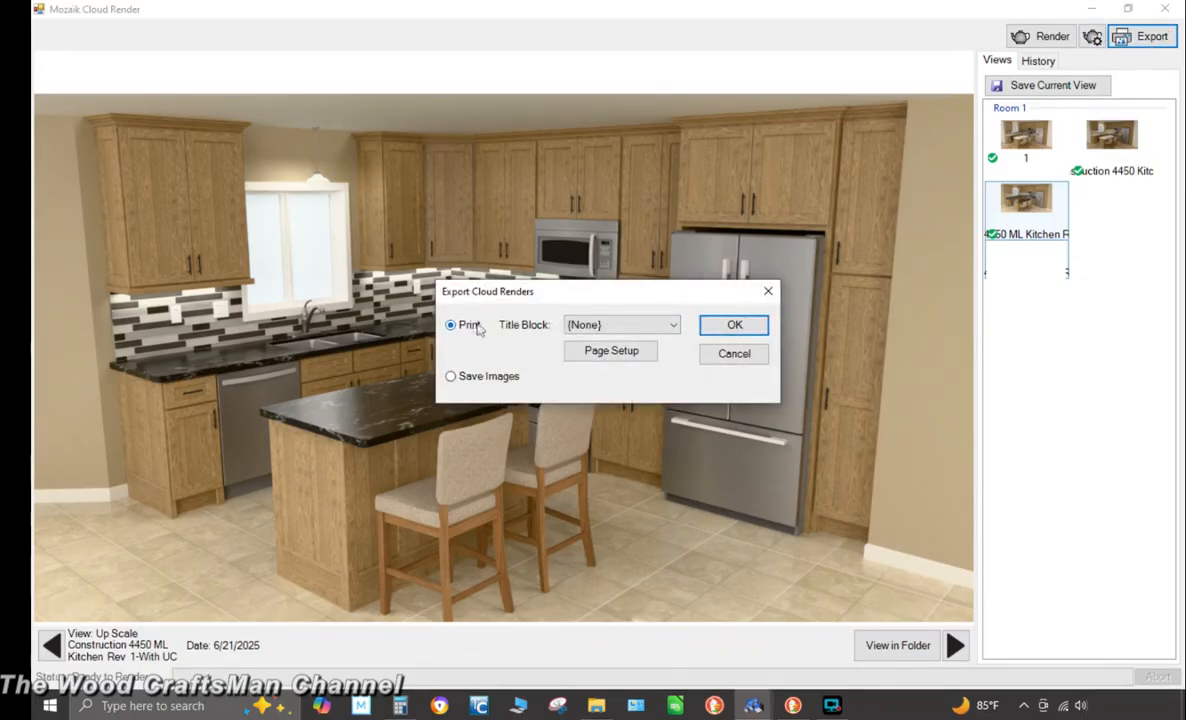
{"action": "left_click", "coordinate": [450, 378]}
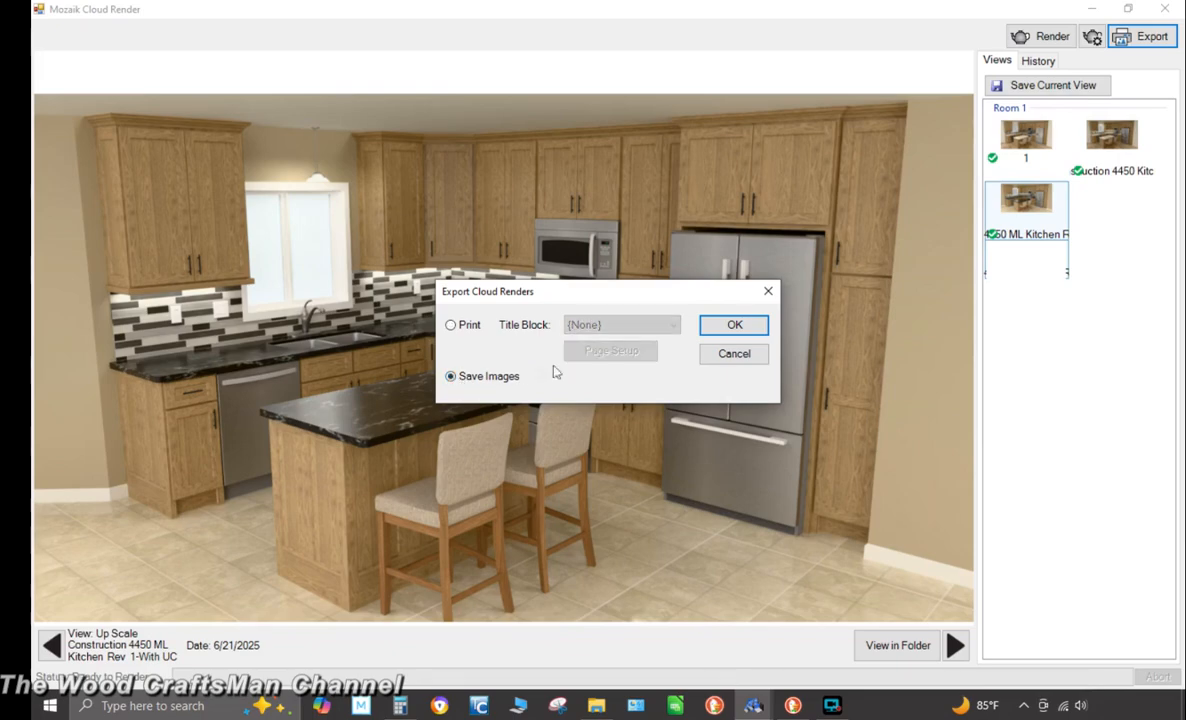
{"action": "left_click", "coordinate": [733, 326]}
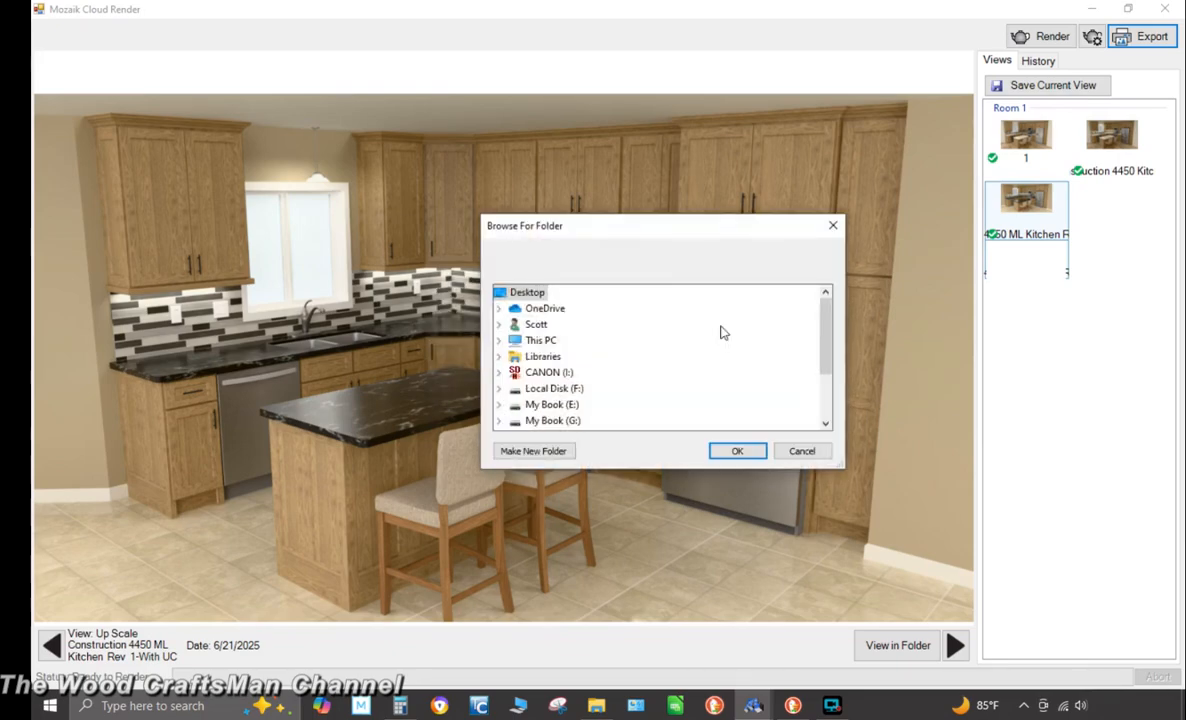
{"action": "left_click", "coordinate": [498, 356]}
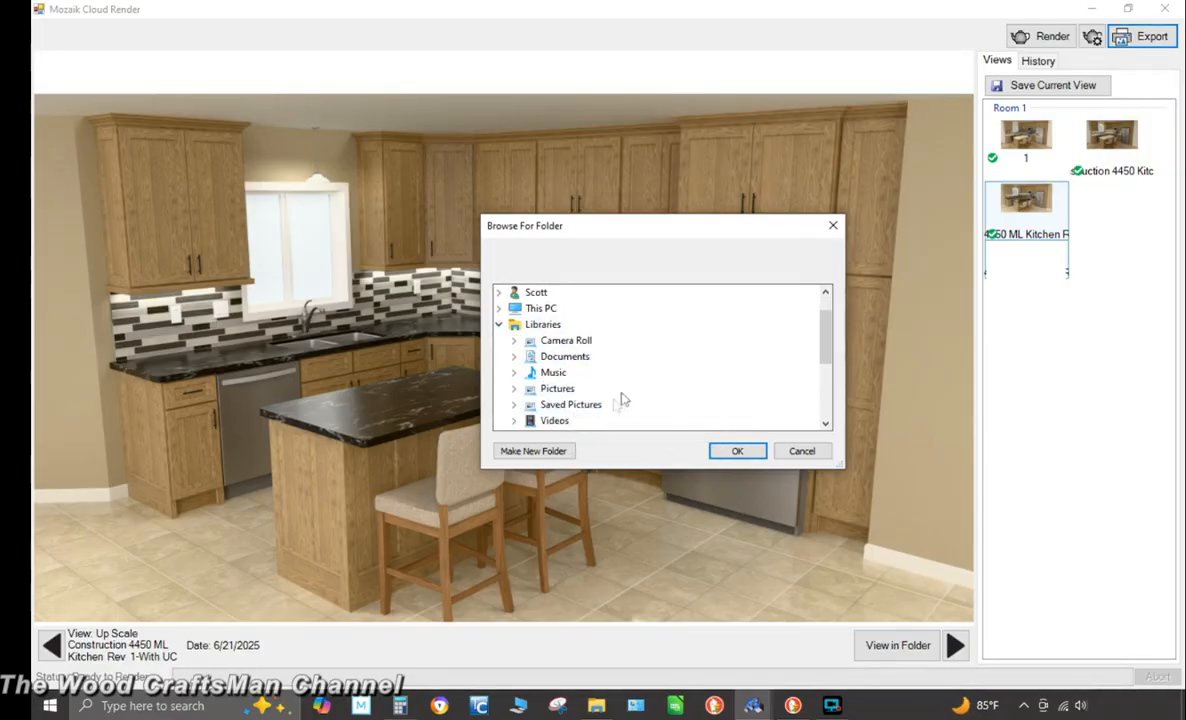
{"action": "left_click", "coordinate": [556, 389]}
{"action": "left_click", "coordinate": [585, 404]}
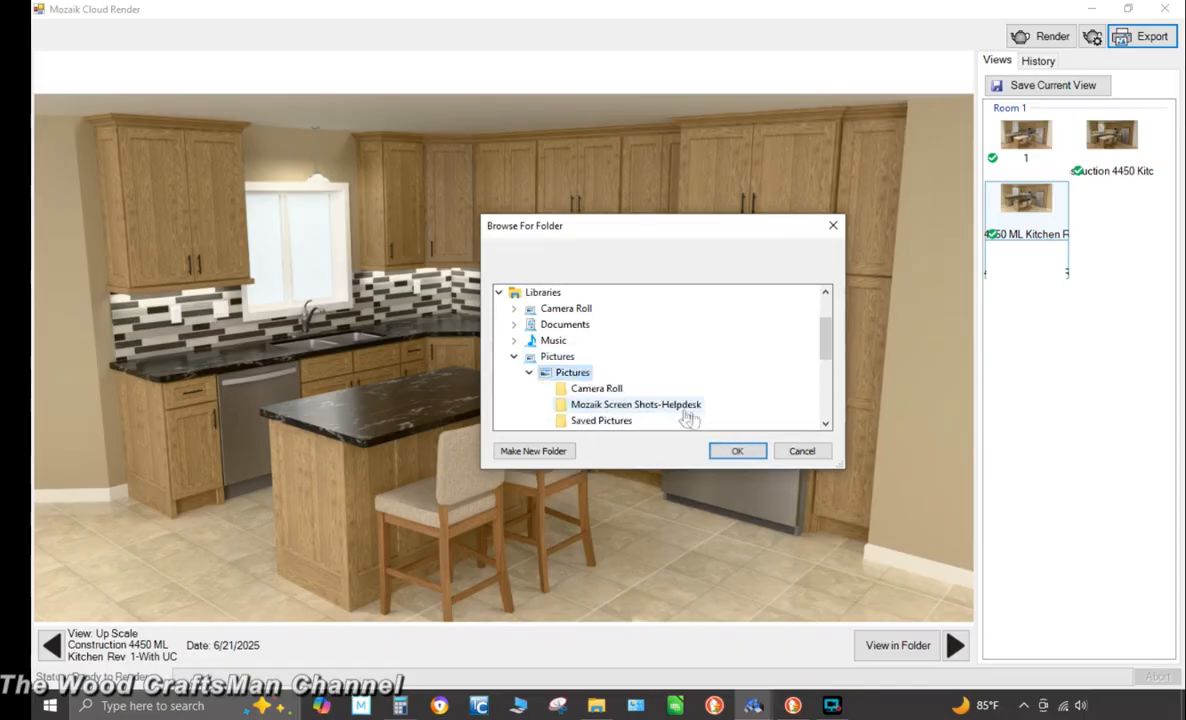
{"action": "left_click", "coordinate": [736, 451]}
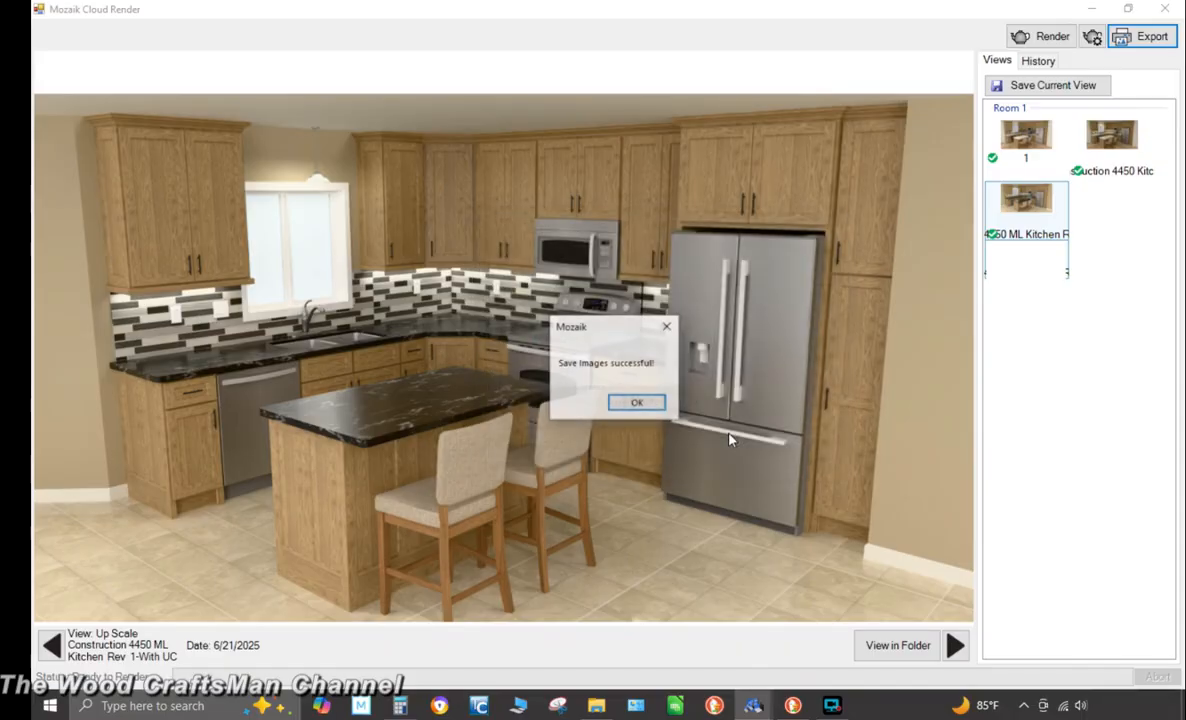
{"action": "left_click", "coordinate": [646, 406]}
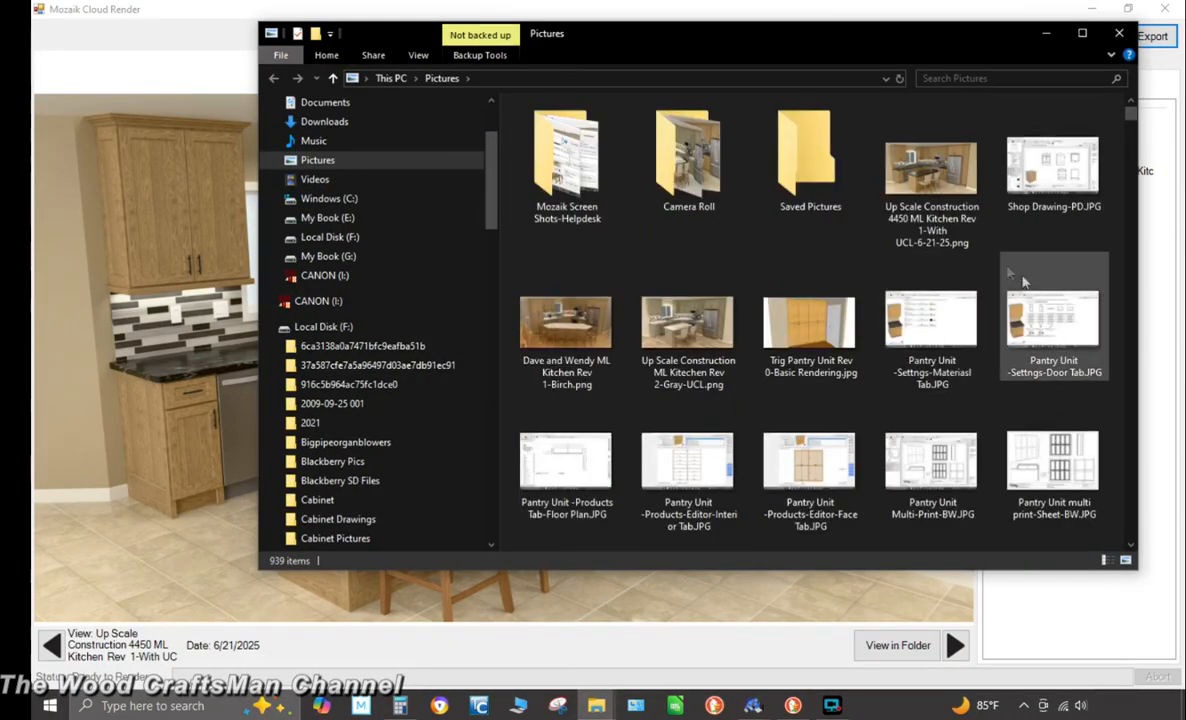
Inspect the exported Up Scale Construction 4450 ML Kitchen Rev 1-With UCL-6-21-25.png in a maximized image viewer and return to the room viewer
{"action": "double_click", "coordinate": [927, 179]}
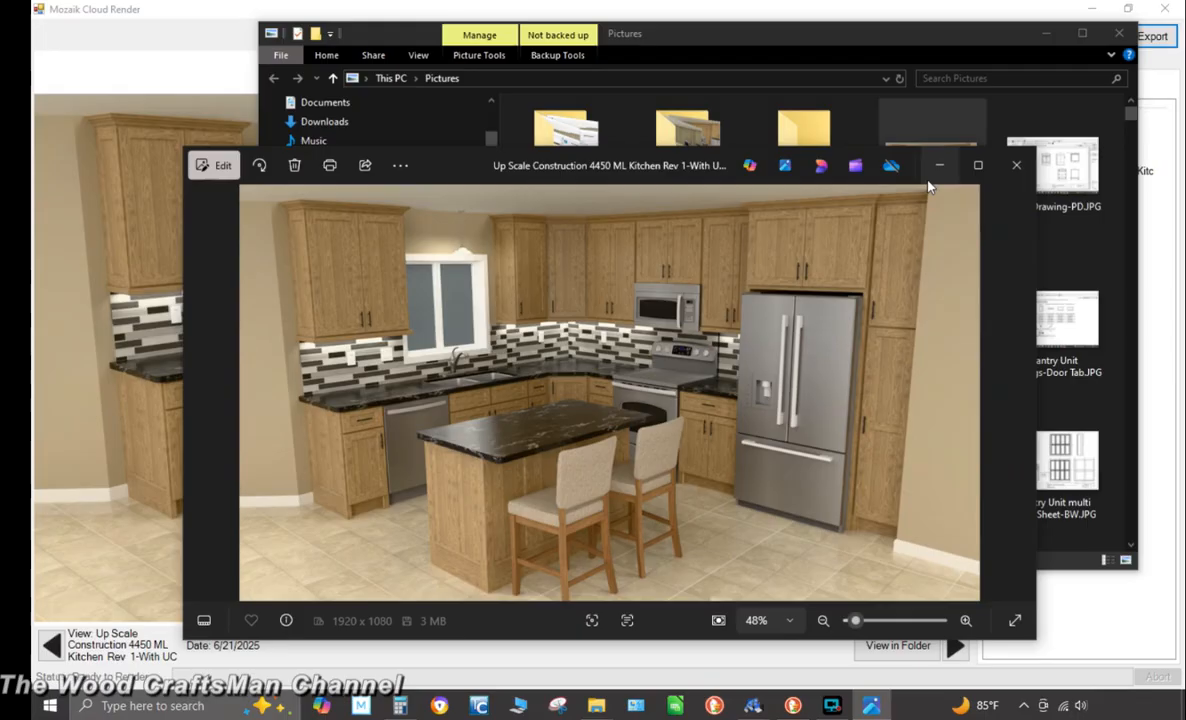
{"action": "left_click", "coordinate": [978, 165]}
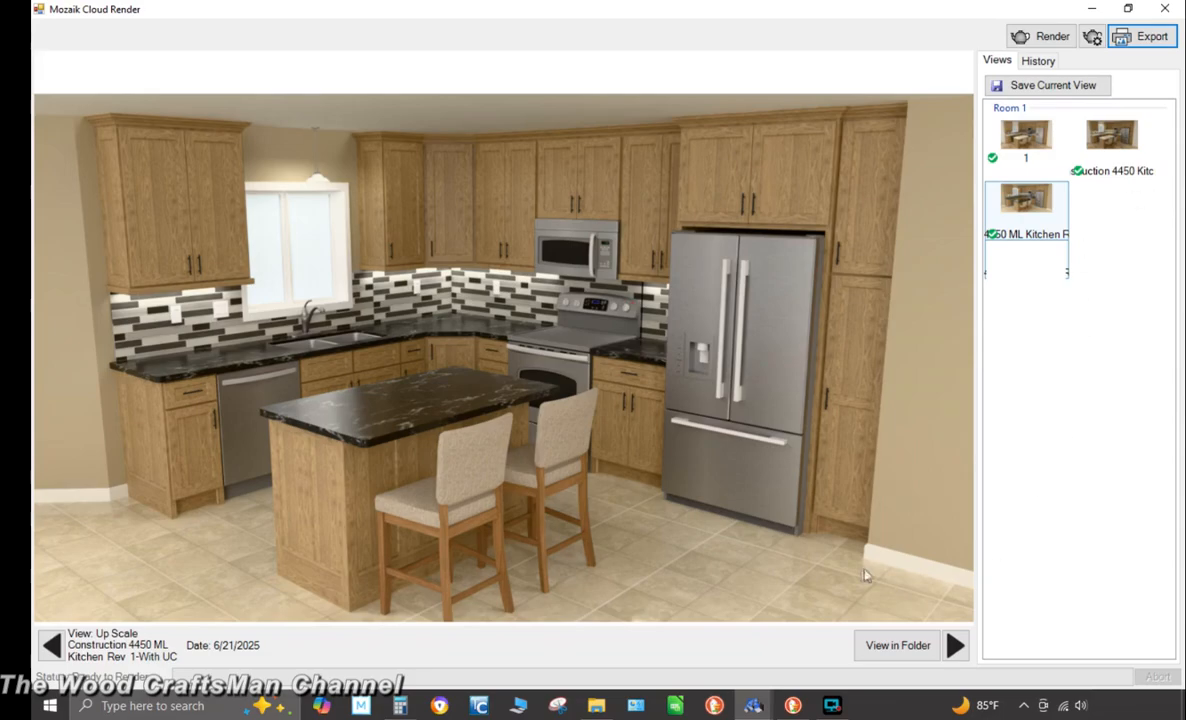
{"action": "mouse_move", "coordinate": [753, 708]}
{"action": "left_click", "coordinate": [710, 600]}
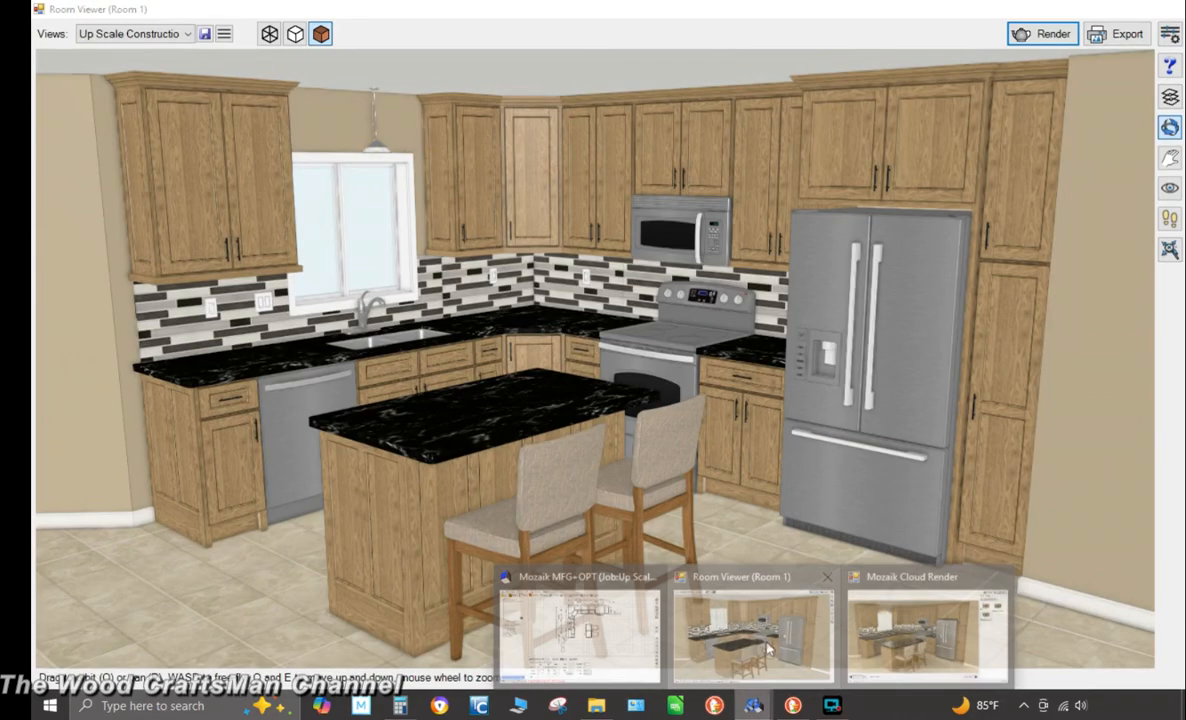